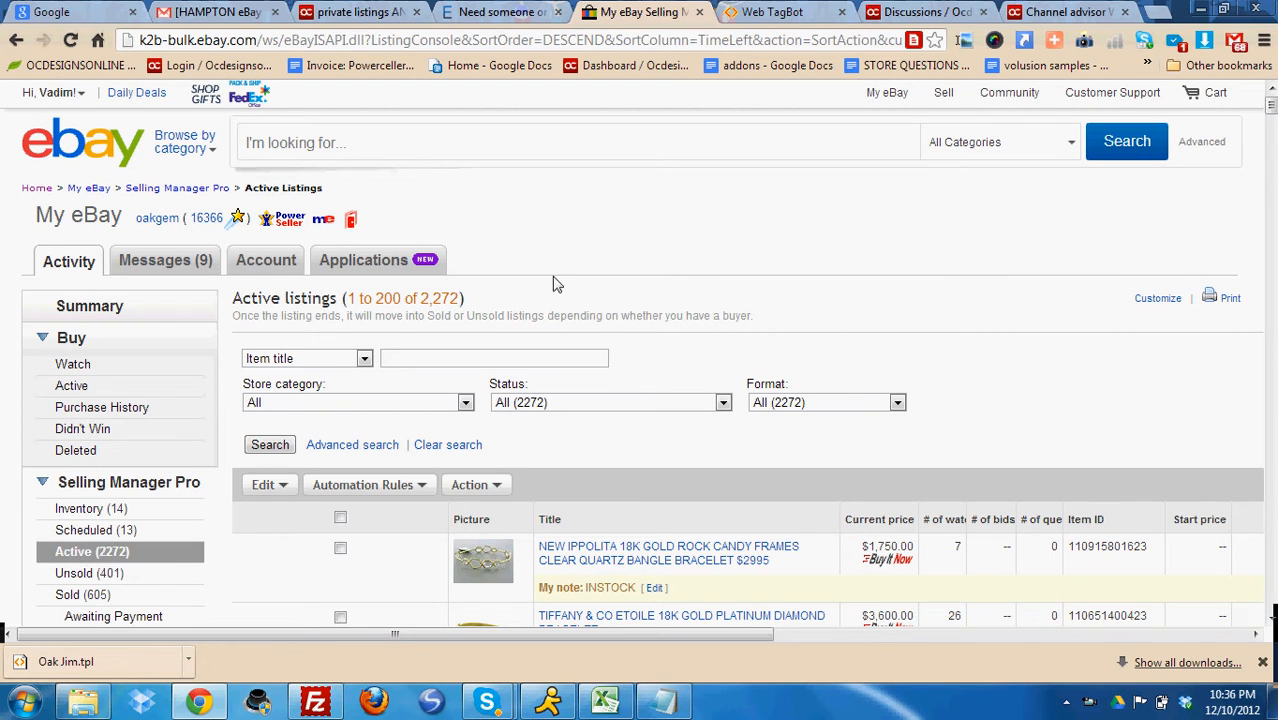
Open the eBay Selling page and look over the columns of the active listings table
mouse_move(893, 100)
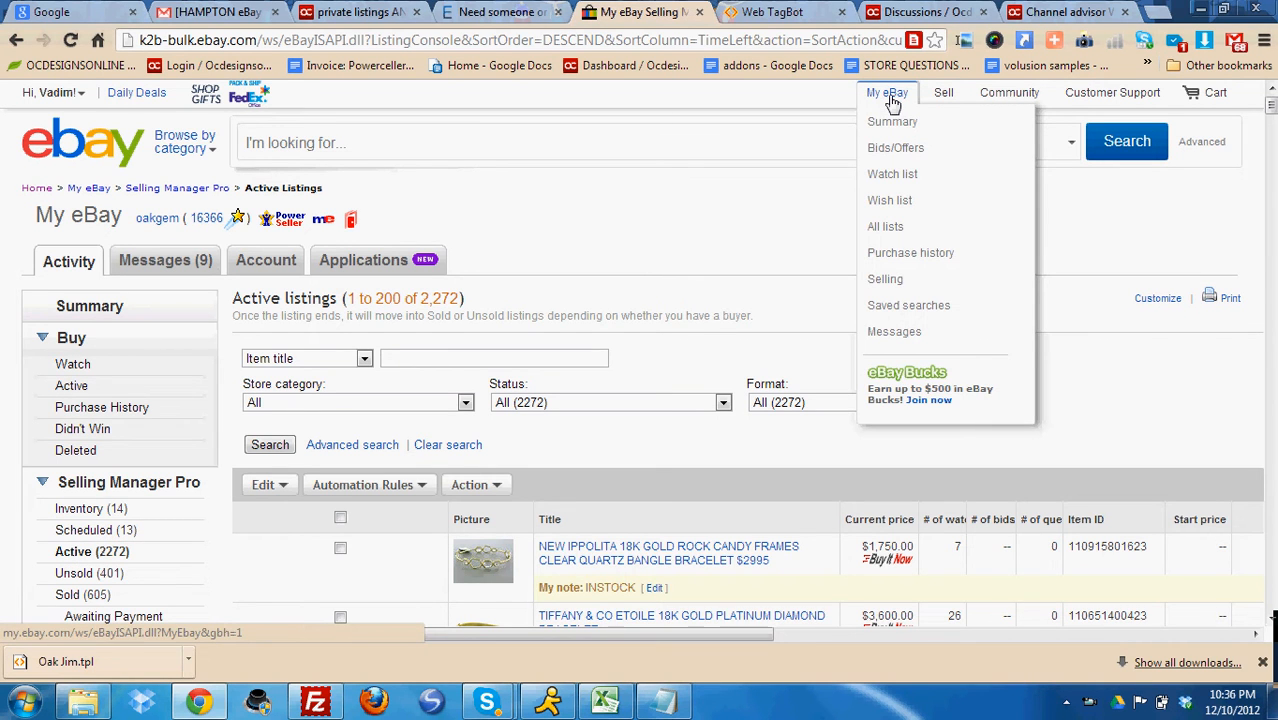
left_click(885, 280)
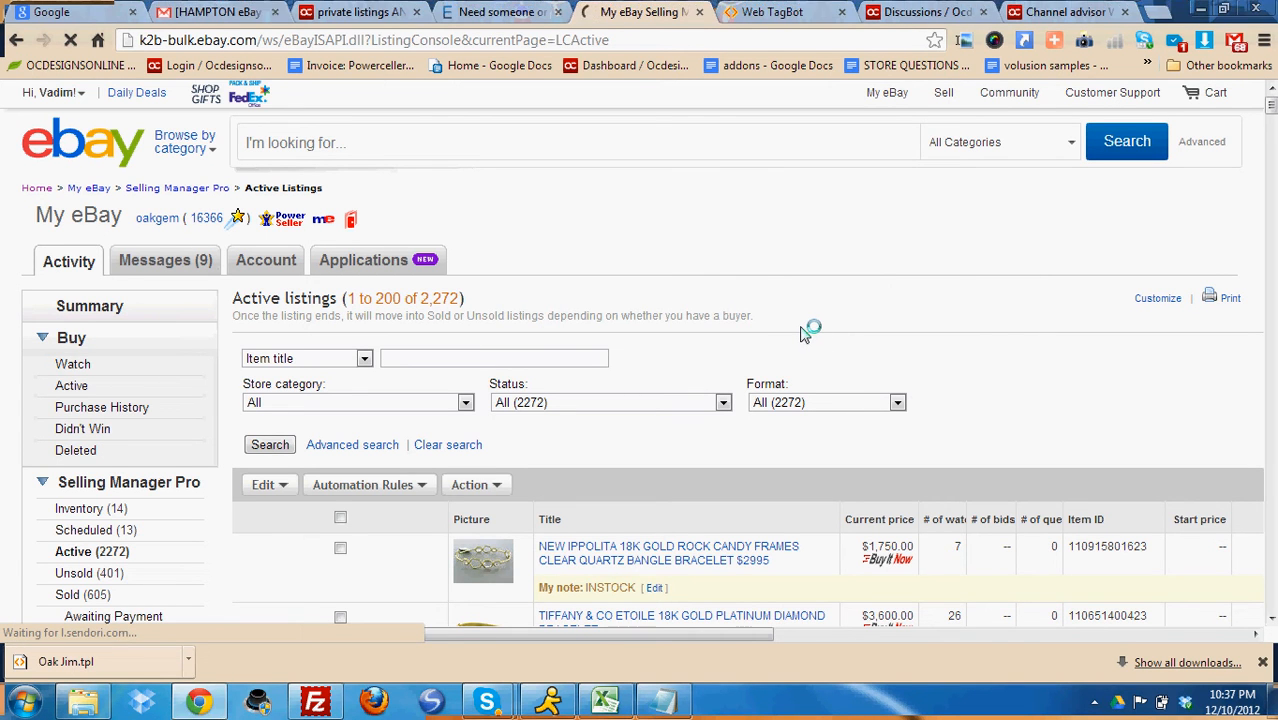
key("ctrl+minus")
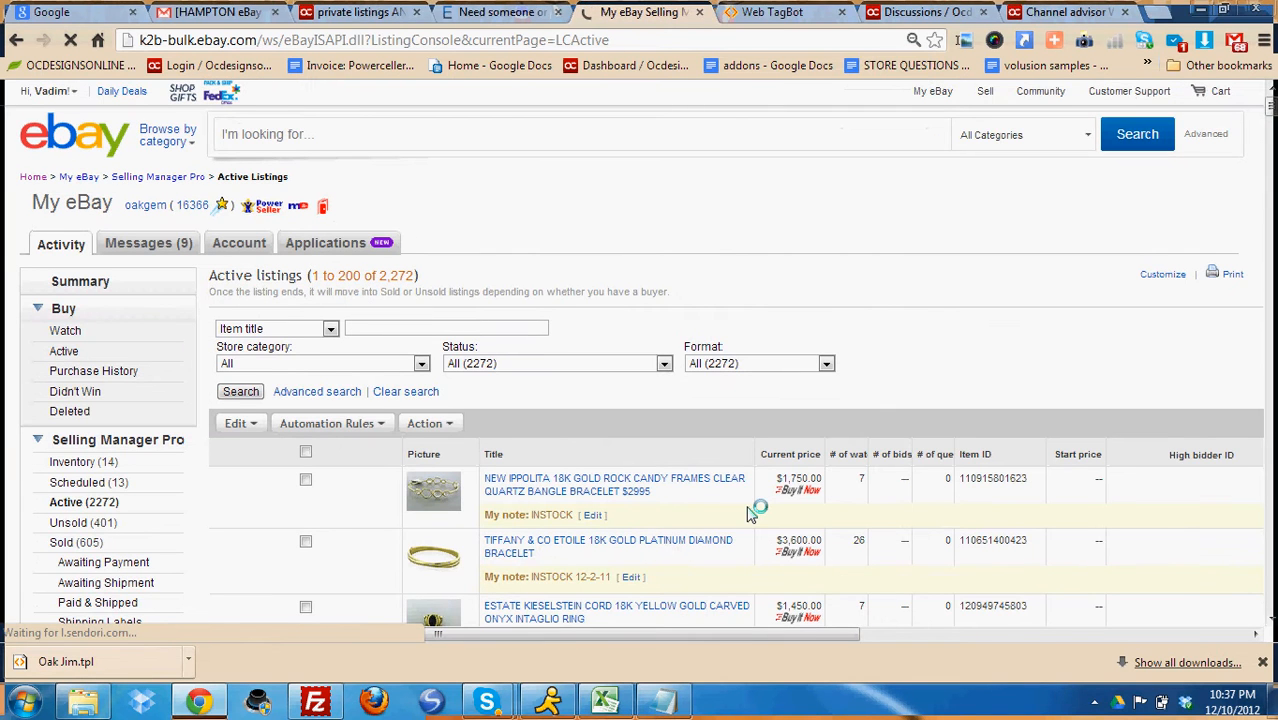
scroll(753, 505, "right", 3)
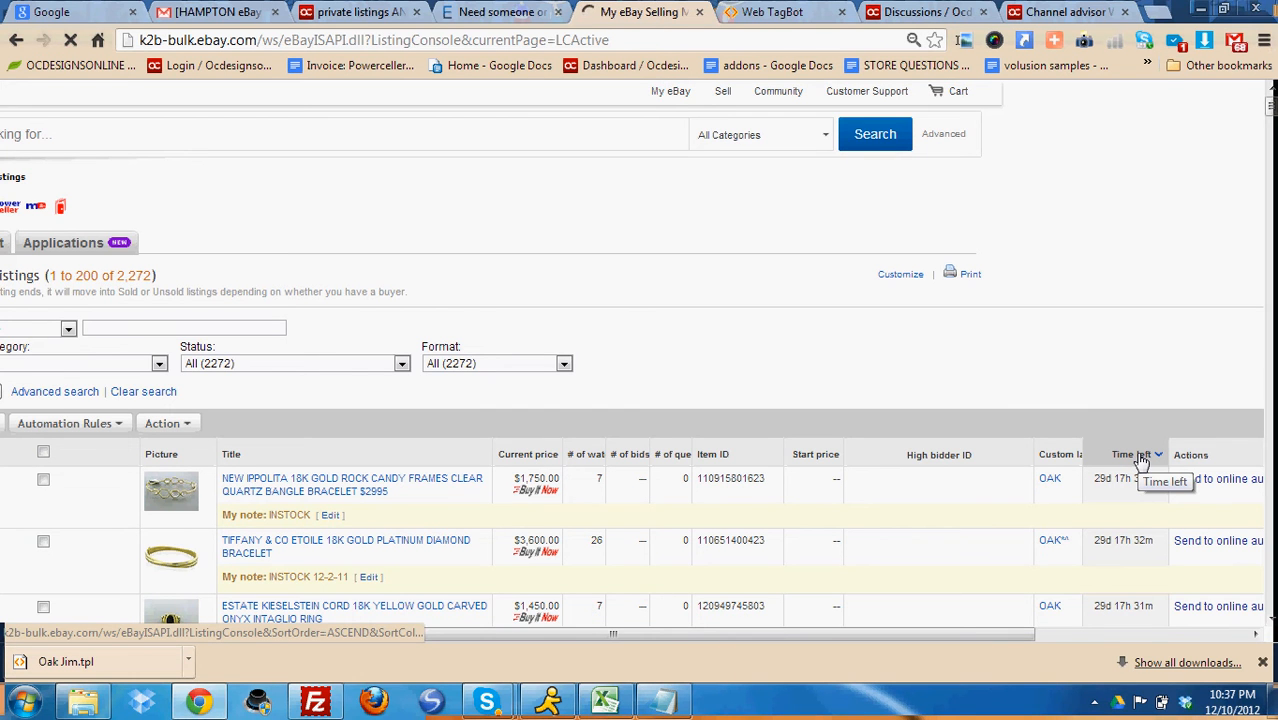
scroll(1140, 457, "left", 3)
scroll(1140, 457, "right", 5)
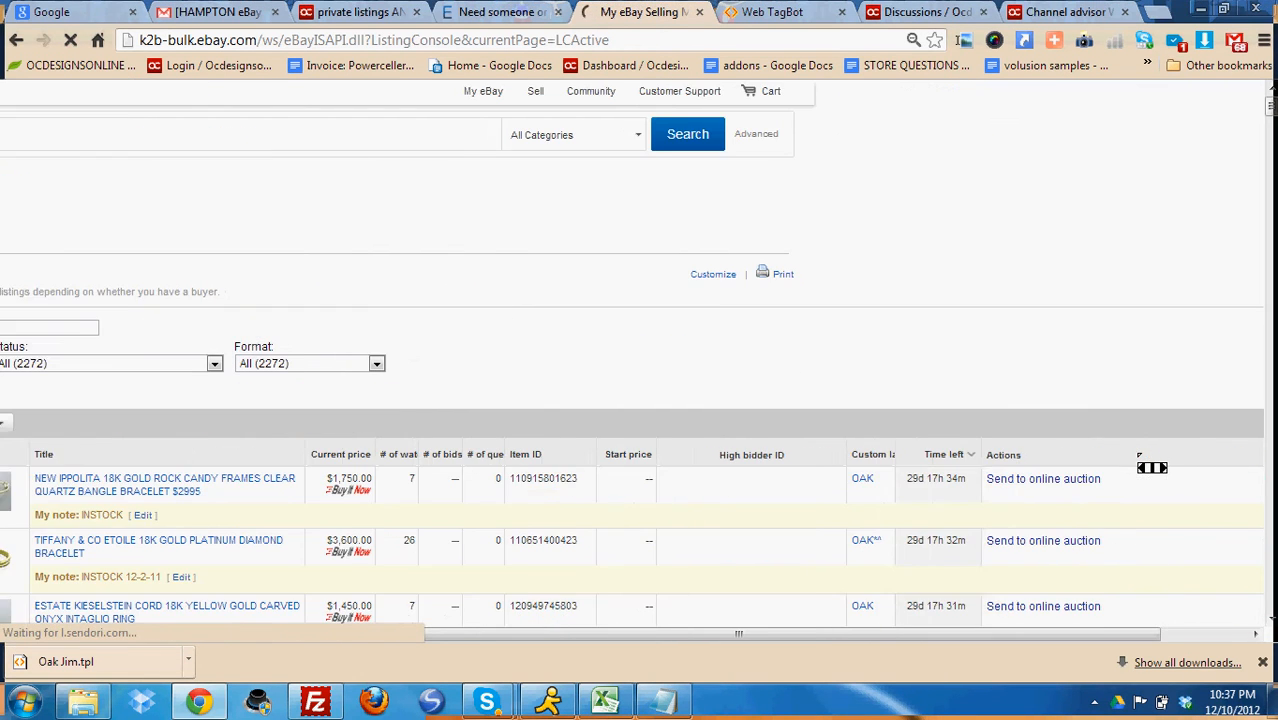
scroll(1140, 457, "right", 1)
scroll(1151, 467, "left", 4)
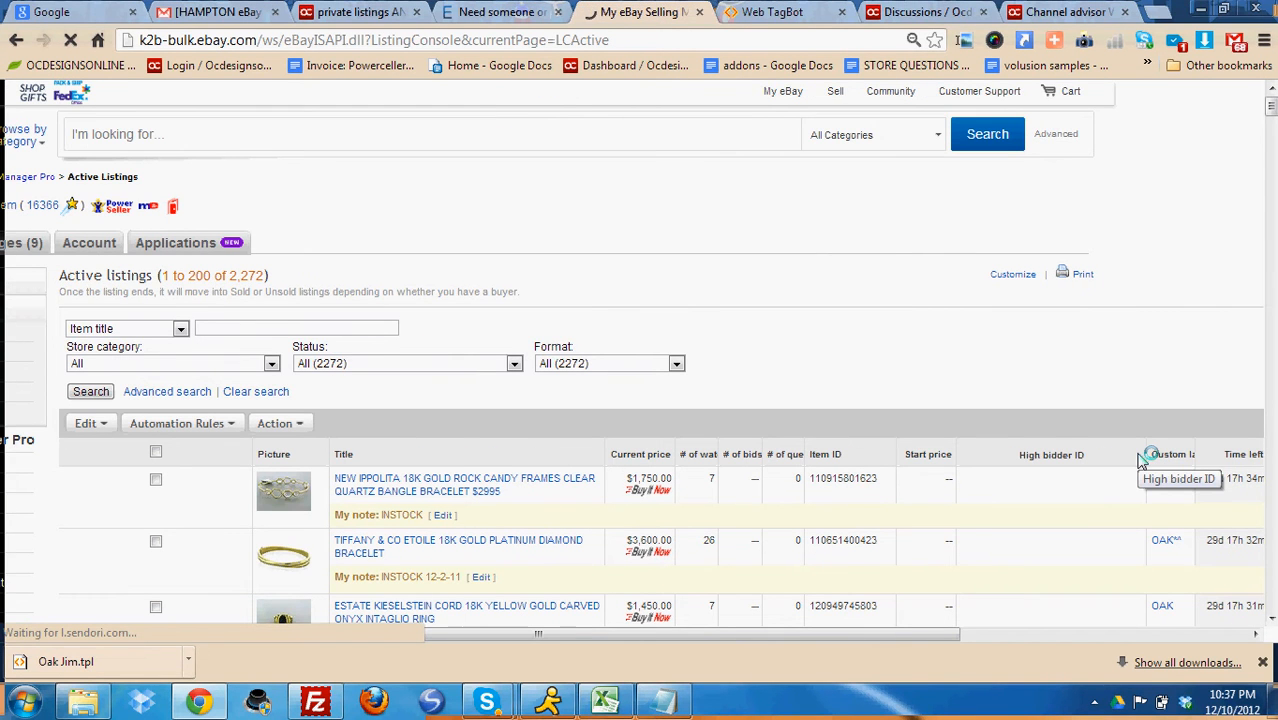
scroll(1142, 460, "down", 1)
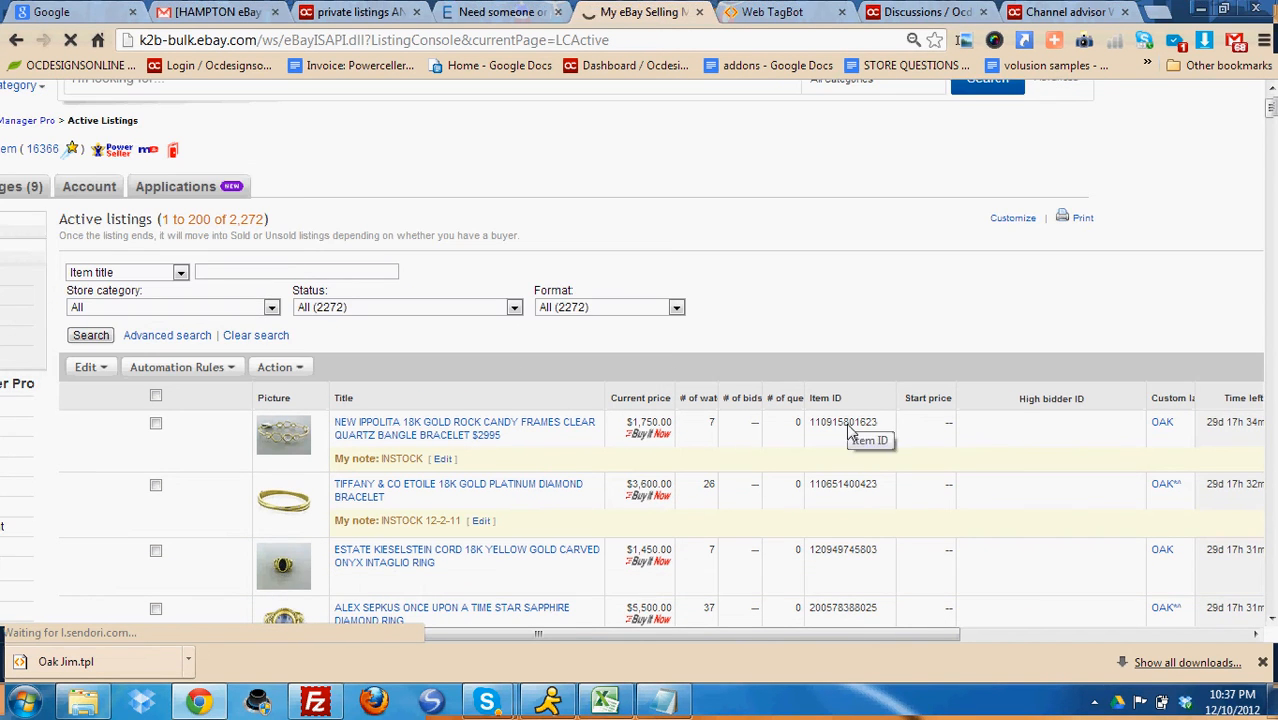
Copy the item ID of the first active listing, the Ippolita bangle bracelet
double_click(845, 422)
right_click(848, 430)
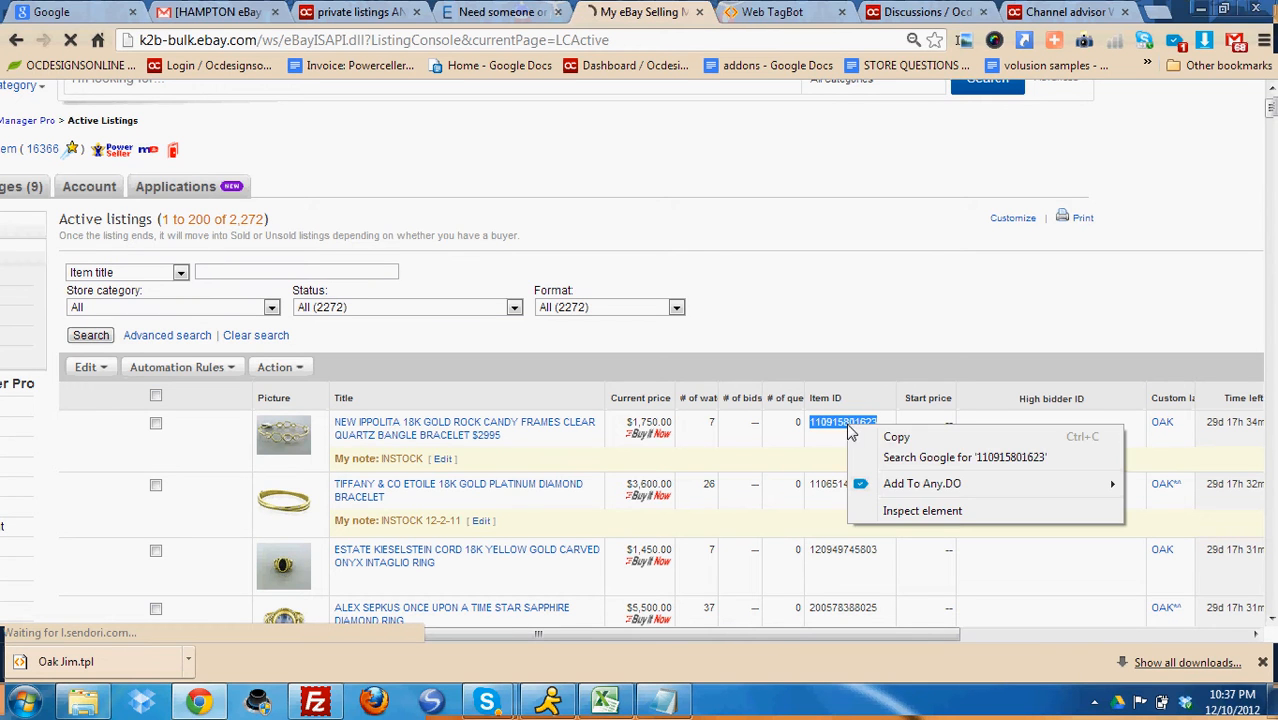
left_click(885, 437)
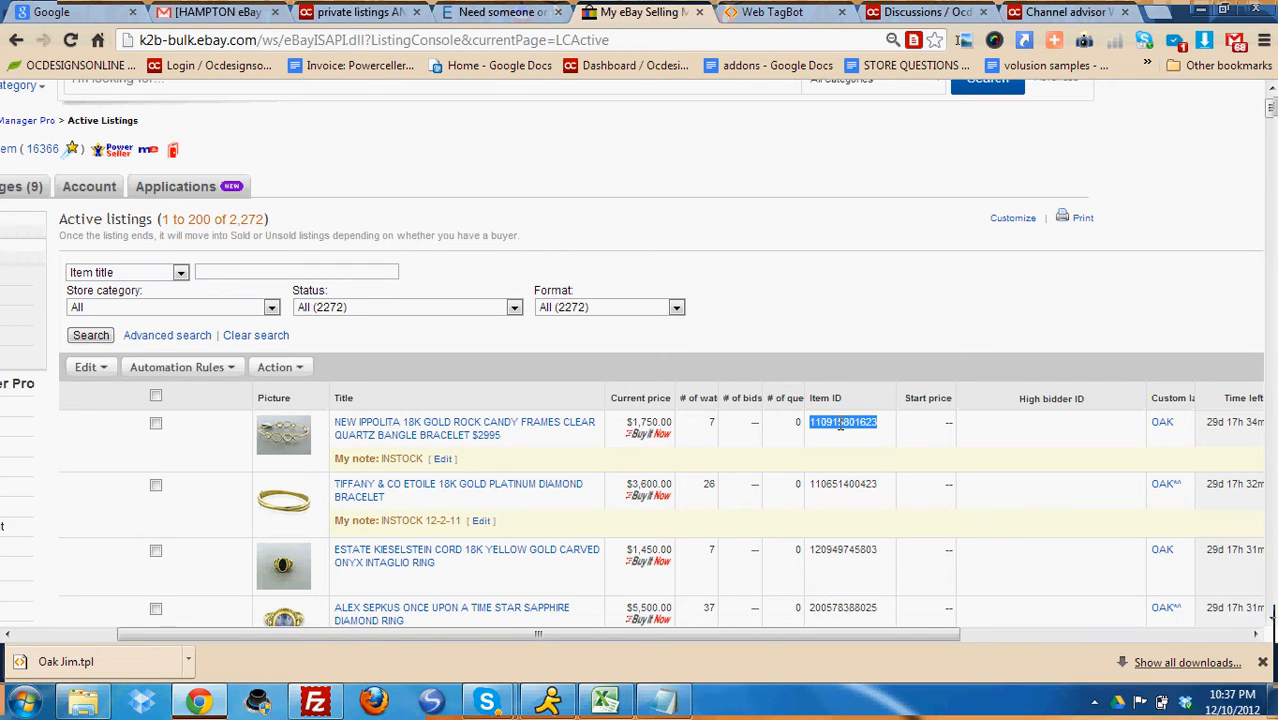
Open the Ippolita bangle bracelet listing, and bring up the Listing Title slot in the Web TagBot template page
left_click(415, 424)
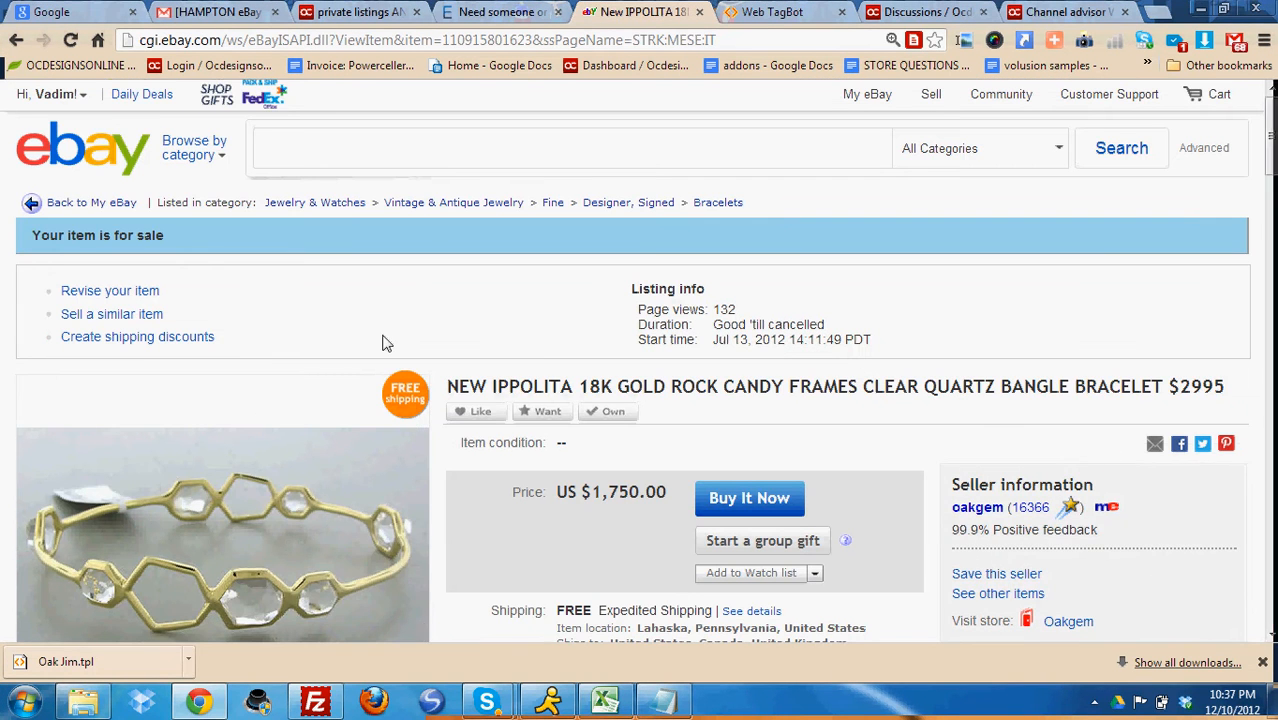
scroll(383, 343, "down", 2)
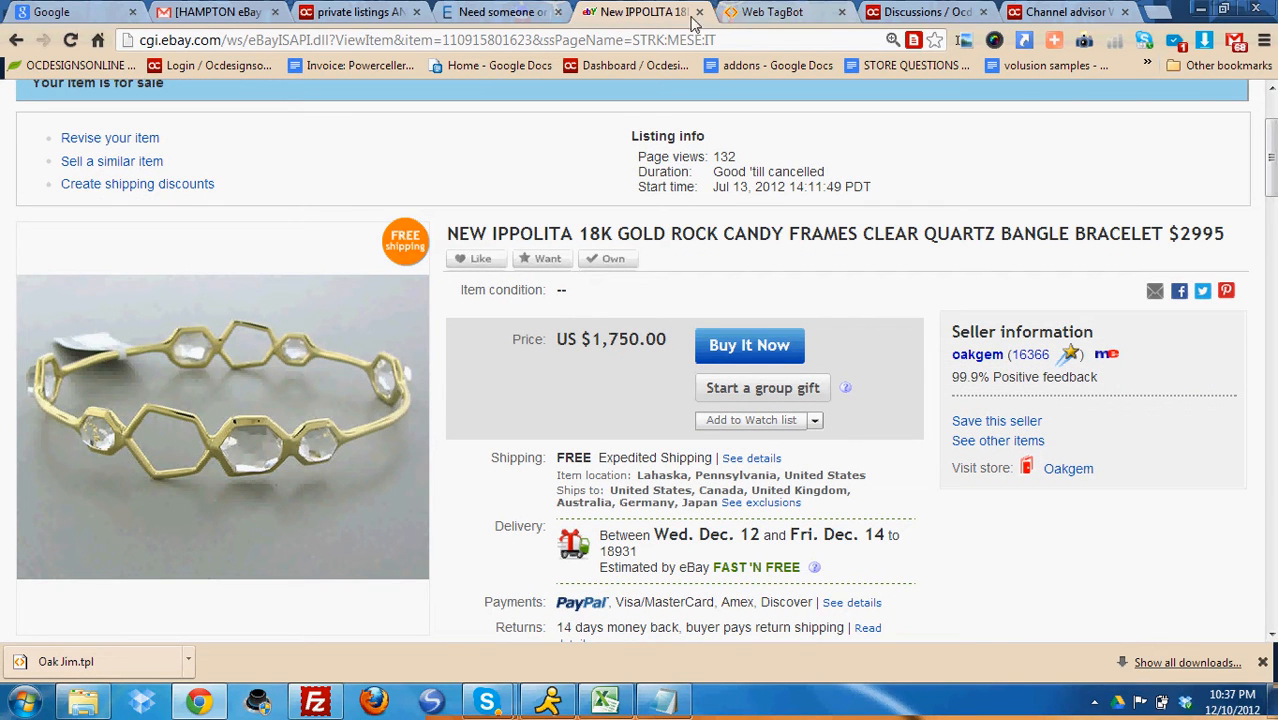
left_click(558, 11)
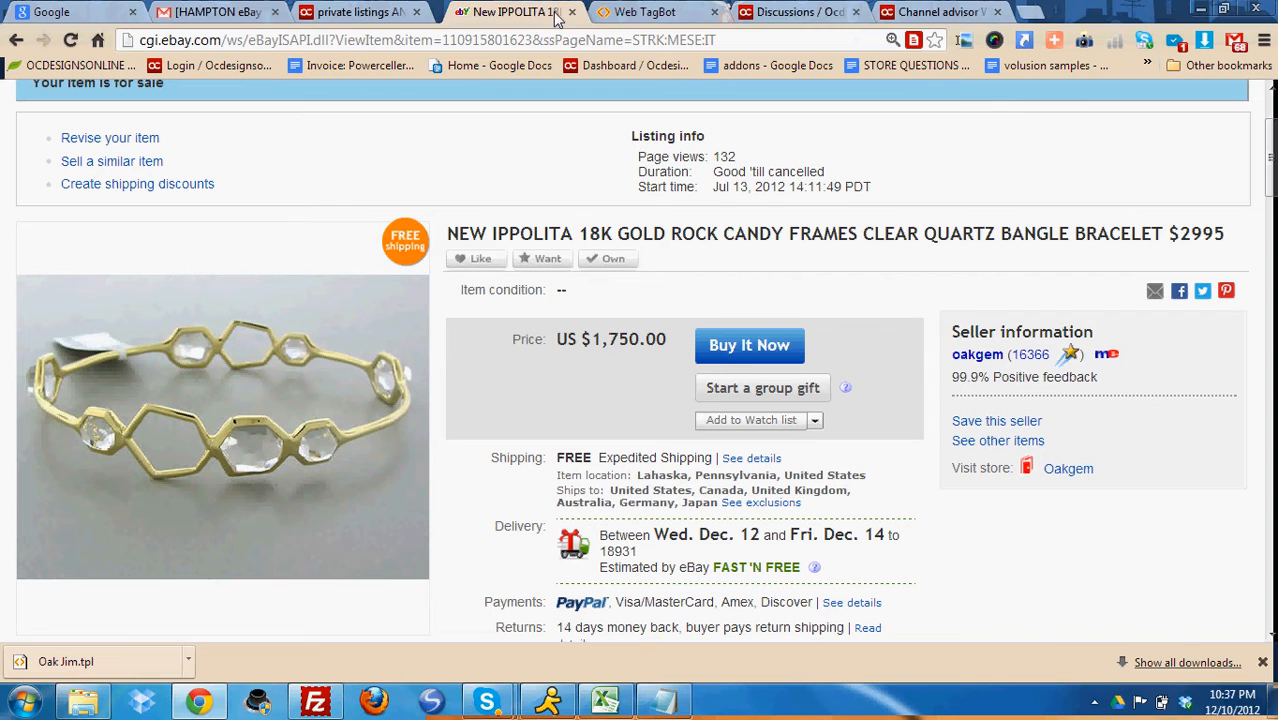
left_click(628, 14)
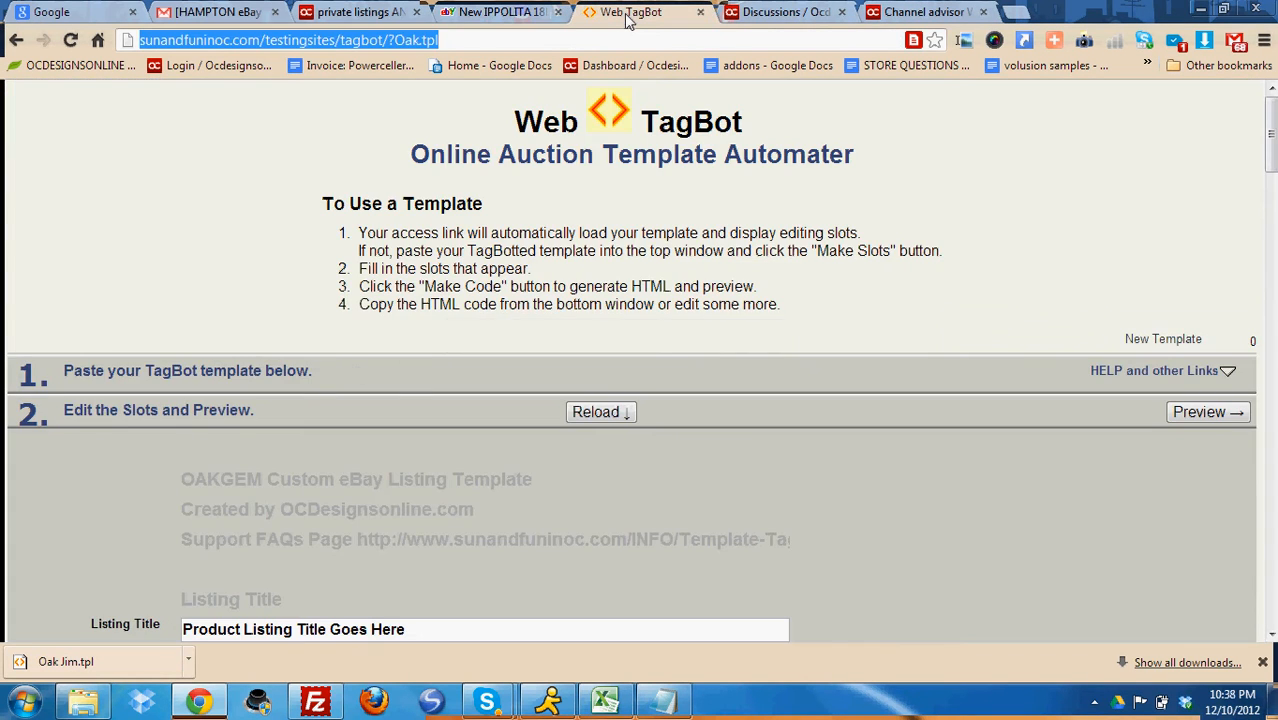
scroll(294, 289, "down", 4)
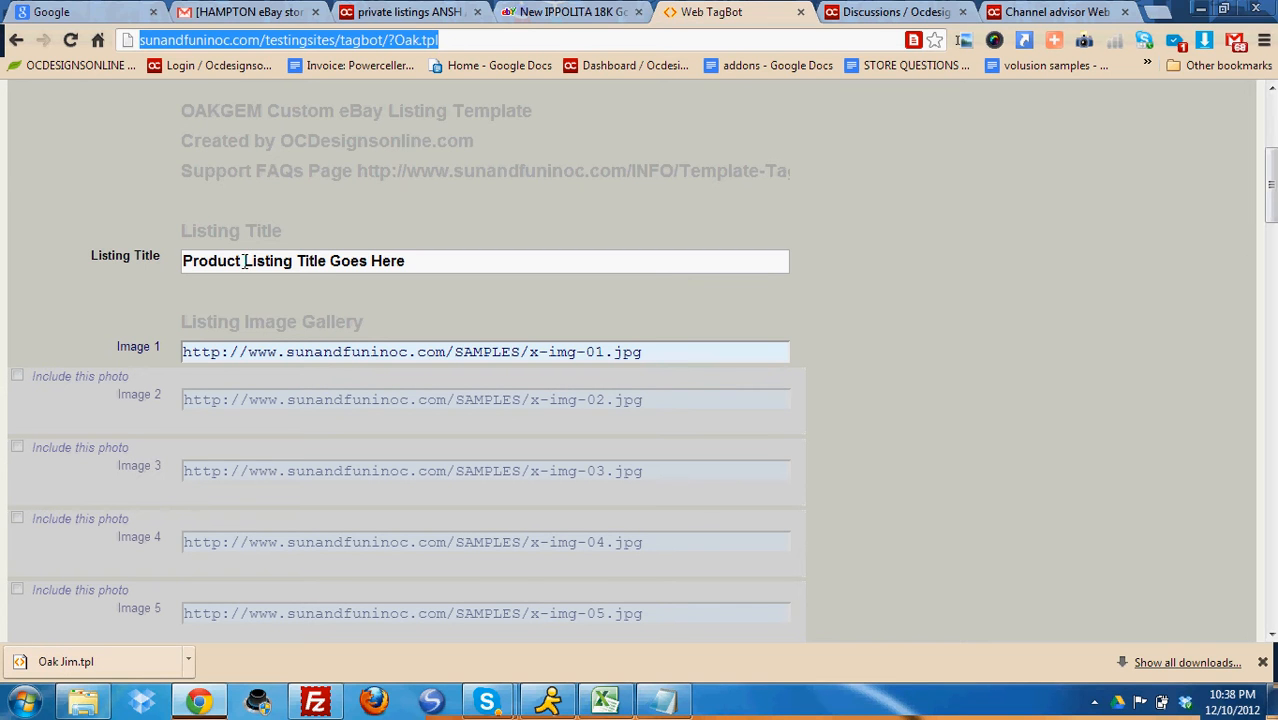
Copy the full title of the Ippolita bangle bracelet from its eBay listing page
left_click(527, 20)
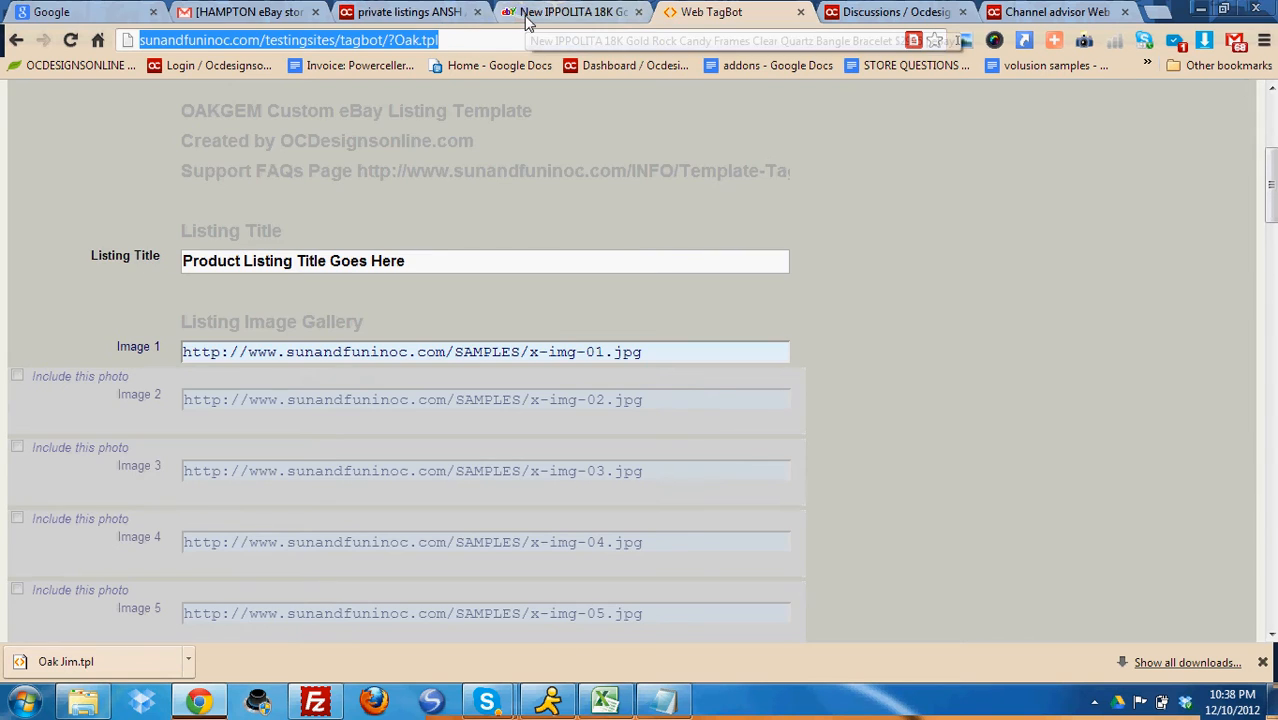
triple_click(465, 234)
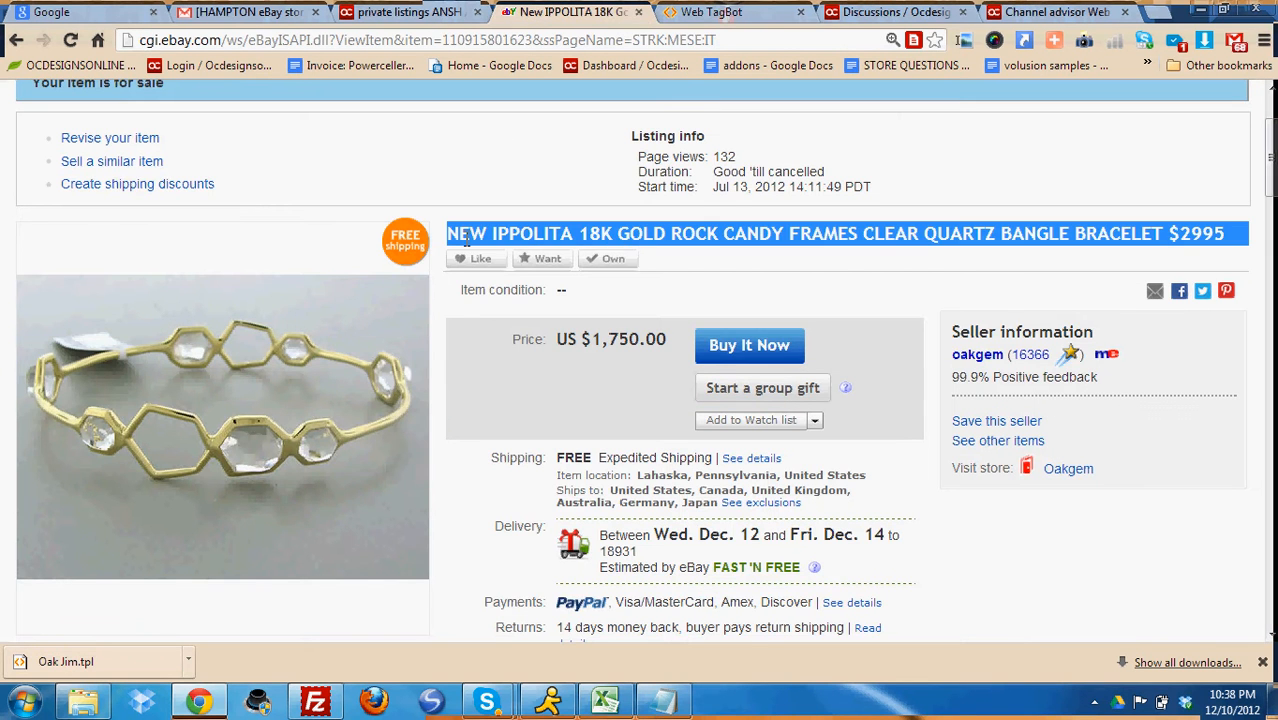
right_click(465, 235)
left_click(490, 249)
left_click(477, 238)
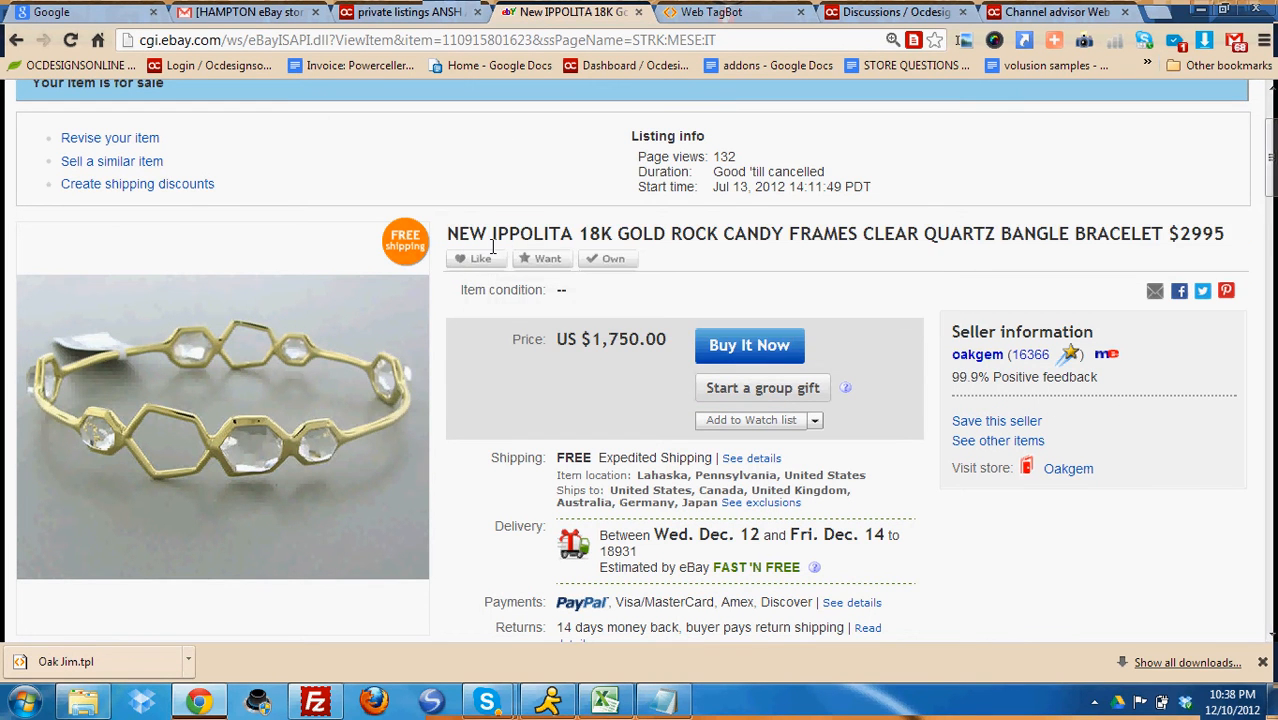
triple_click(477, 238)
right_click(477, 238)
left_click(510, 249)
Replace the placeholder Listing Title in the Web TagBot template with the copied eBay title
left_click(711, 12)
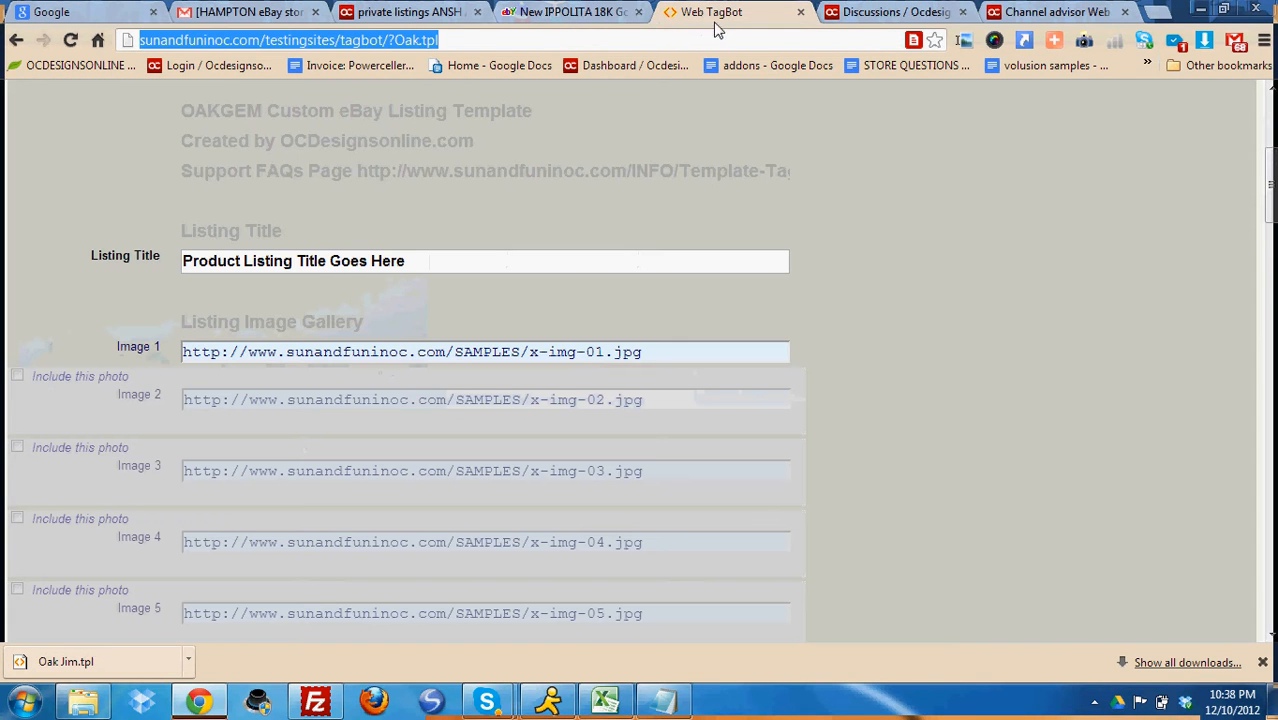
triple_click(202, 261)
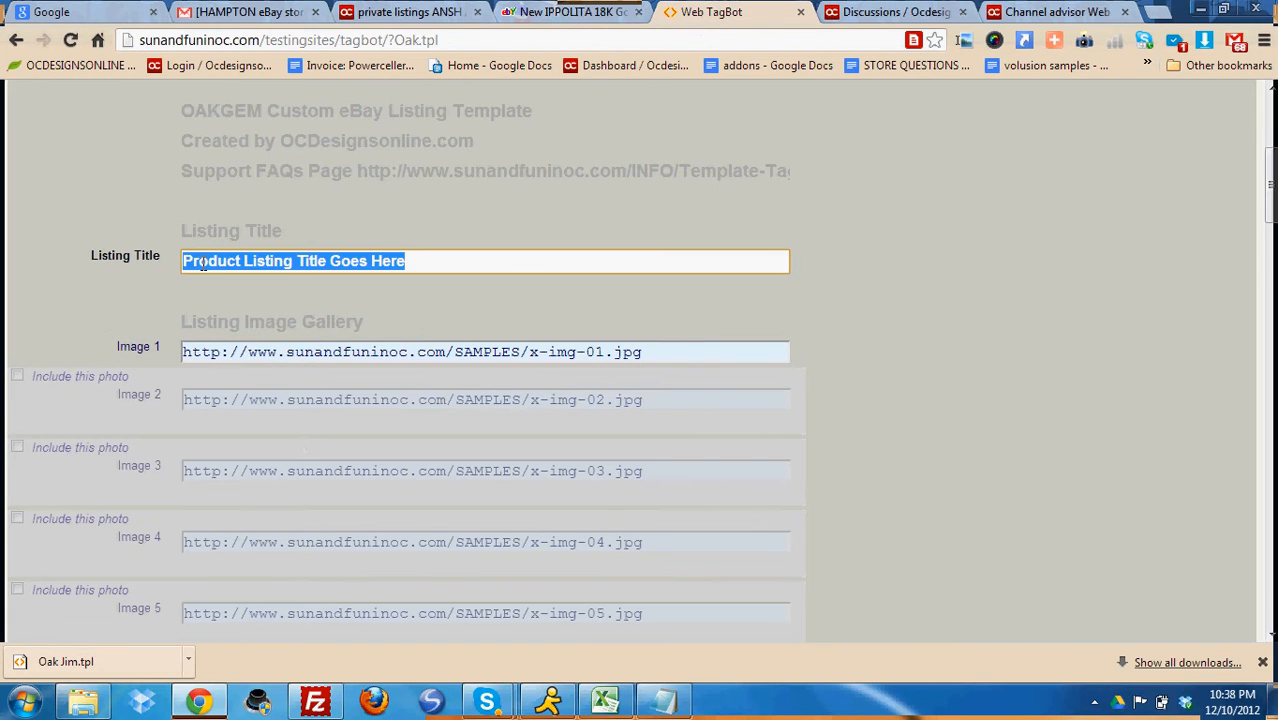
key("BackSpace")
key("ctrl+v")
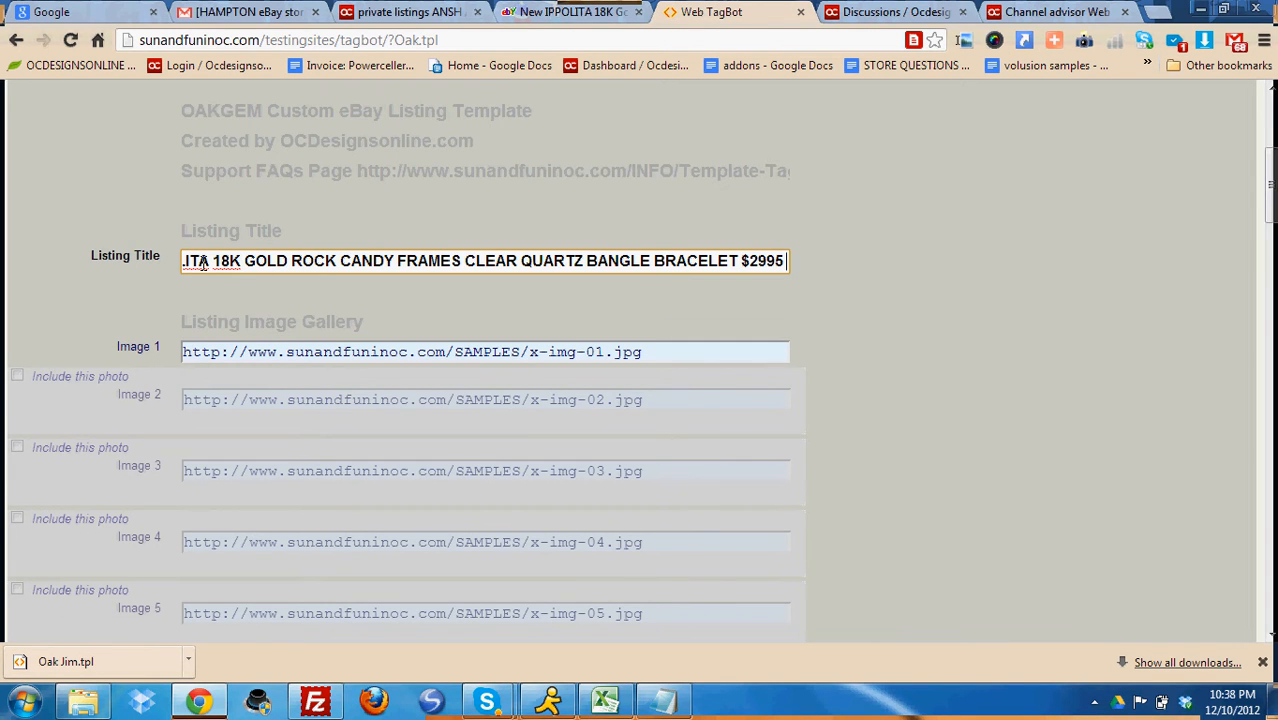
Replace the Image 1 address in the template's gallery with the image URL of the listing's first enlarged photo
left_click(221, 352)
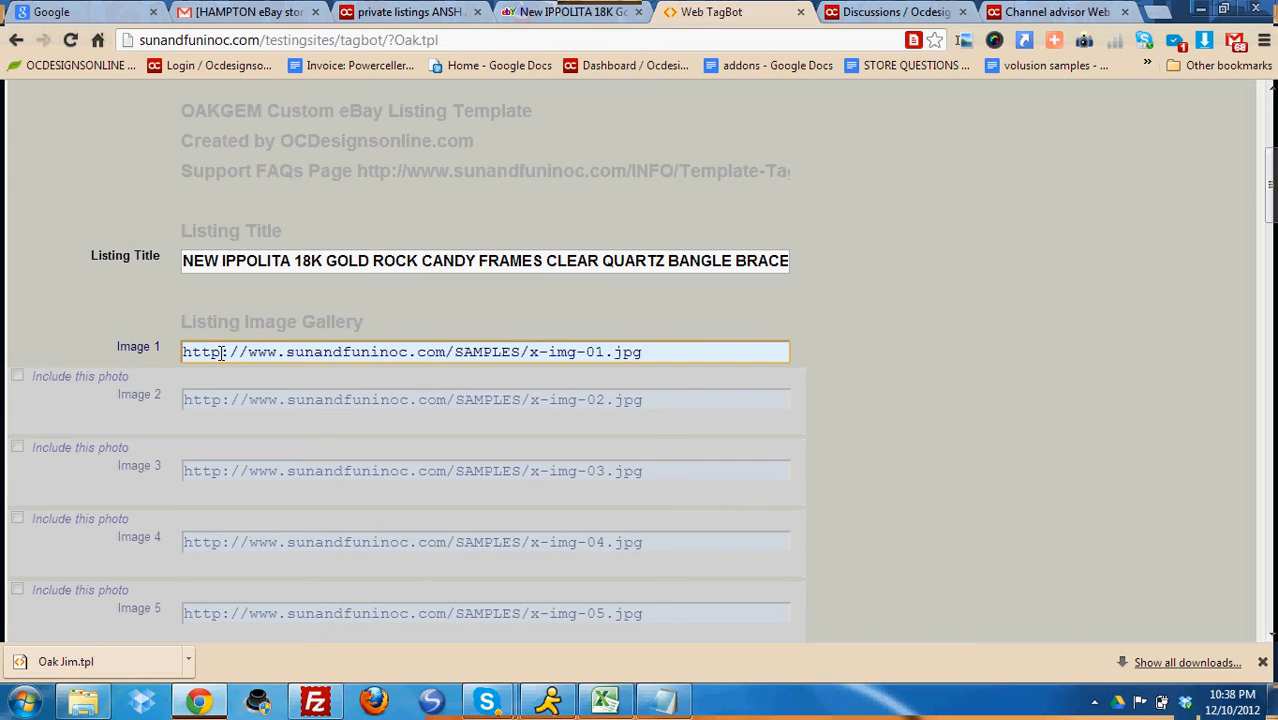
left_click(549, 13)
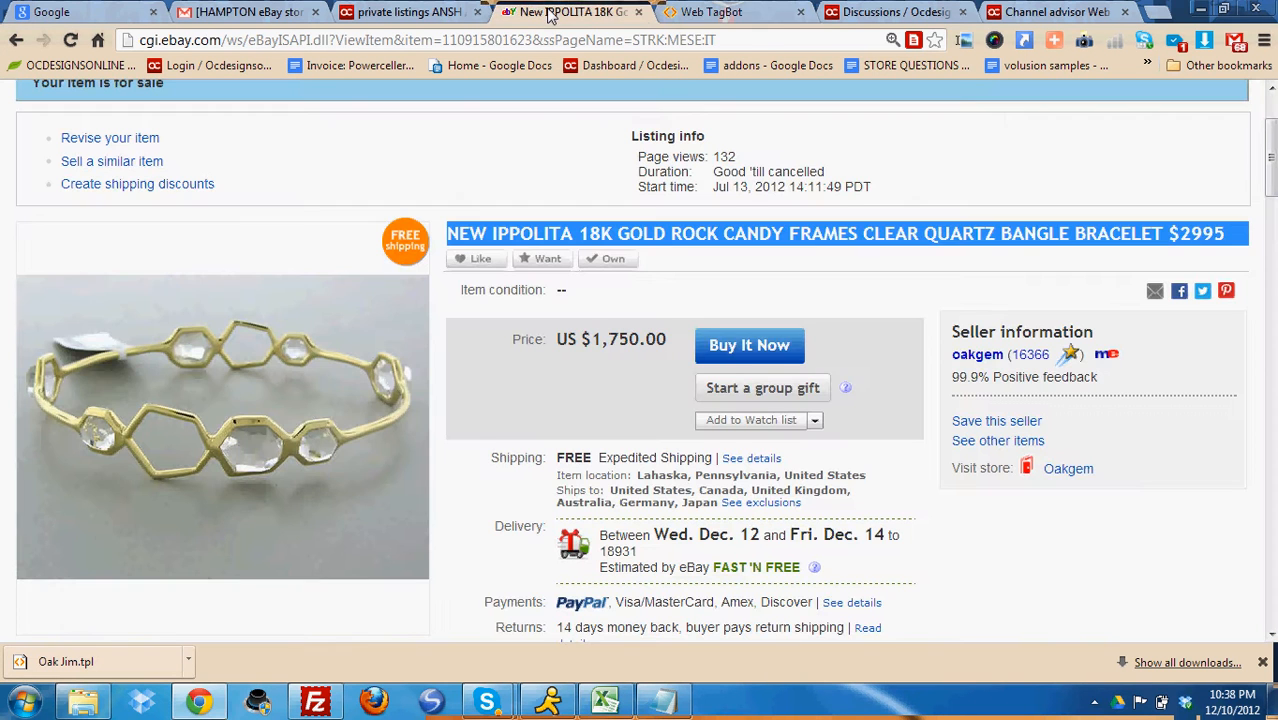
left_click(477, 12)
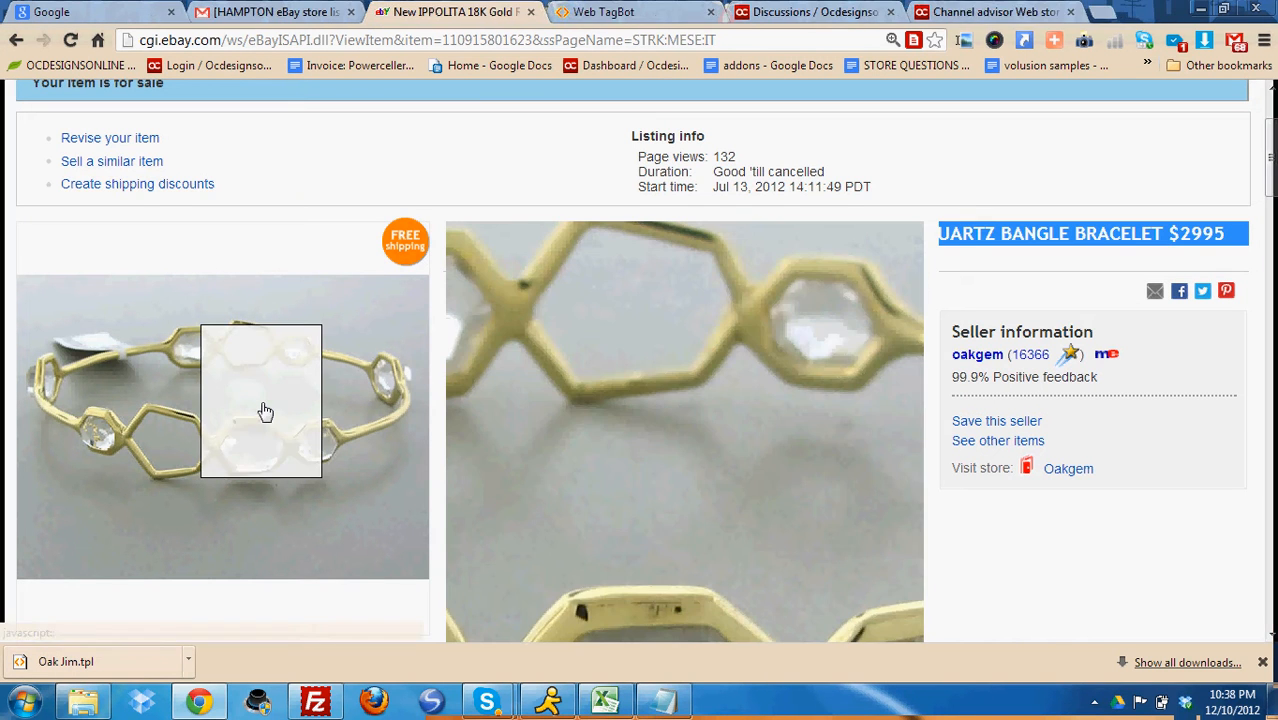
left_click(263, 410)
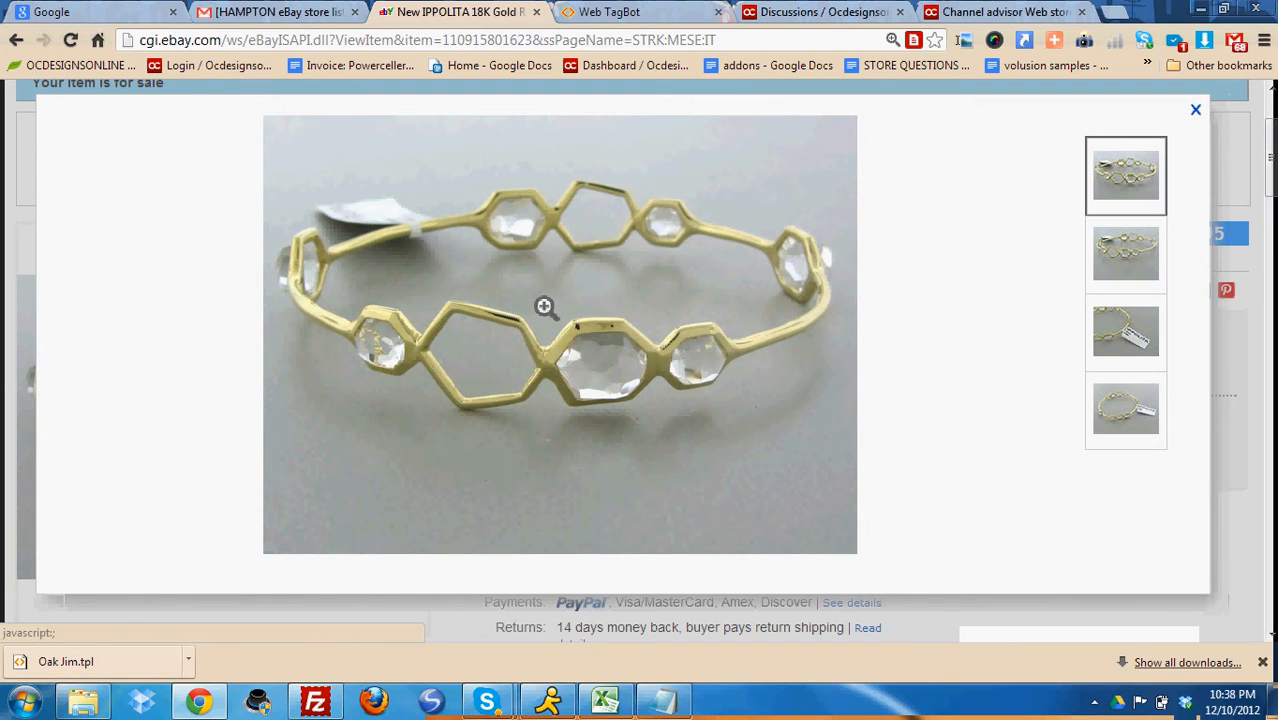
right_click(519, 290)
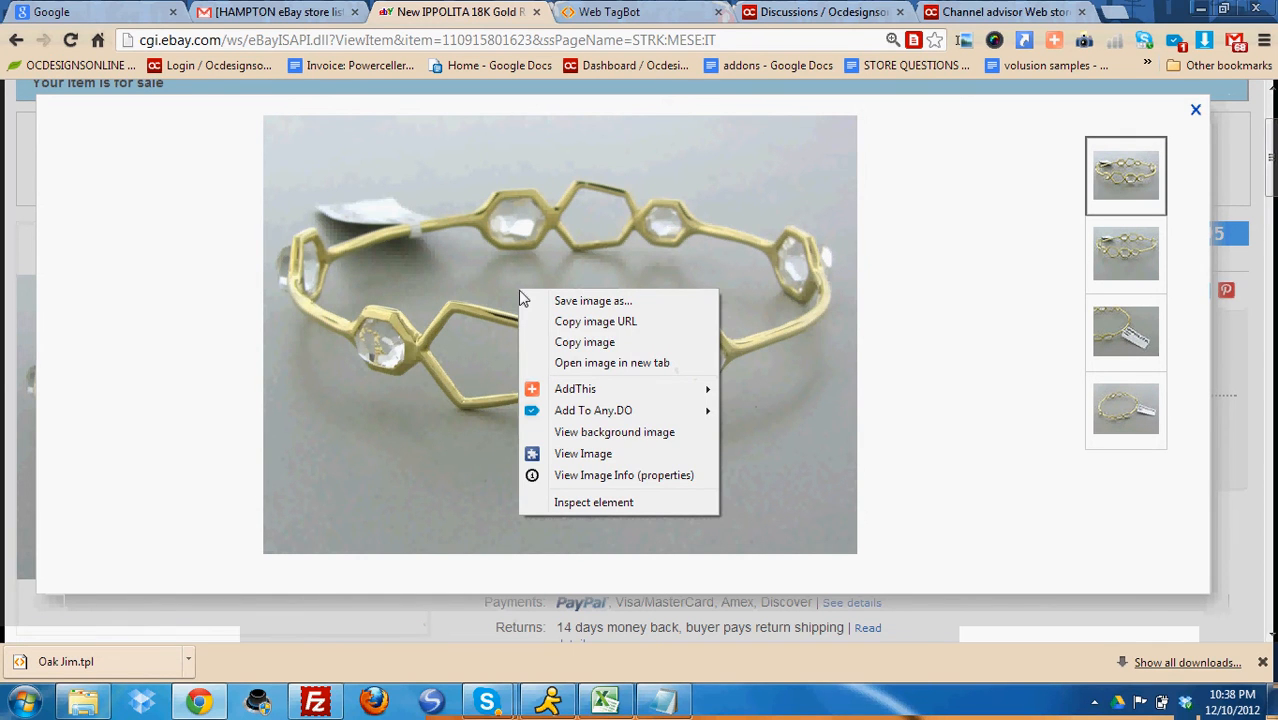
left_click(592, 324)
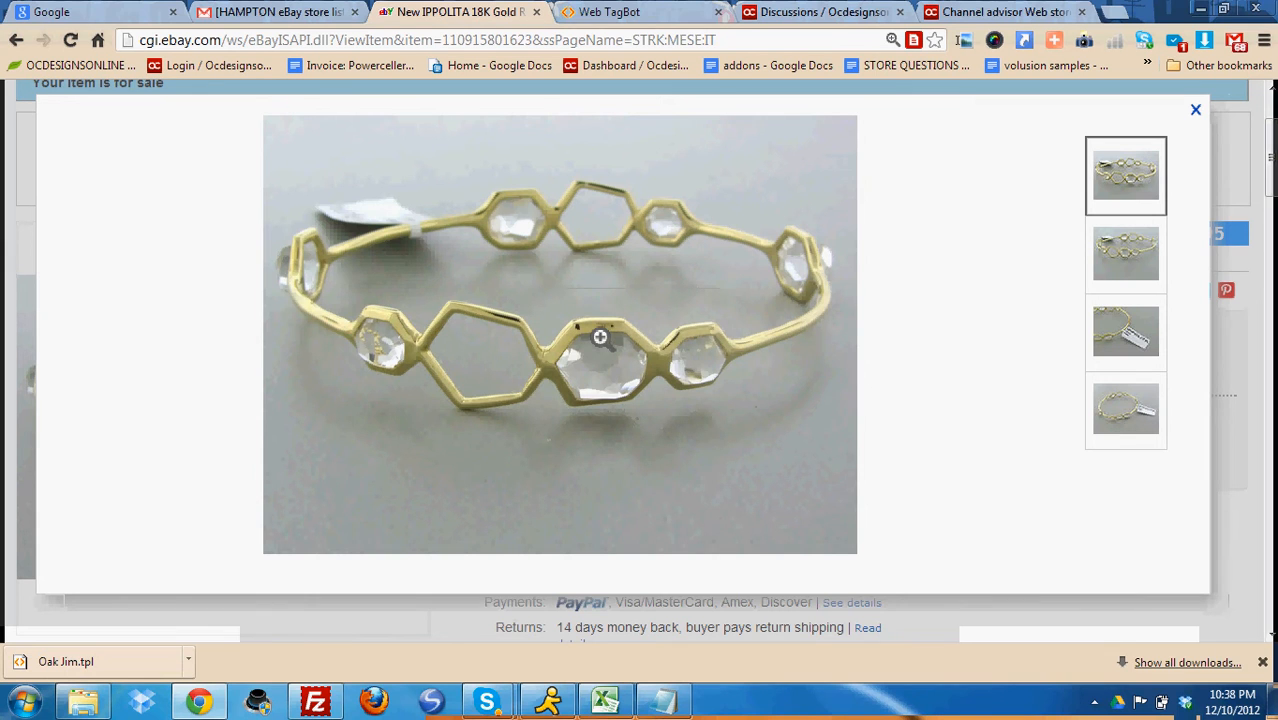
left_click(653, 15)
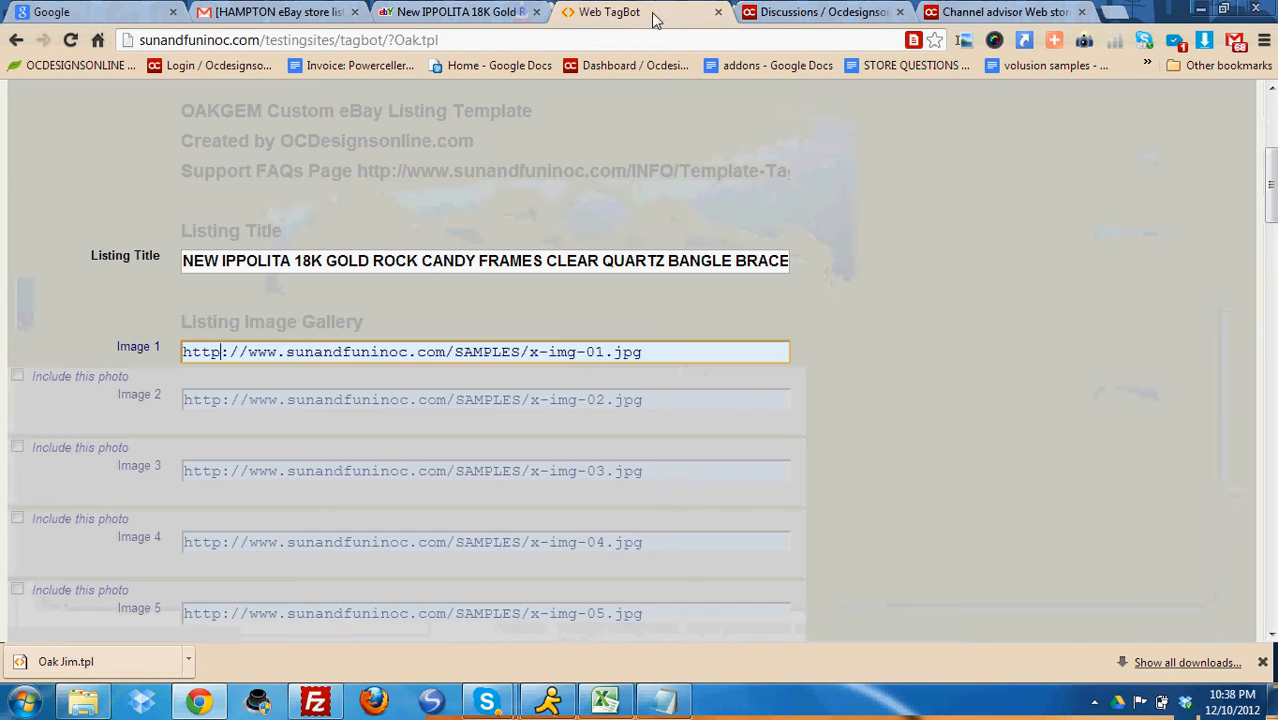
triple_click(412, 351)
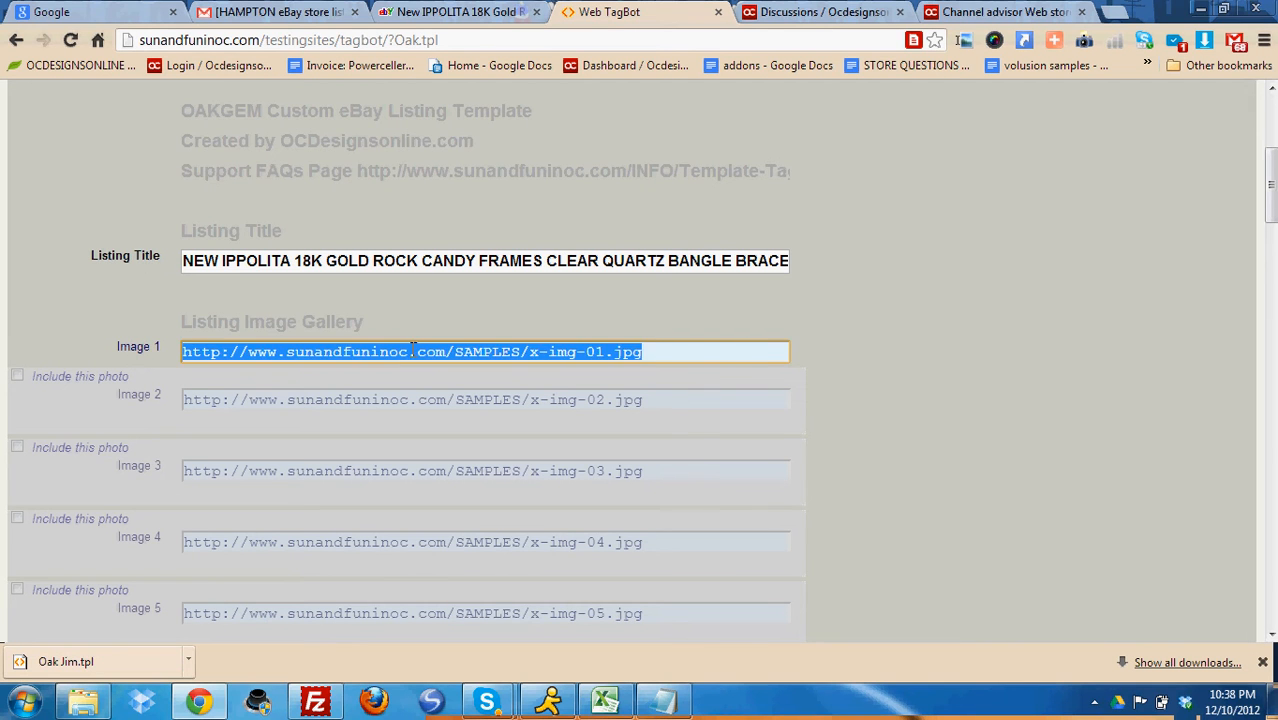
key("ctrl+v")
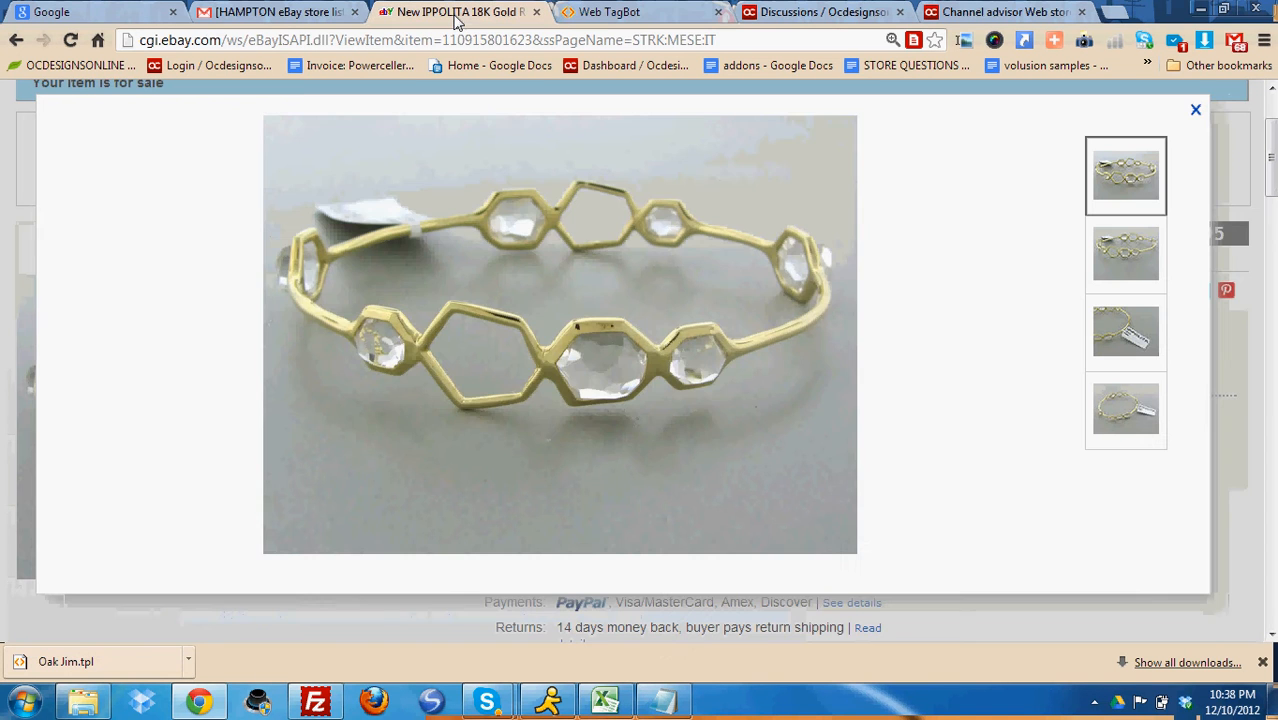
Include the Image 2 photo in the template and set its address to the image URL of the listing's second photo
left_click(455, 12)
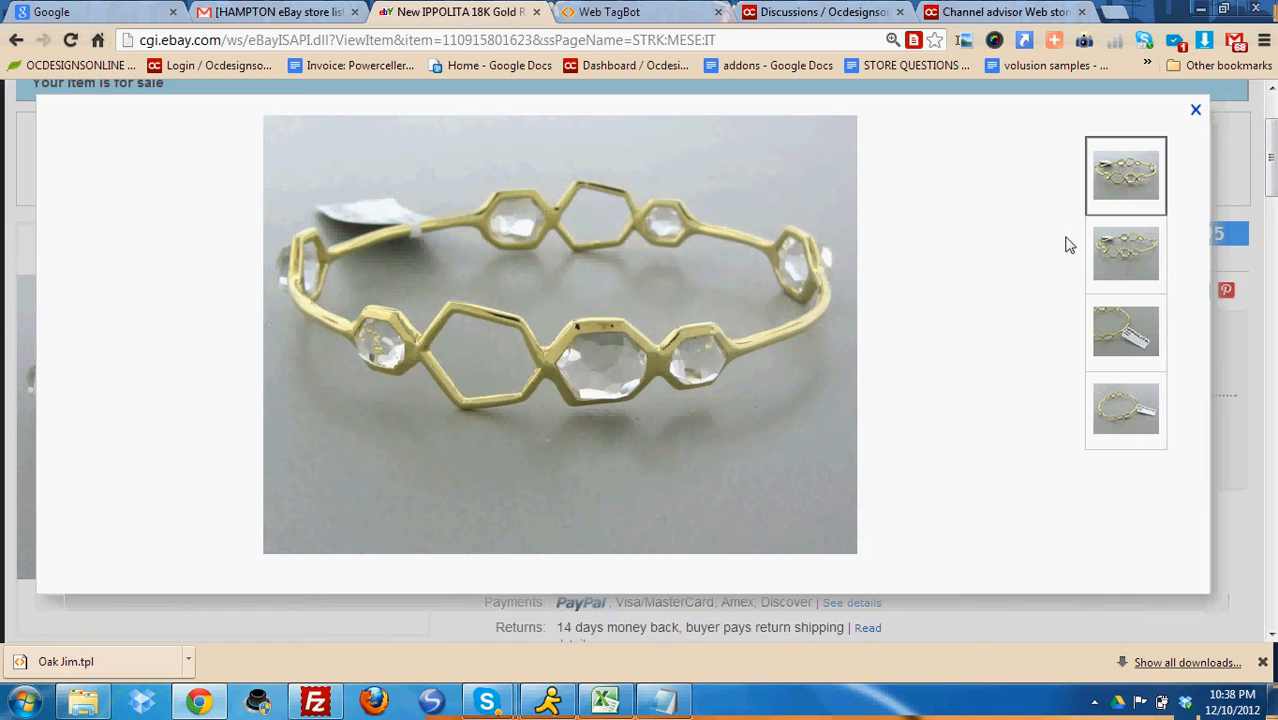
right_click(543, 328)
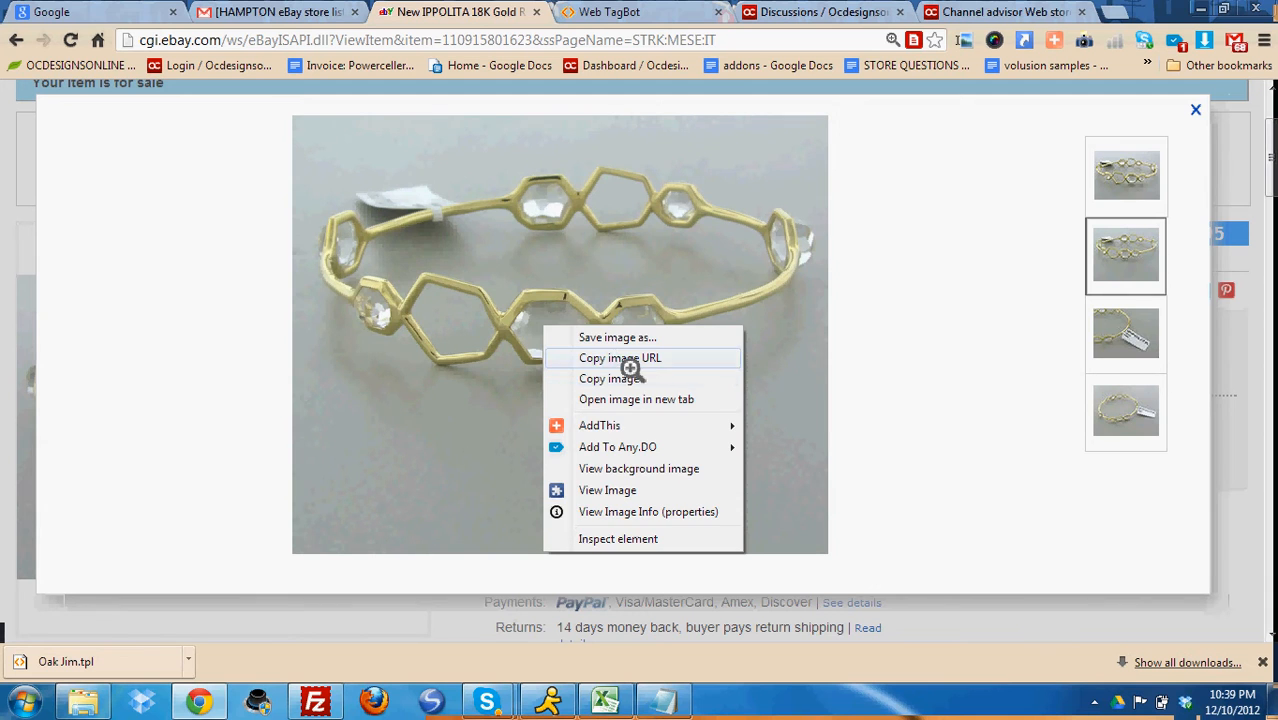
left_click(625, 360)
left_click(600, 12)
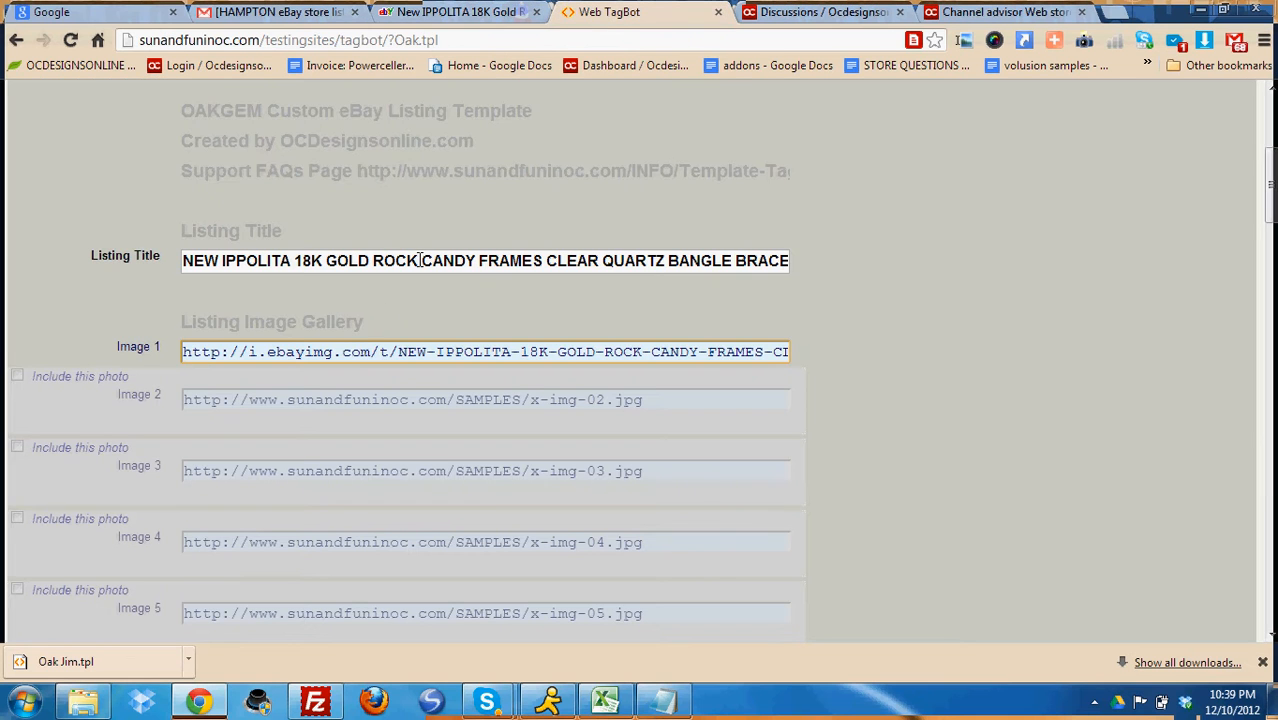
left_click(17, 377)
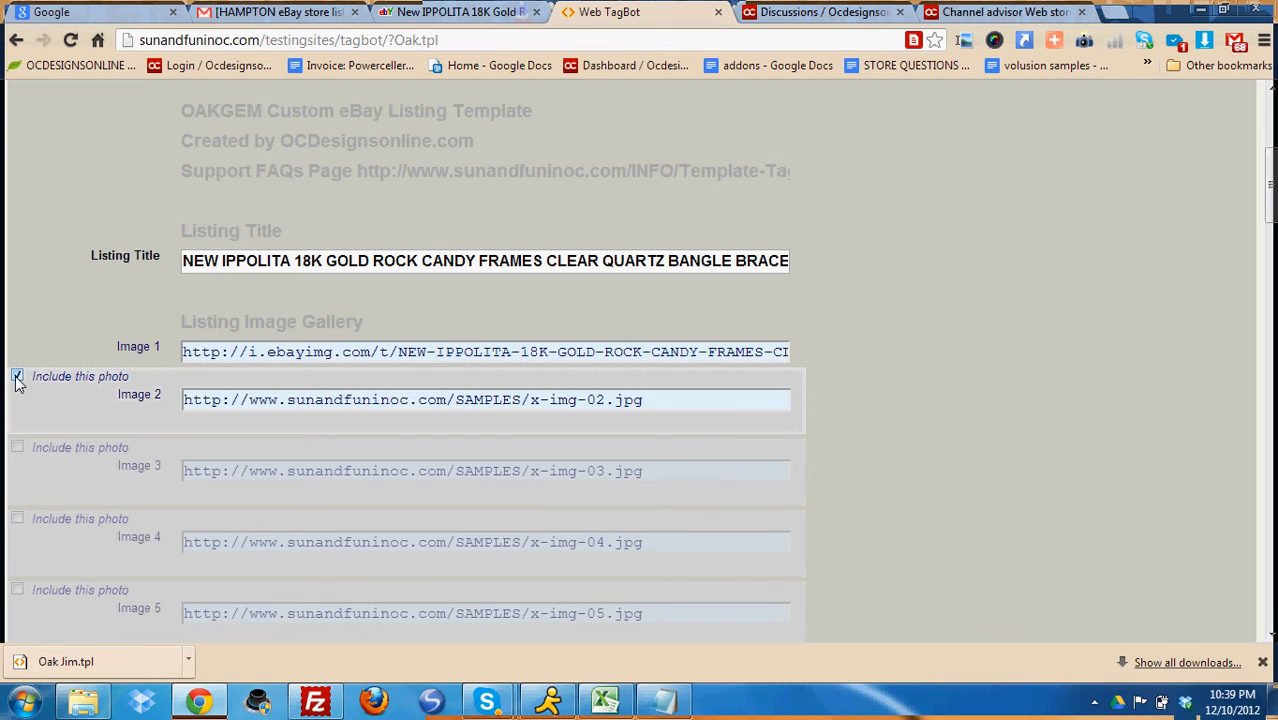
triple_click(272, 396)
key("ctrl+v")
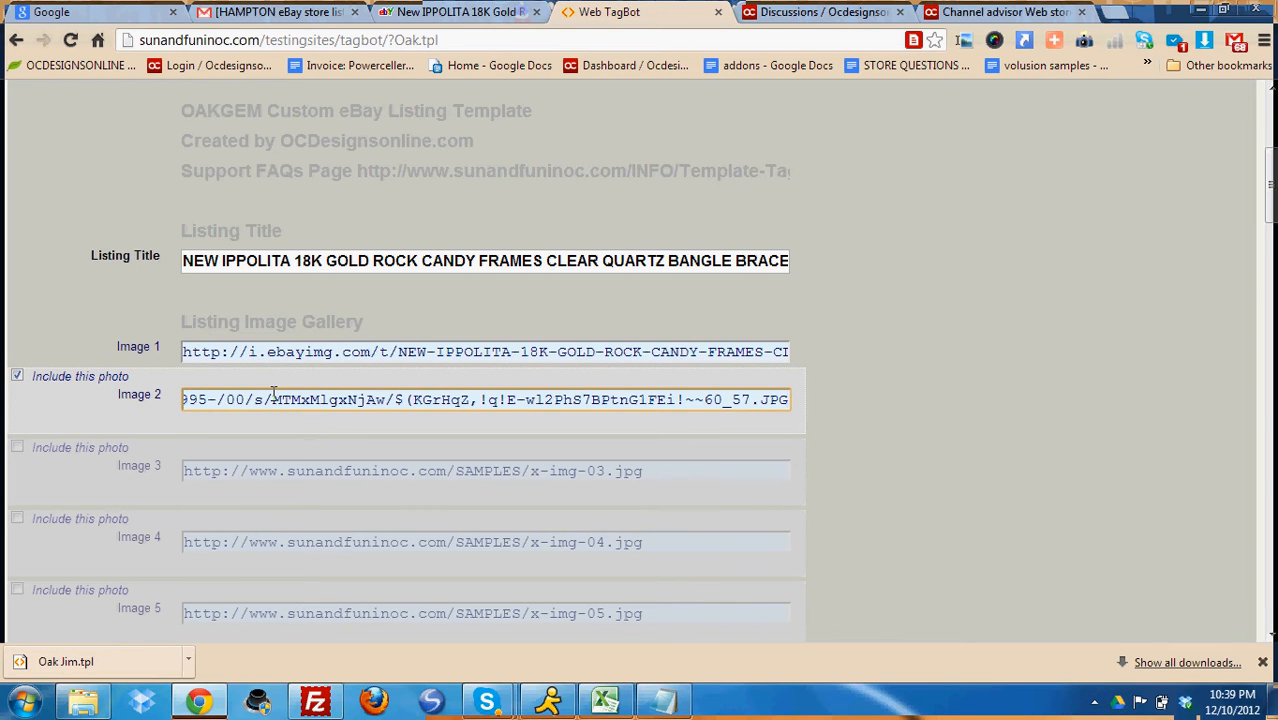
Include the Image 3 photo in the template and set its address to the image URL of the eBay listing's third photo
left_click(17, 448)
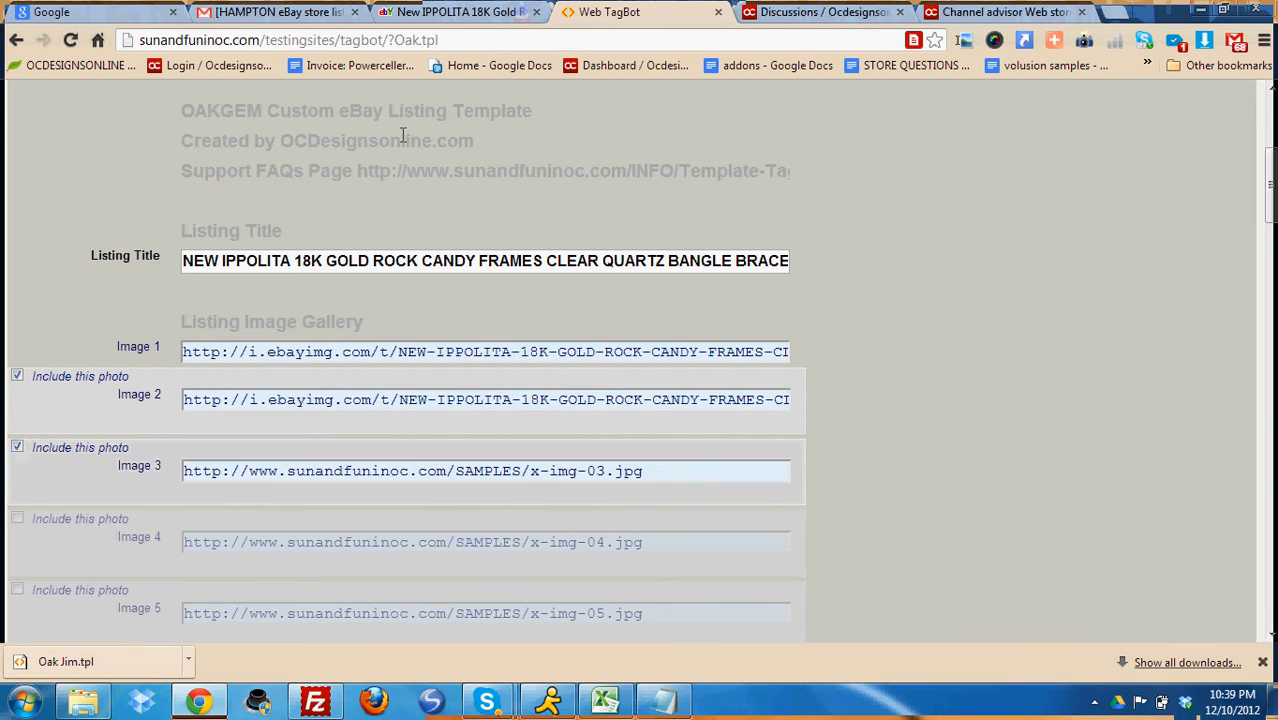
left_click(455, 12)
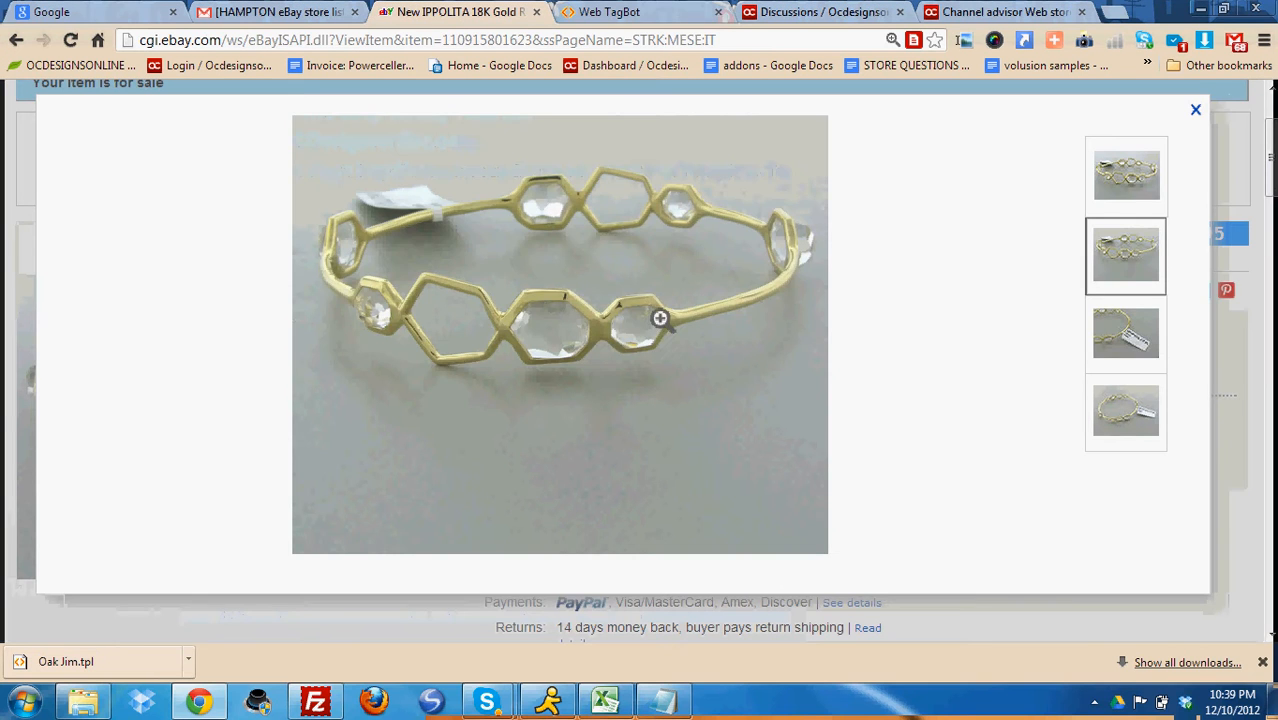
left_click(1125, 334)
right_click(608, 340)
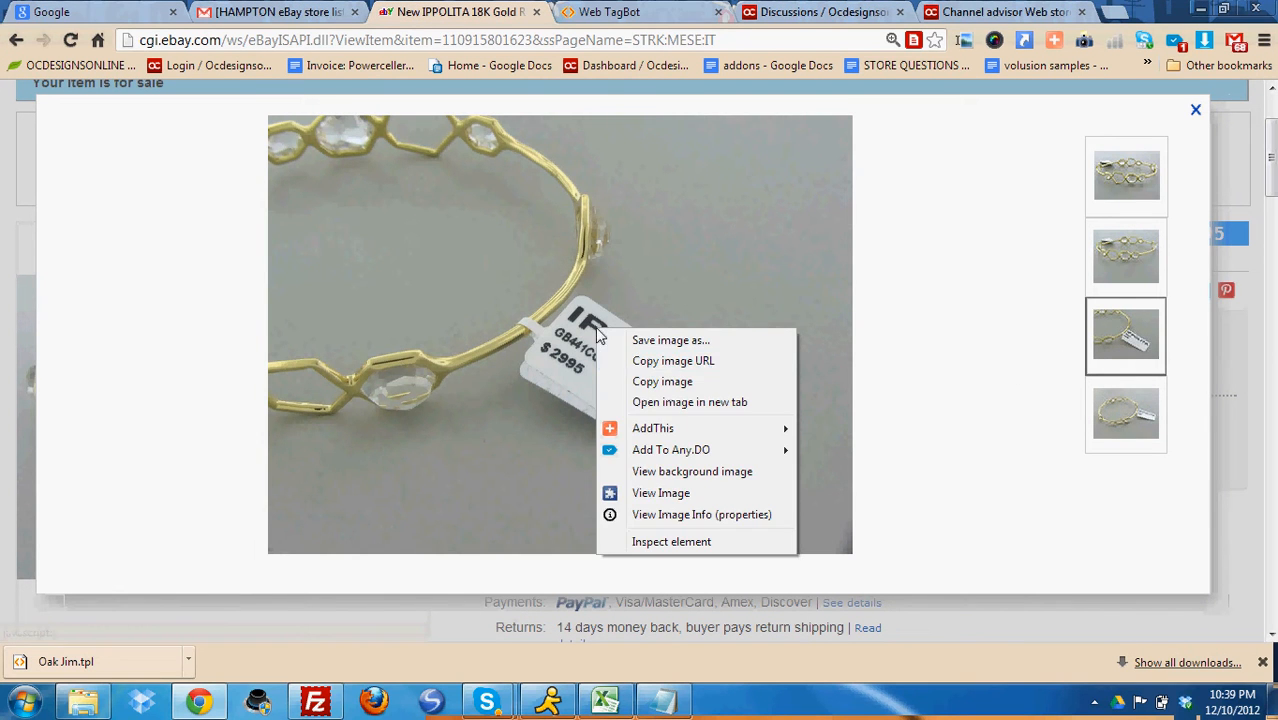
left_click(655, 360)
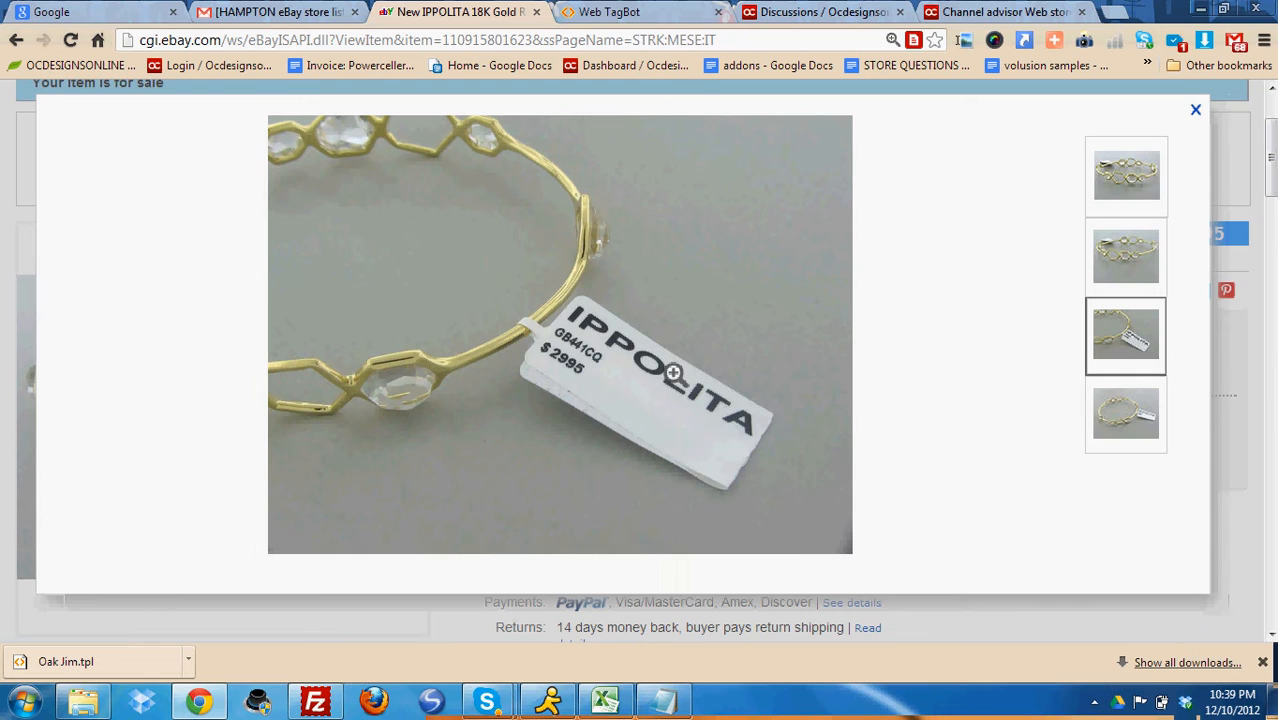
left_click(664, 18)
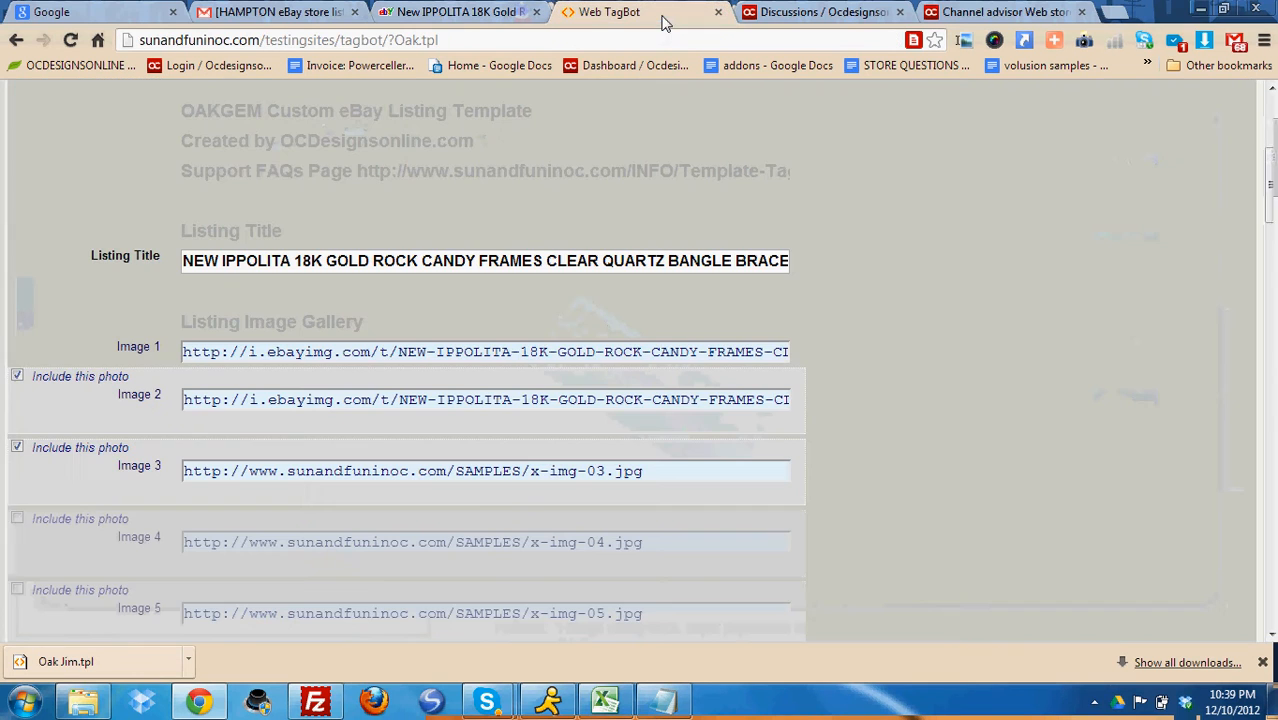
triple_click(226, 470)
right_click(228, 470)
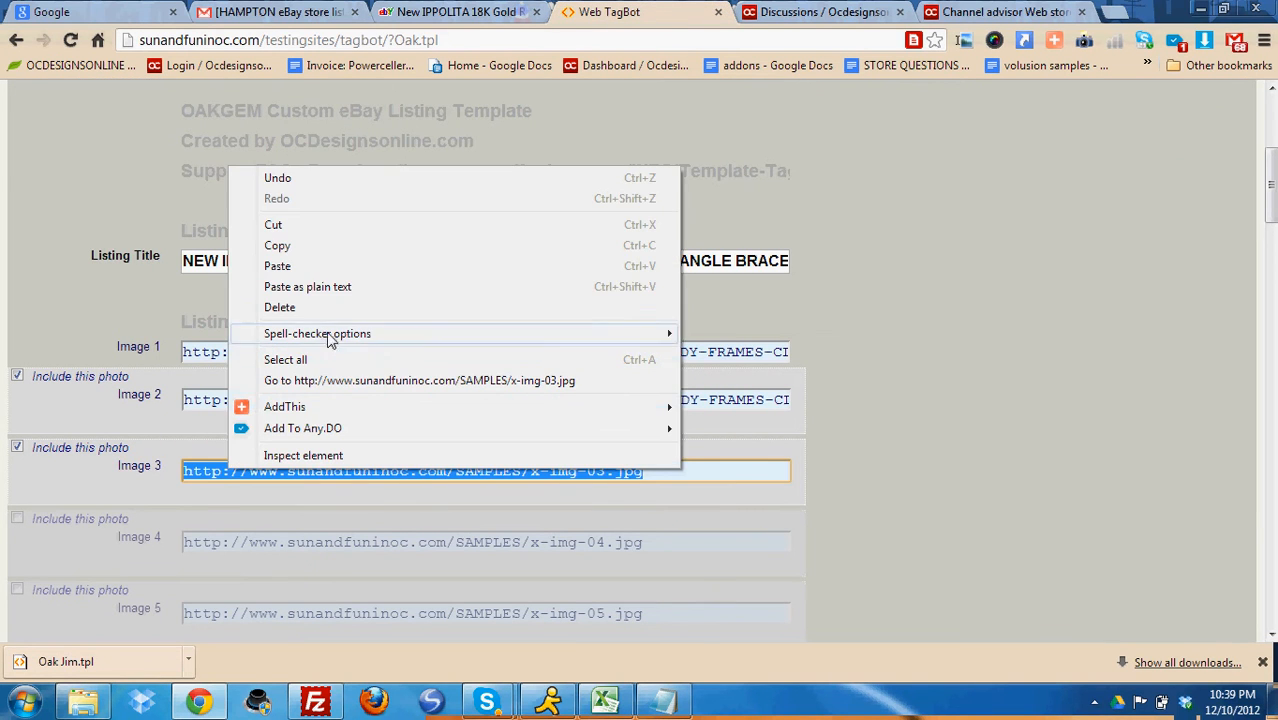
left_click(400, 287)
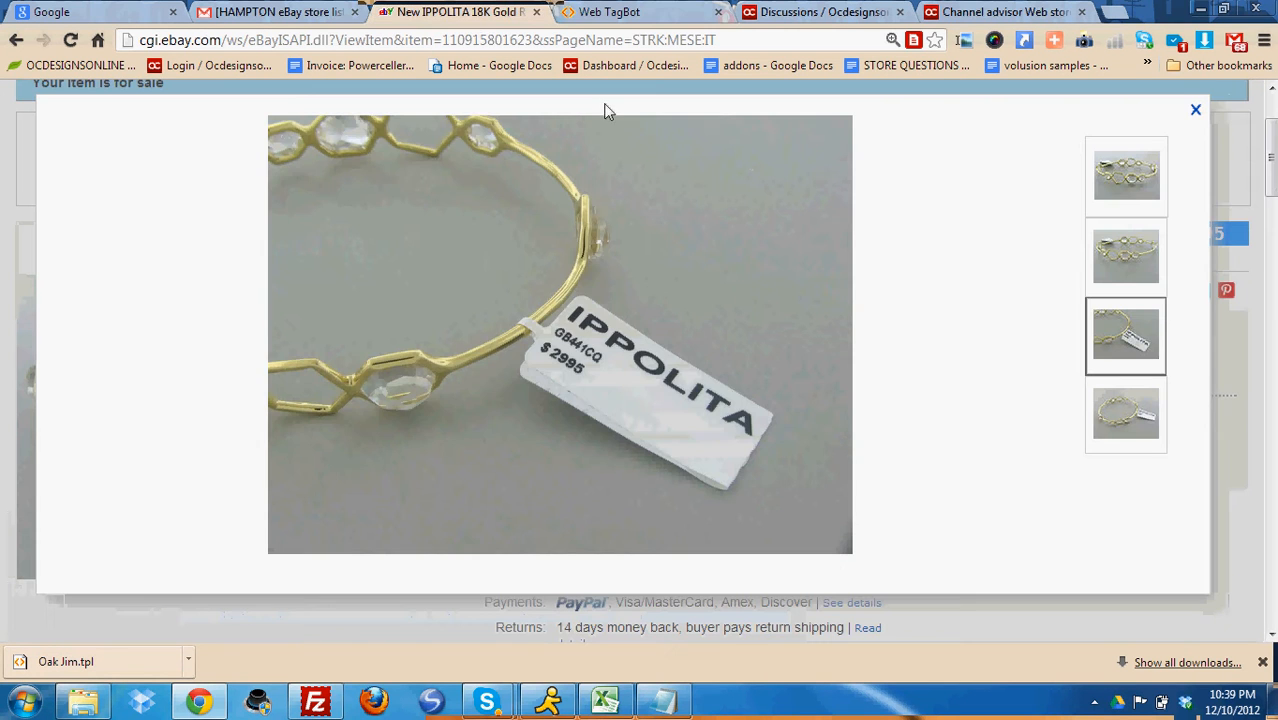
Include the Image 4 photo in the template and set its address to the image URL of the eBay listing's fourth photo
left_click(465, 12)
left_click(1144, 443)
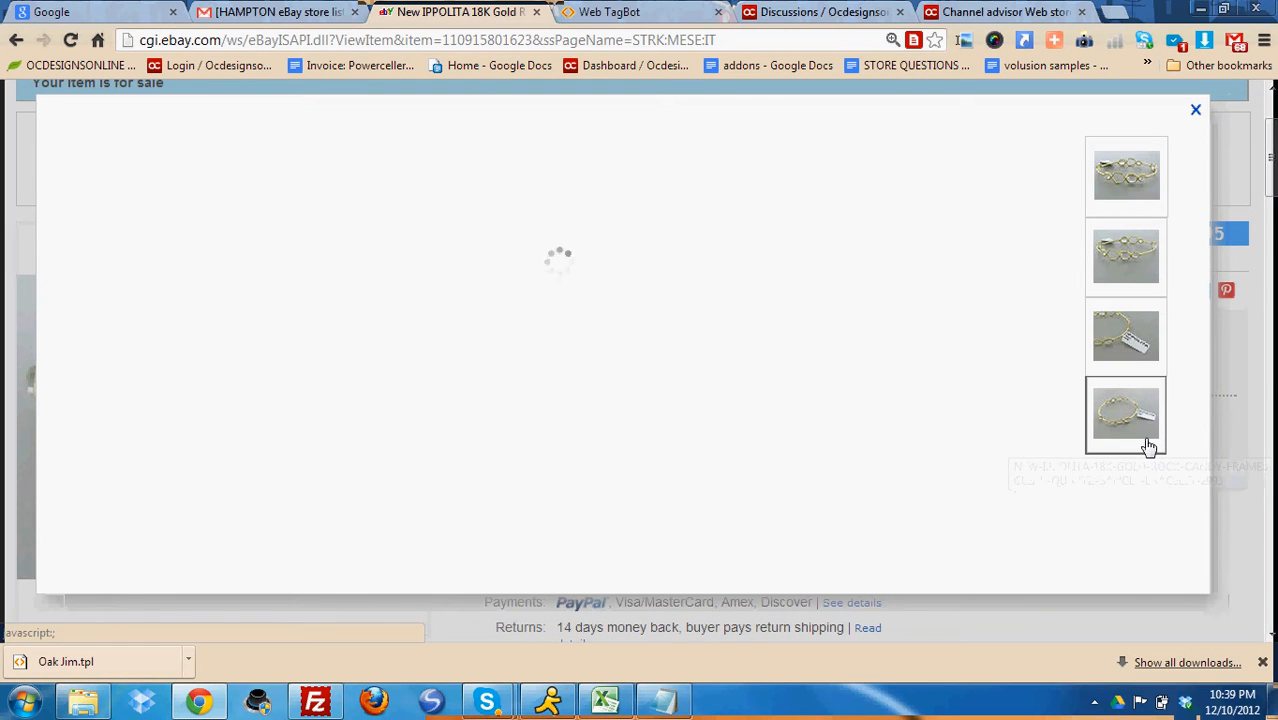
right_click(637, 301)
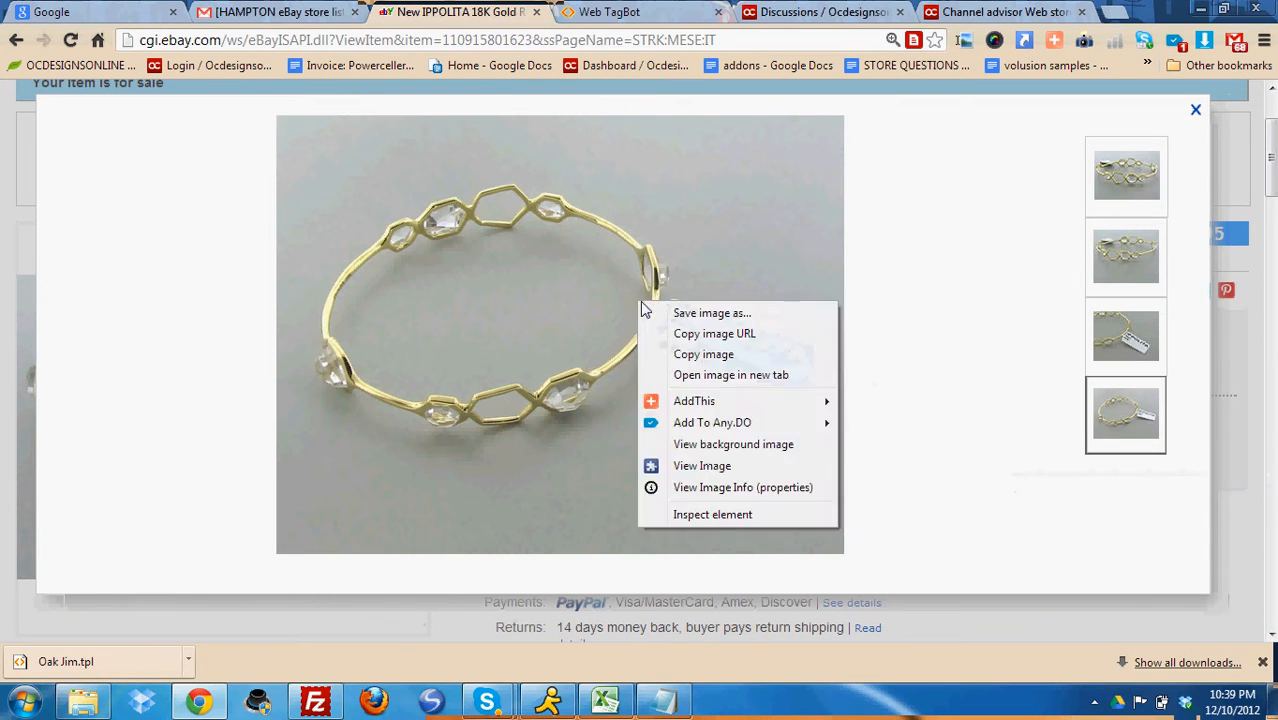
left_click(697, 341)
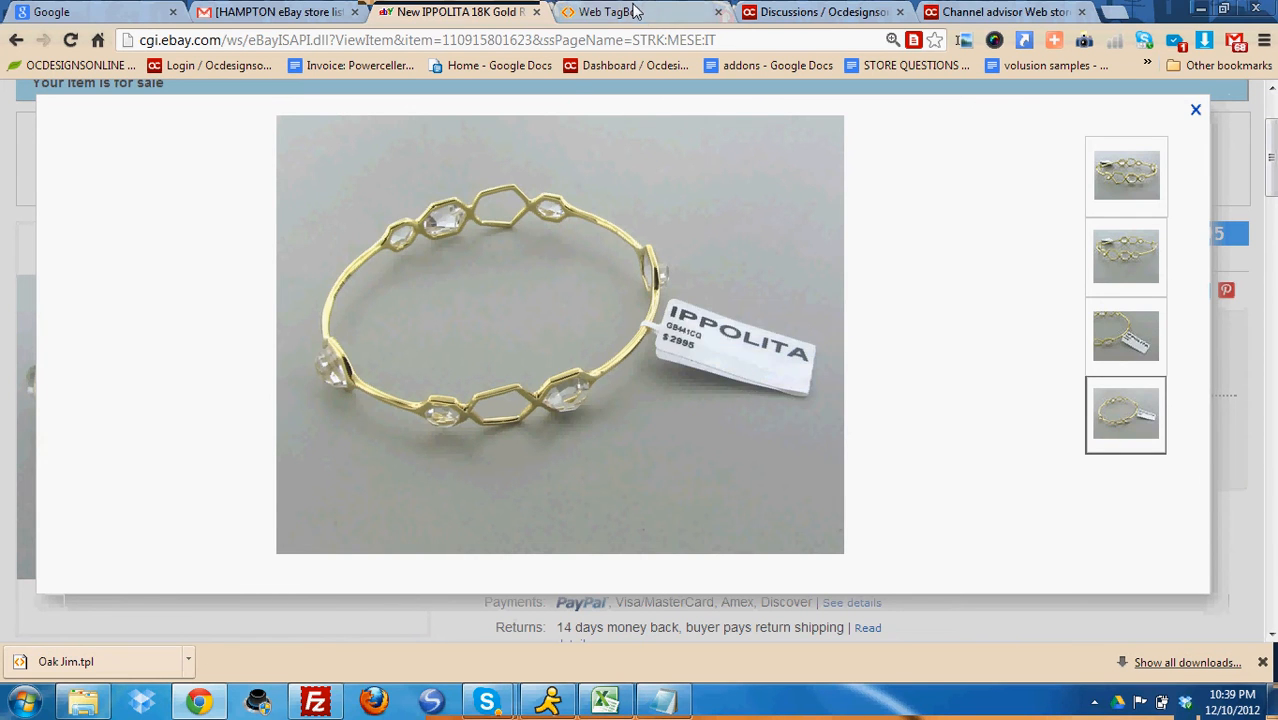
left_click(637, 14)
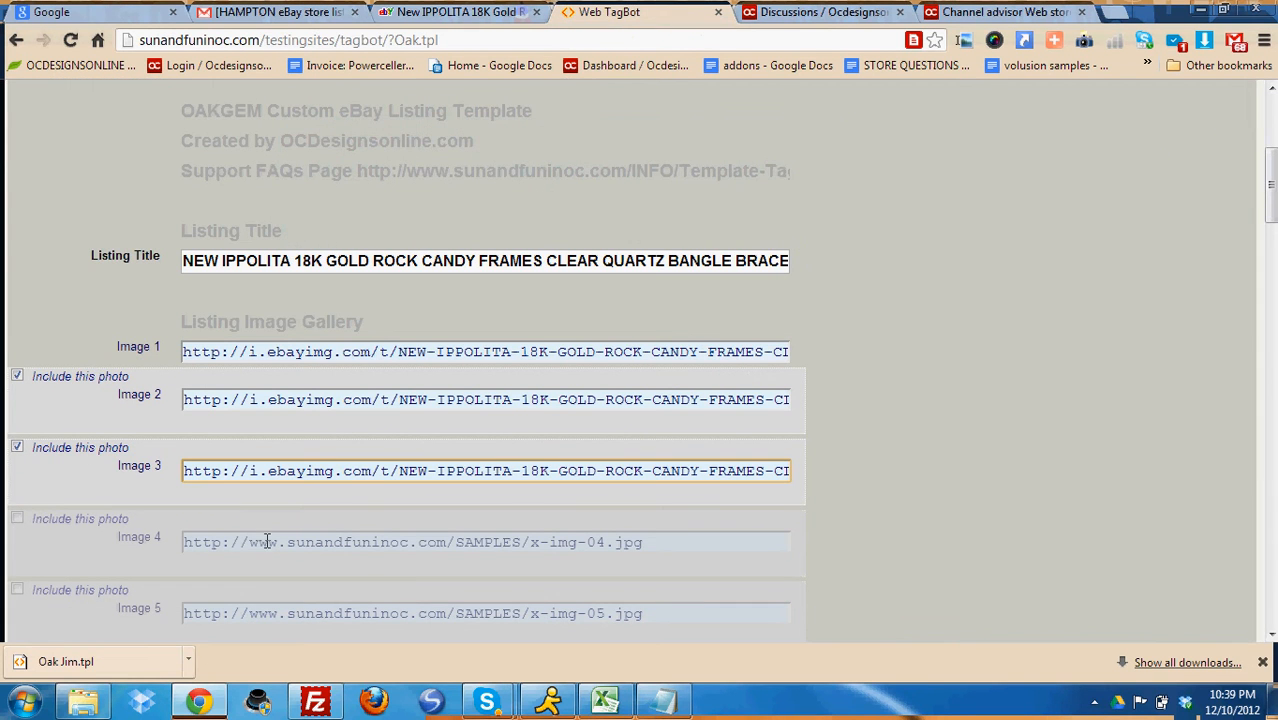
left_click(18, 518)
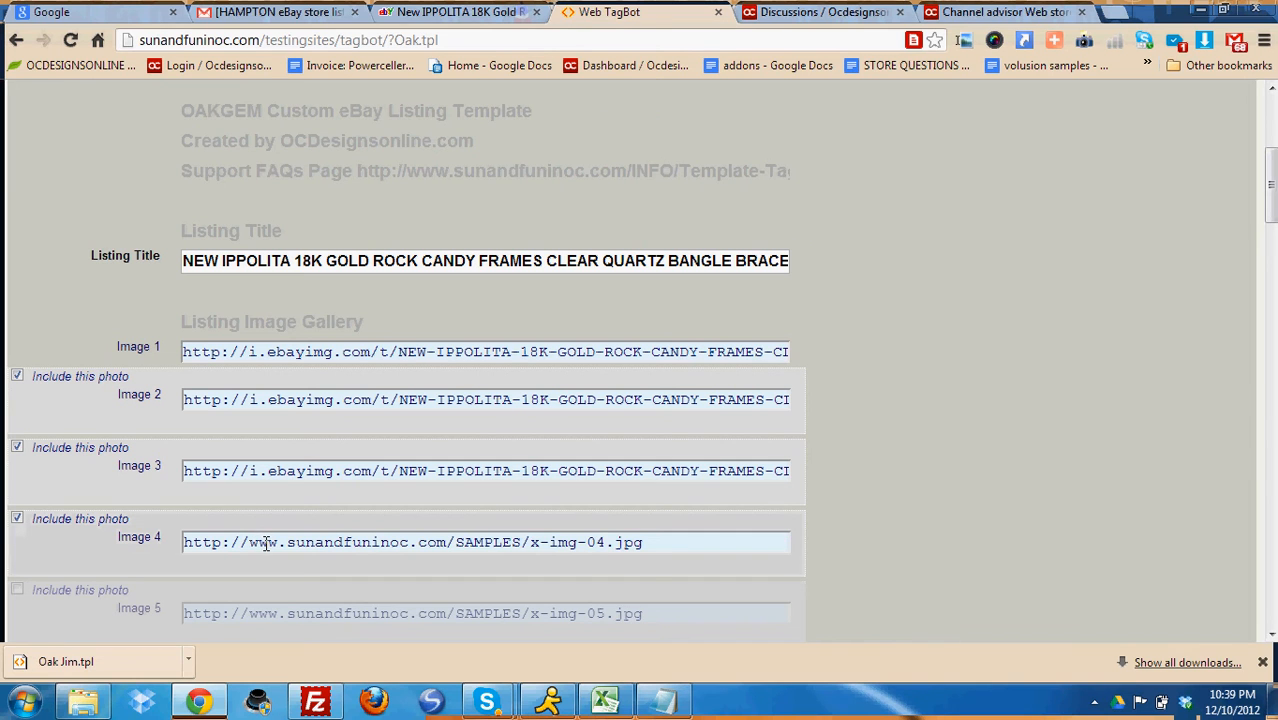
triple_click(265, 542)
key("ctrl+v")
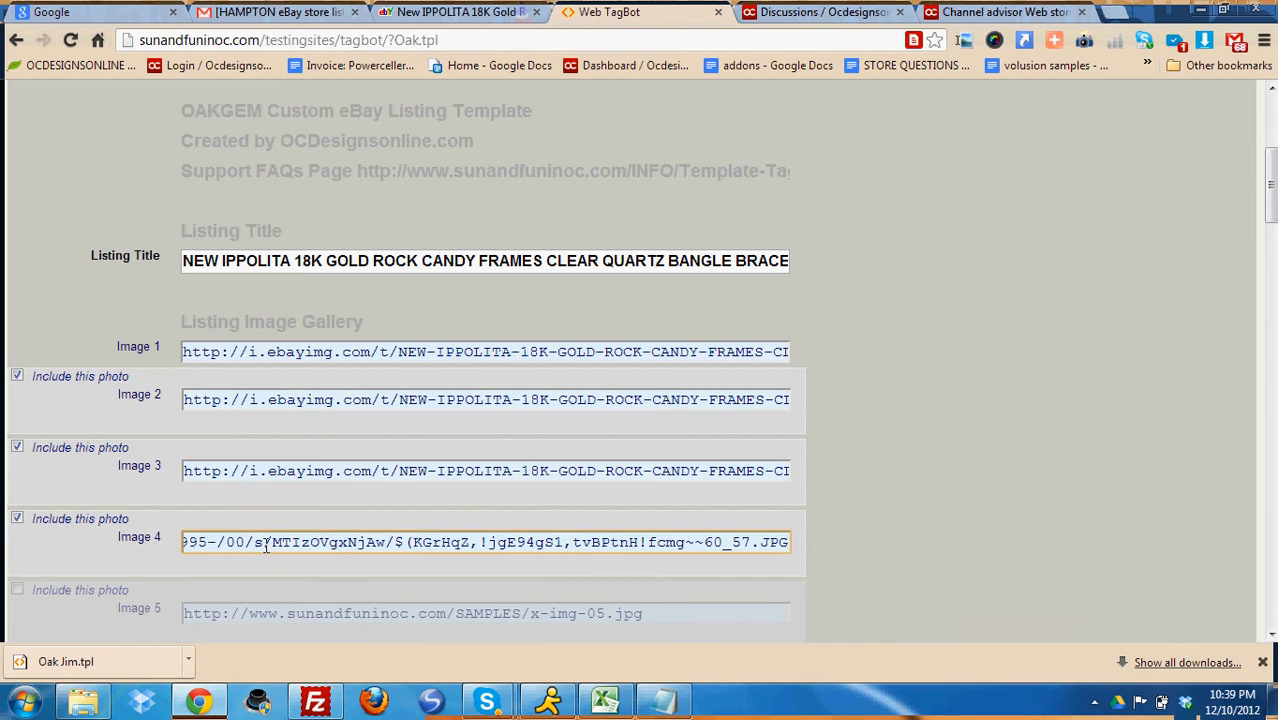
Close the enlarged photo view on the eBay listing and copy the METAL value "18K YELLOW GOLD" from its Specifications table
scroll(913, 325, "down", 5)
scroll(913, 325, "up", 1)
scroll(517, 372, "down", 3)
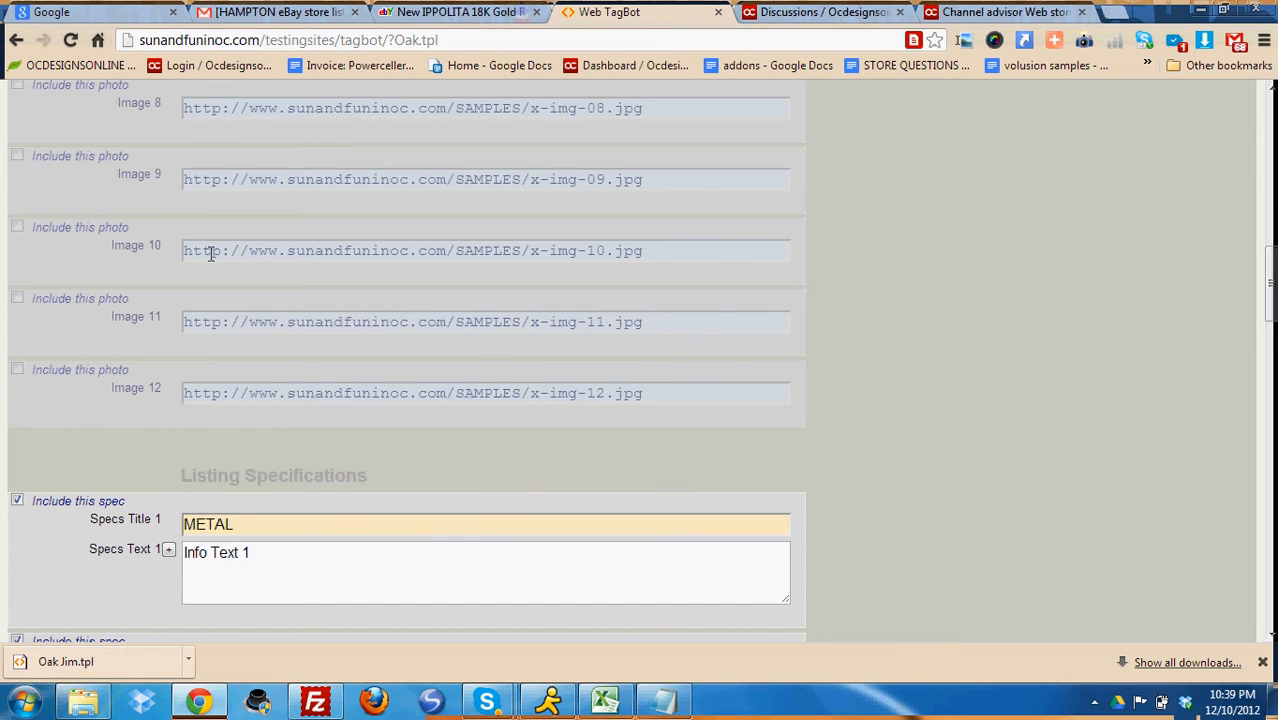
scroll(695, 408, "down", 3)
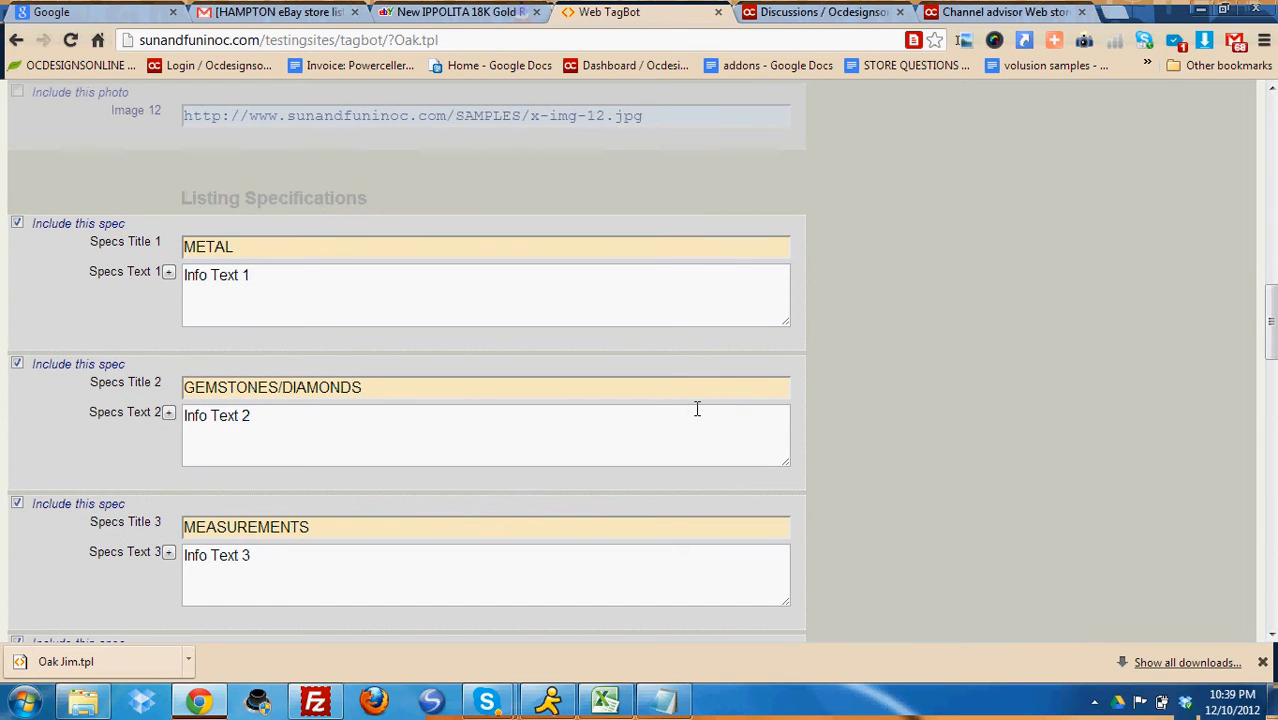
left_click(480, 16)
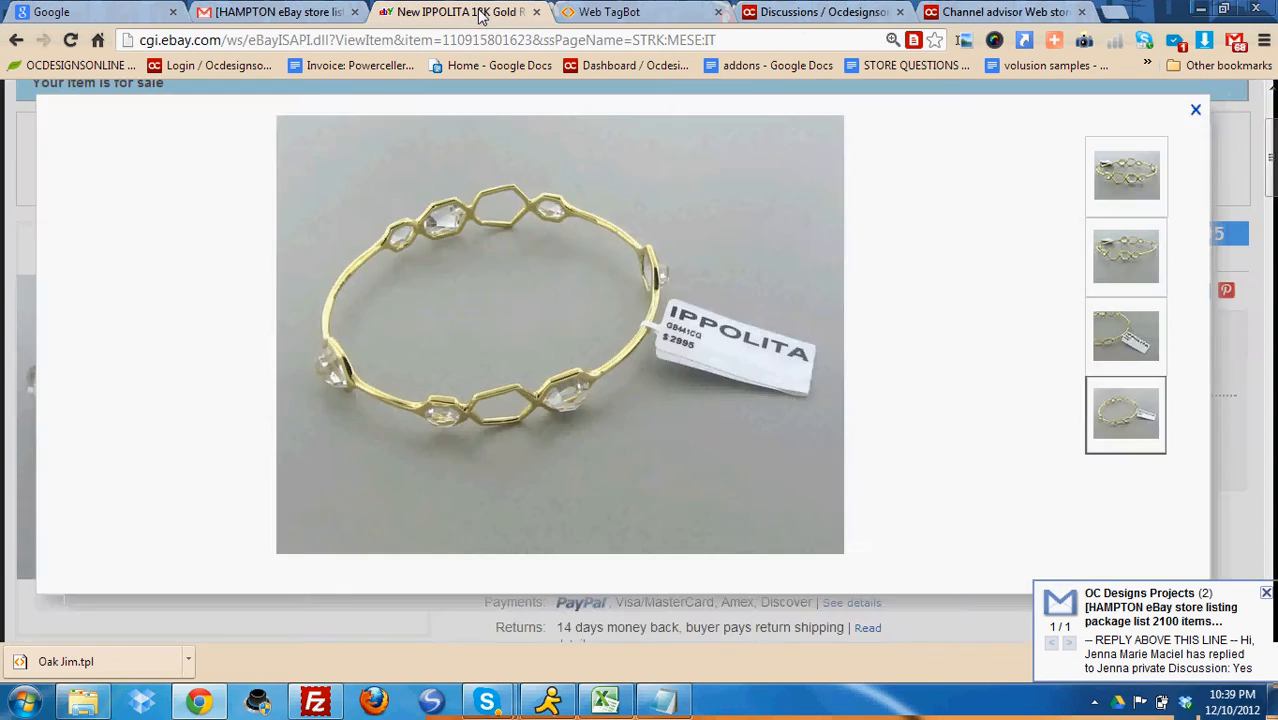
left_click(1195, 109)
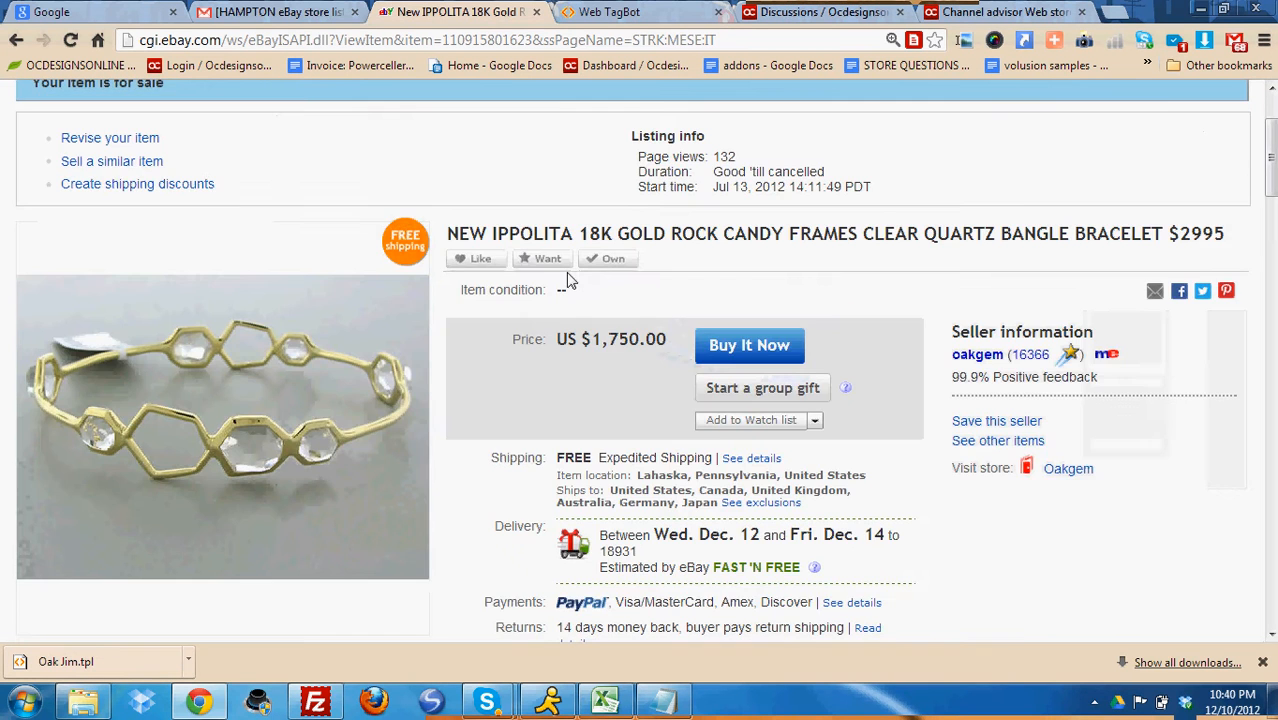
scroll(567, 281, "down", 5)
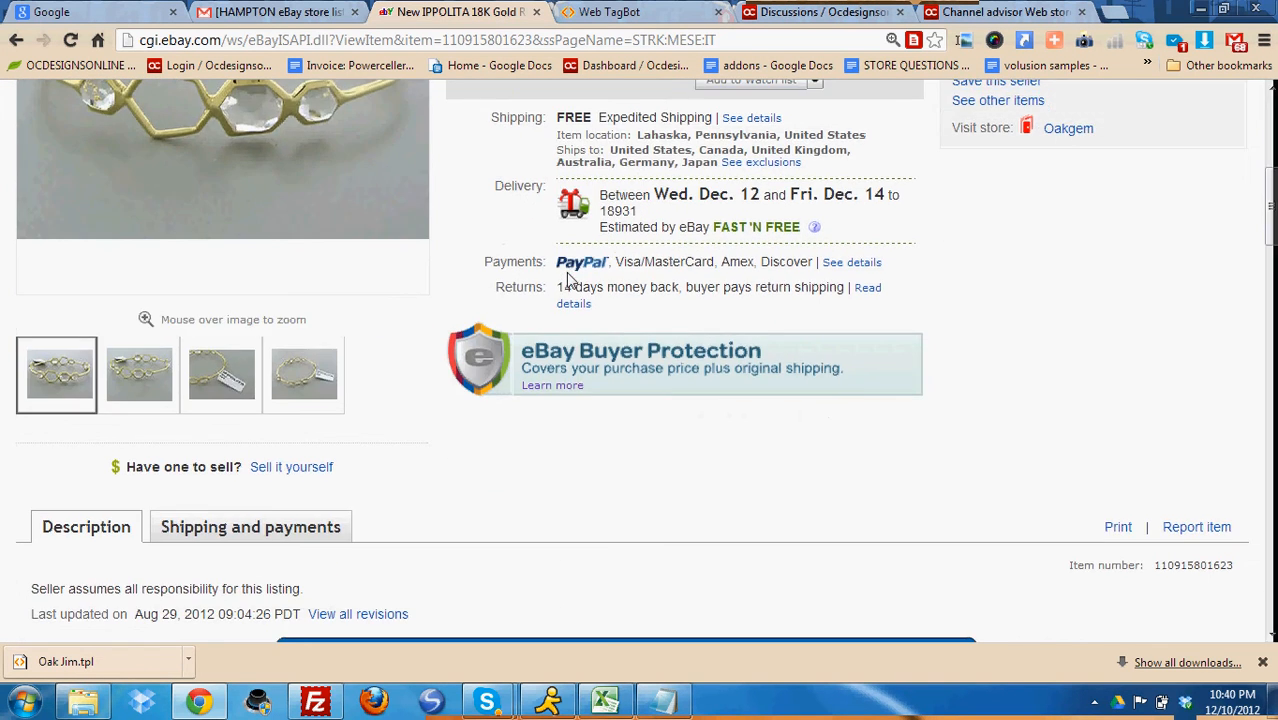
scroll(567, 281, "down", 4)
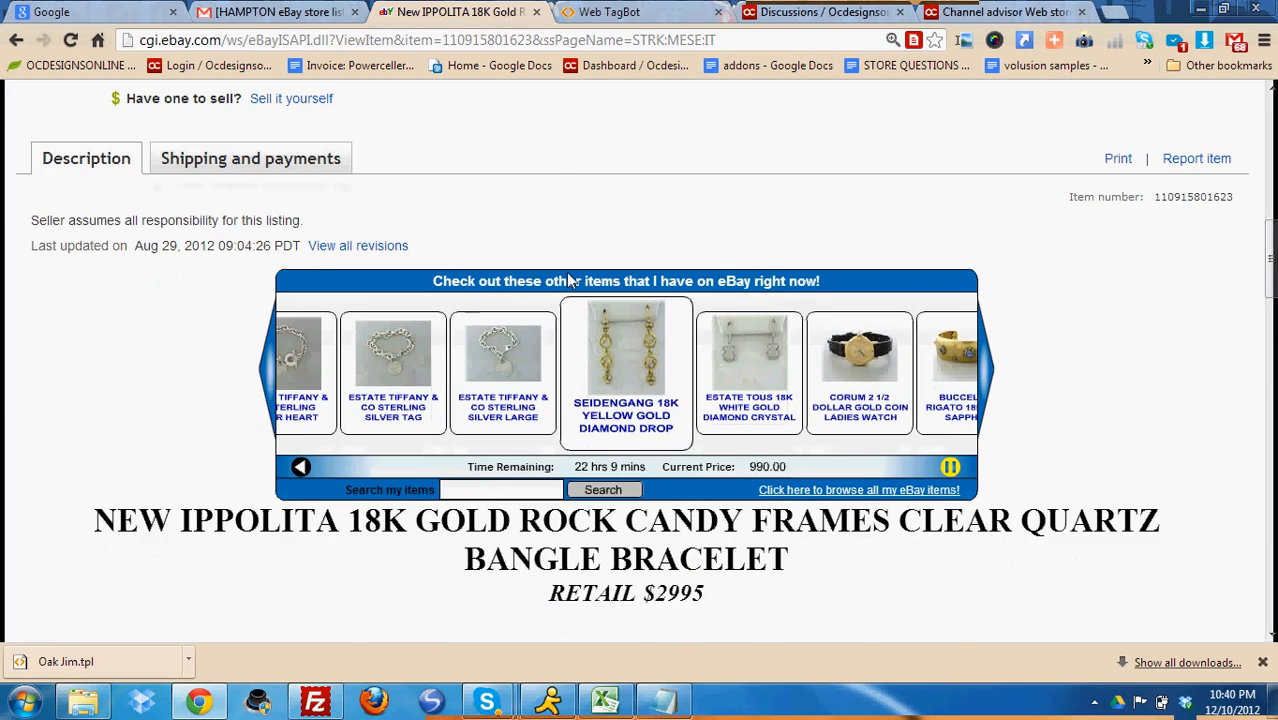
scroll(567, 272, "up", 4)
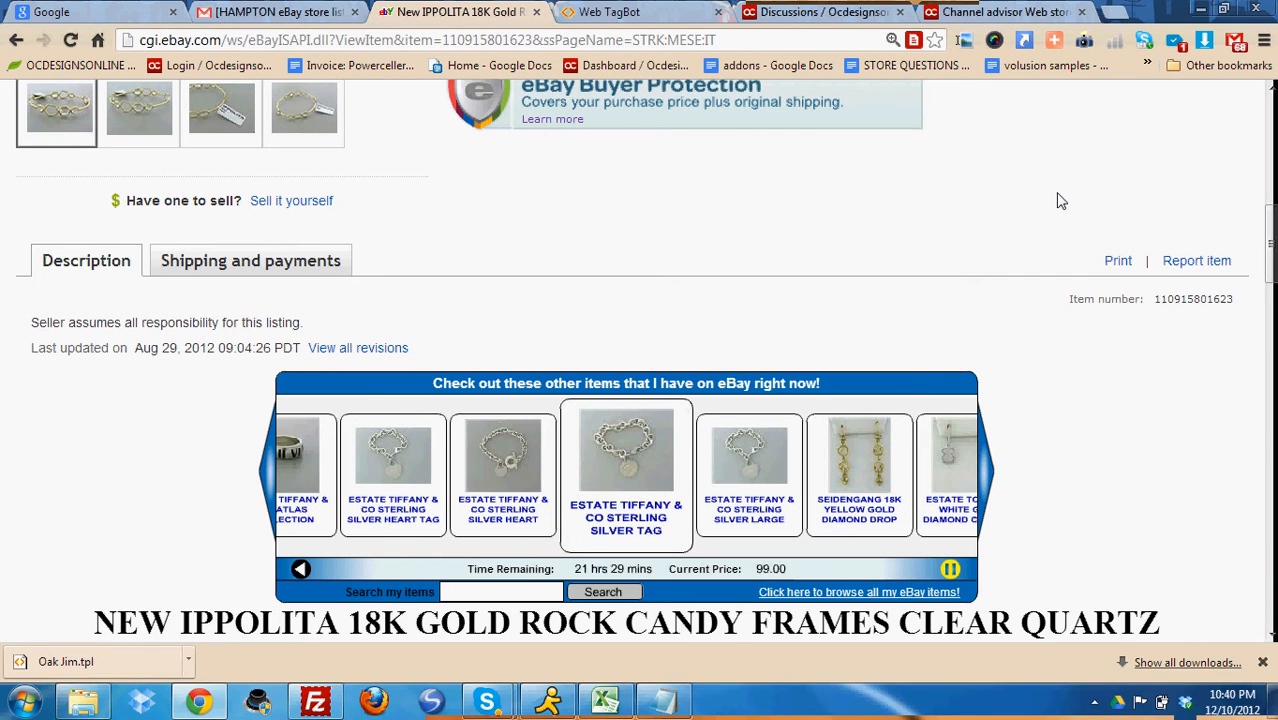
scroll(1061, 201, "down", 3)
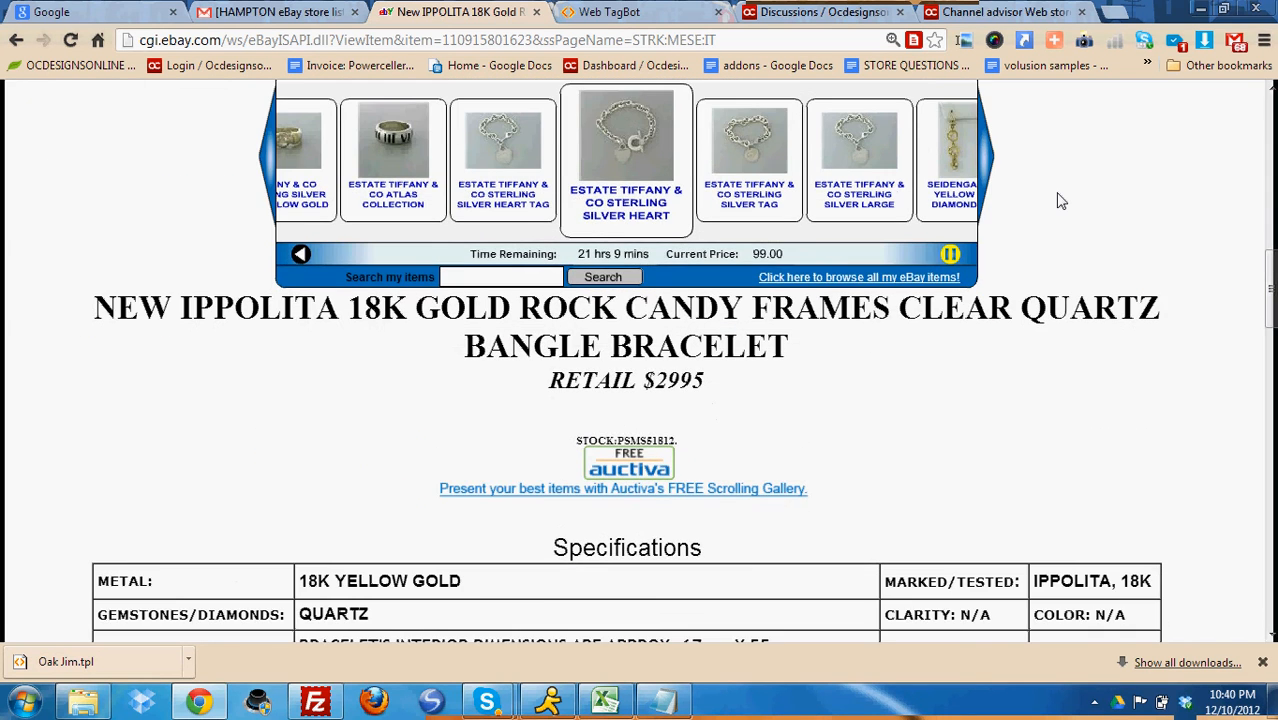
scroll(1061, 201, "down", 3)
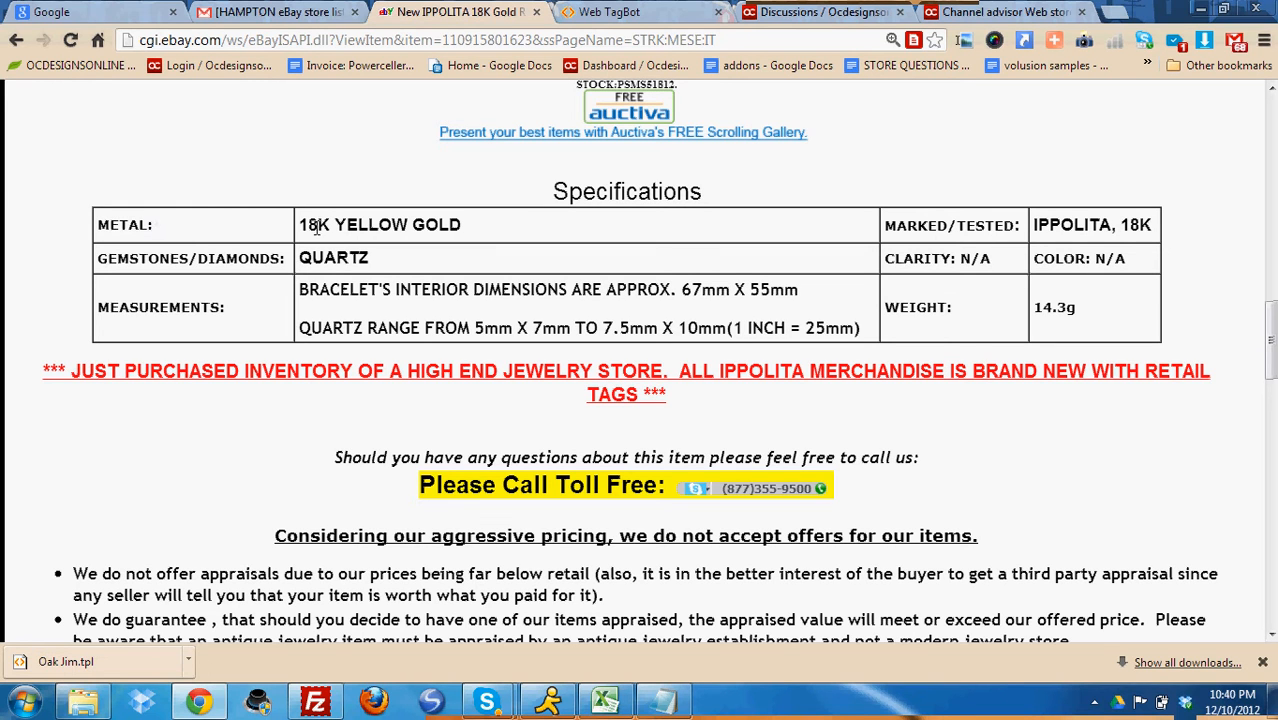
left_click_drag(301, 224, 467, 248)
key("ctrl+c")
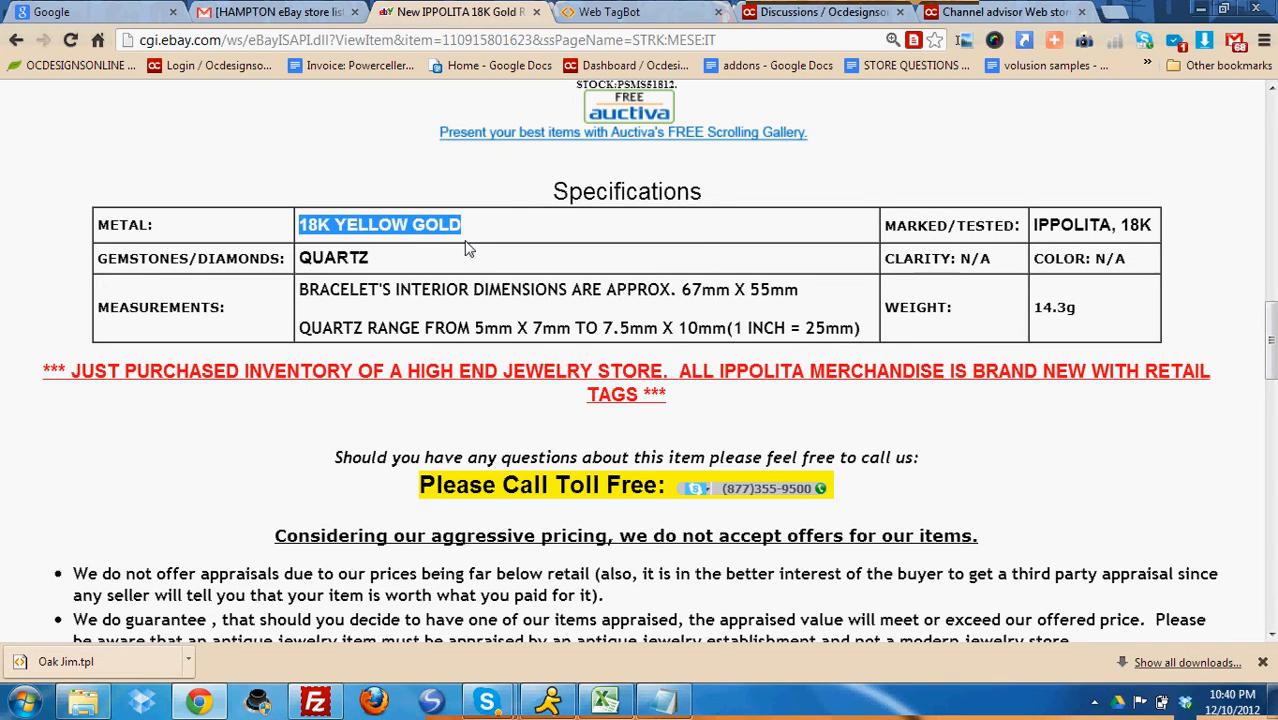
Replace the placeholder Specs Text 1 under METAL in the Web TagBot template with the copied "18K YELLOW GOLD"
left_click(664, 16)
left_click_drag(283, 276, 160, 272)
key("ctrl+v")
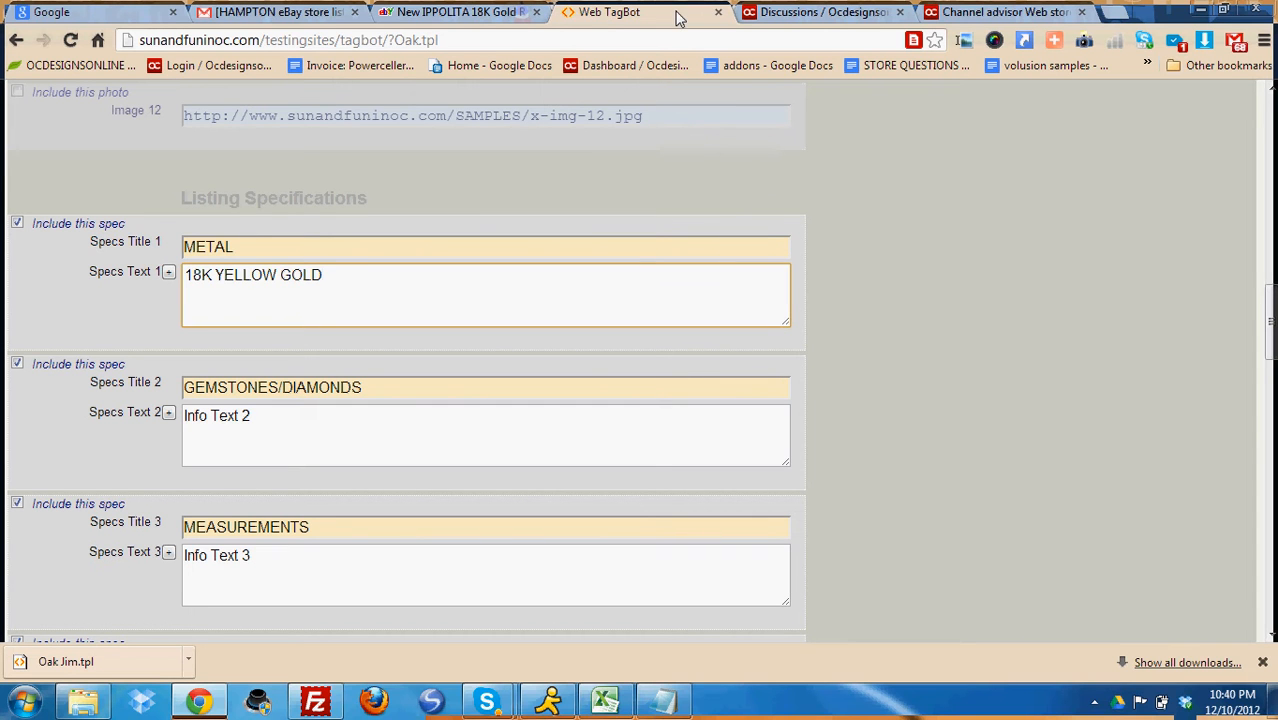
Detach the Web TagBot and eBay listing pages into their own browser windows and restore both from full-screen size
left_click_drag(678, 18, 425, 18)
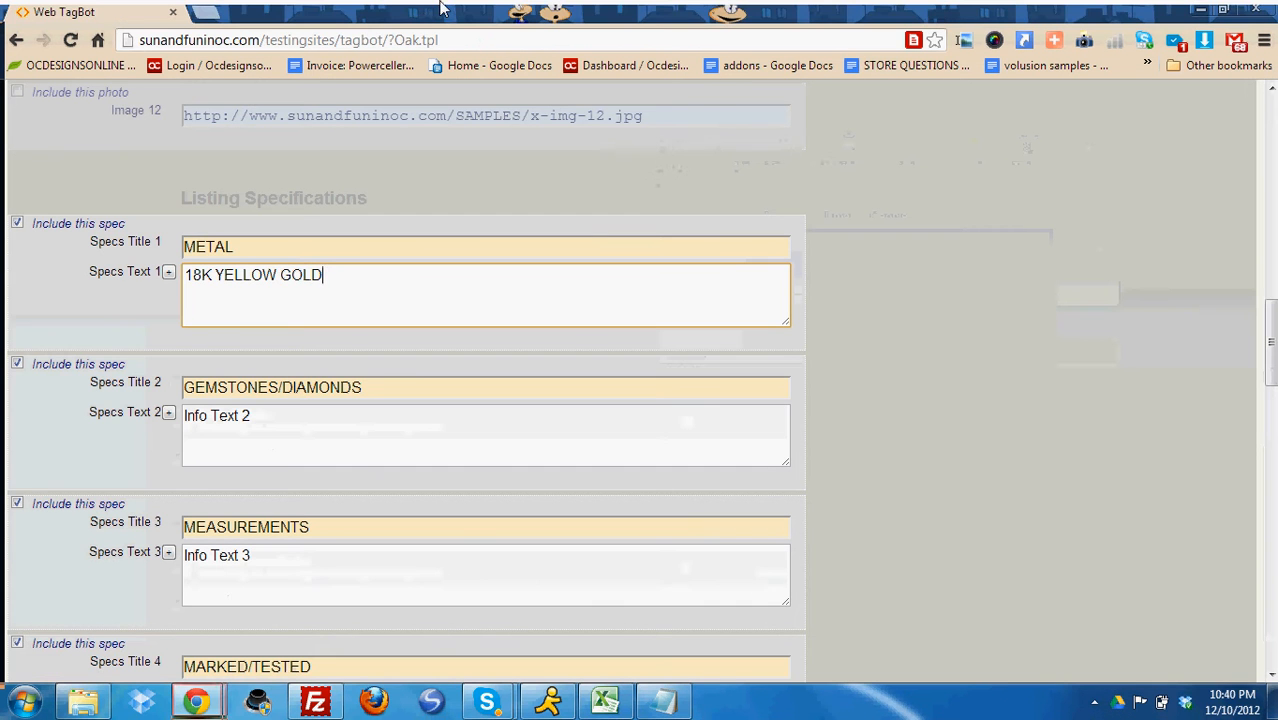
left_click(1225, 9)
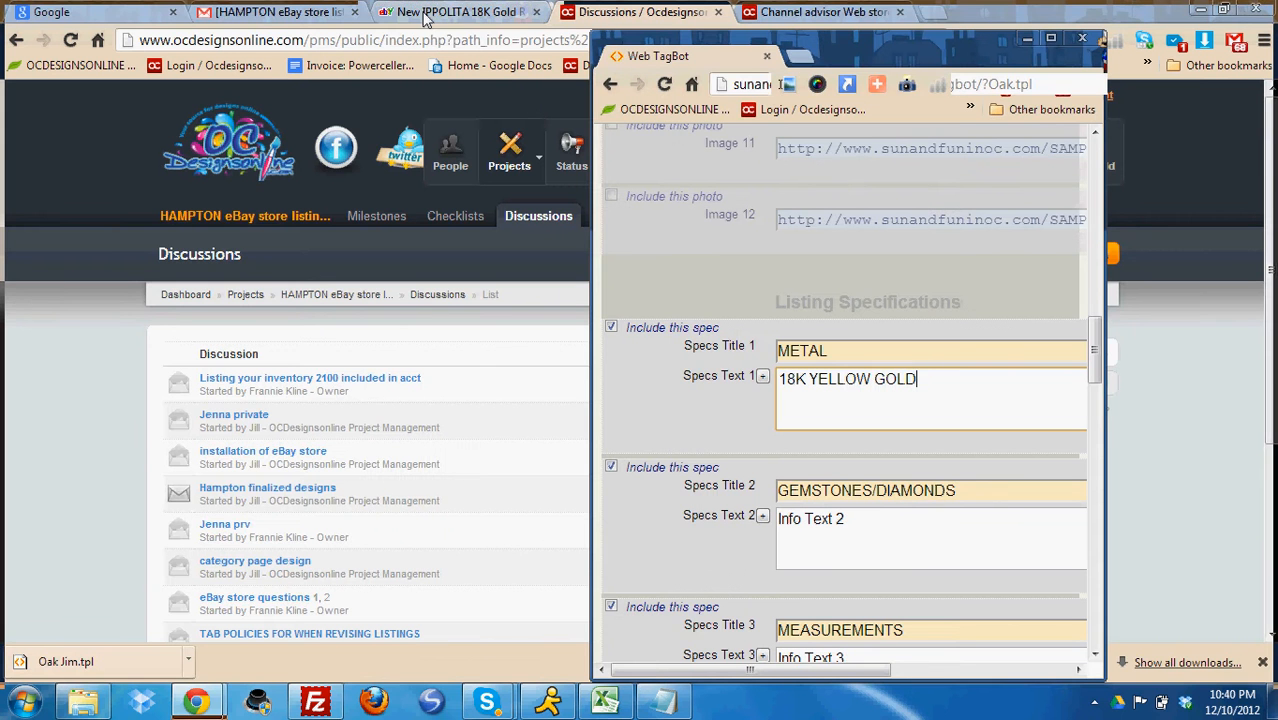
left_click(425, 15)
left_click_drag(425, 15, 354, 217)
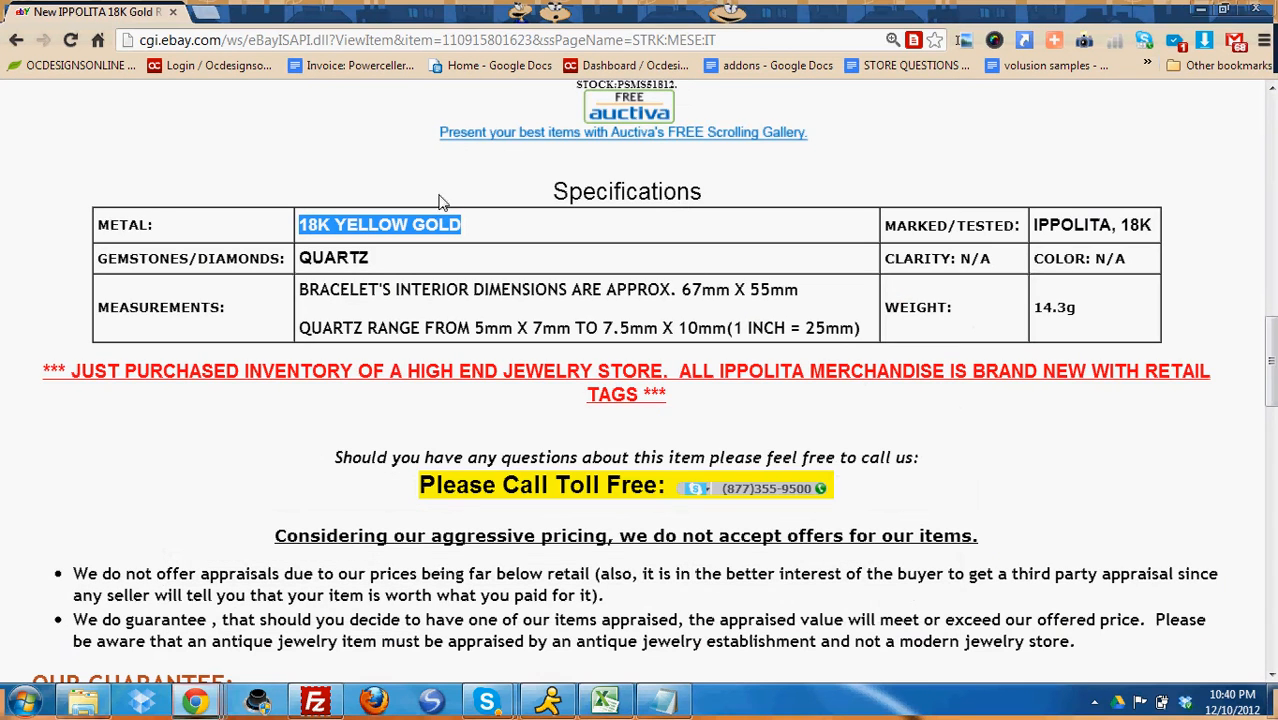
left_click(1222, 9)
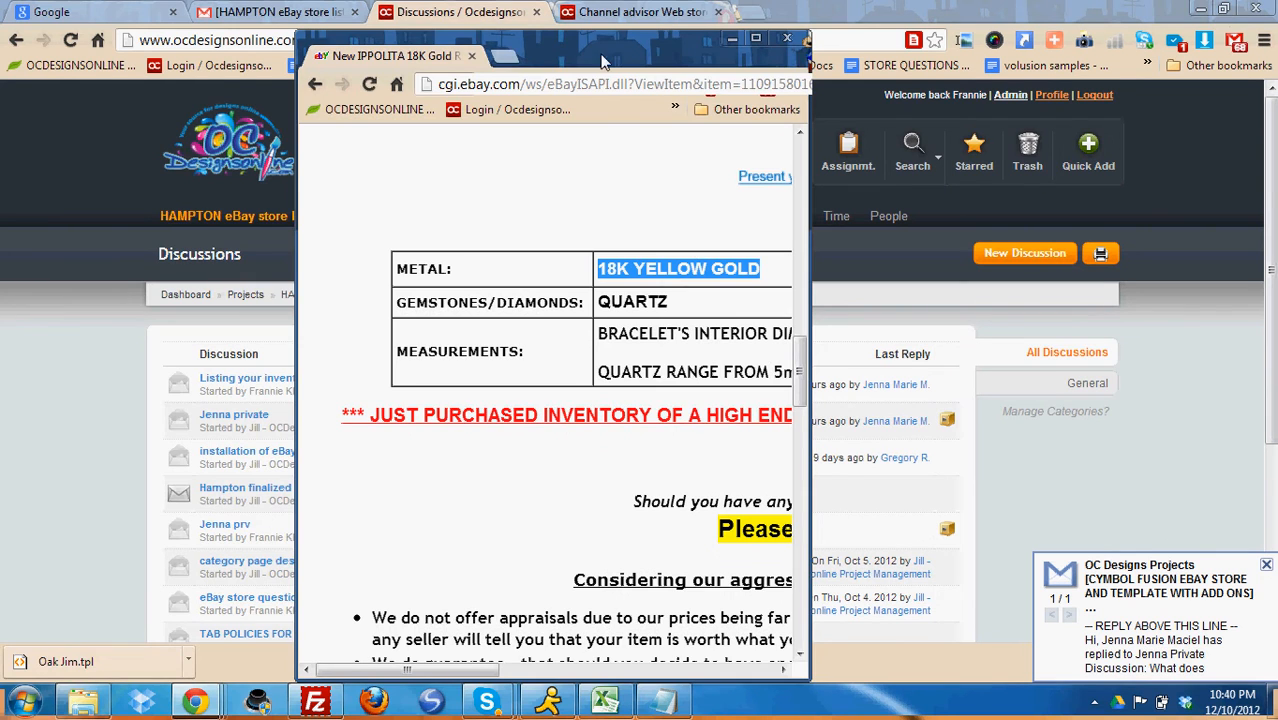
Bring both detached windows to the front, widen the eBay listing window and place the Web TagBot window beside it without overlap
left_click_drag(612, 48, 334, 47)
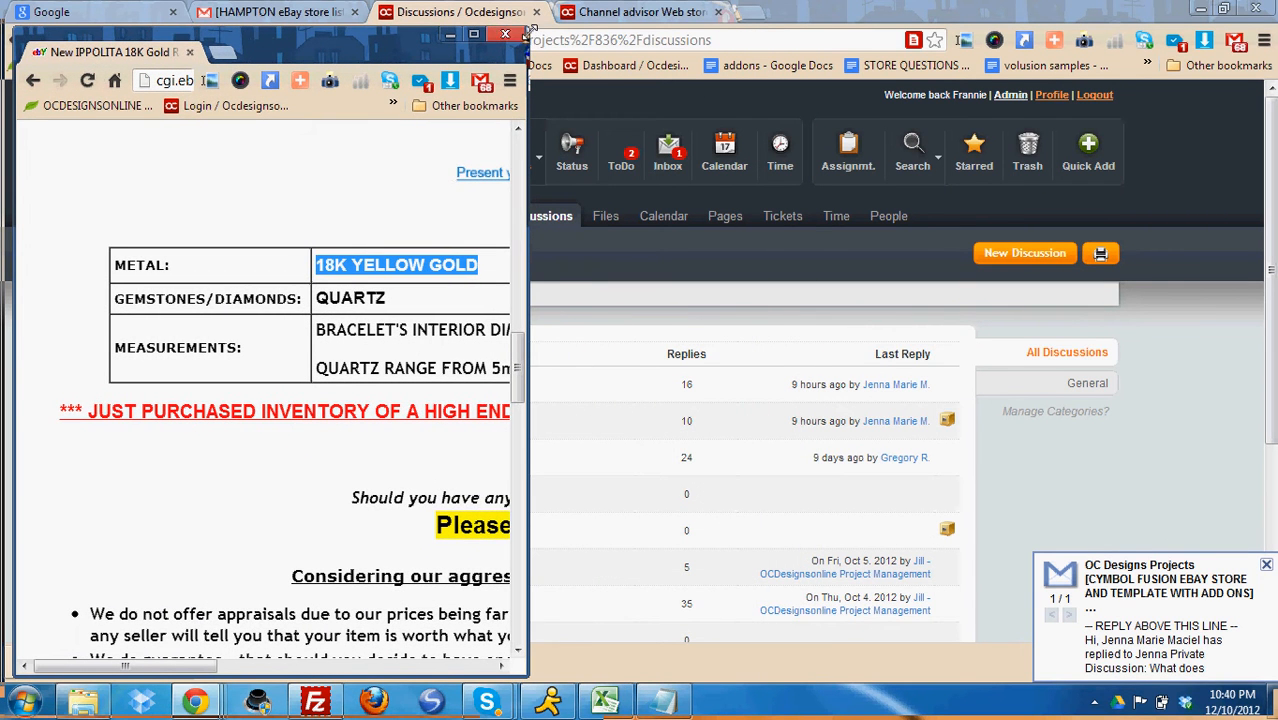
left_click_drag(530, 40, 608, 38)
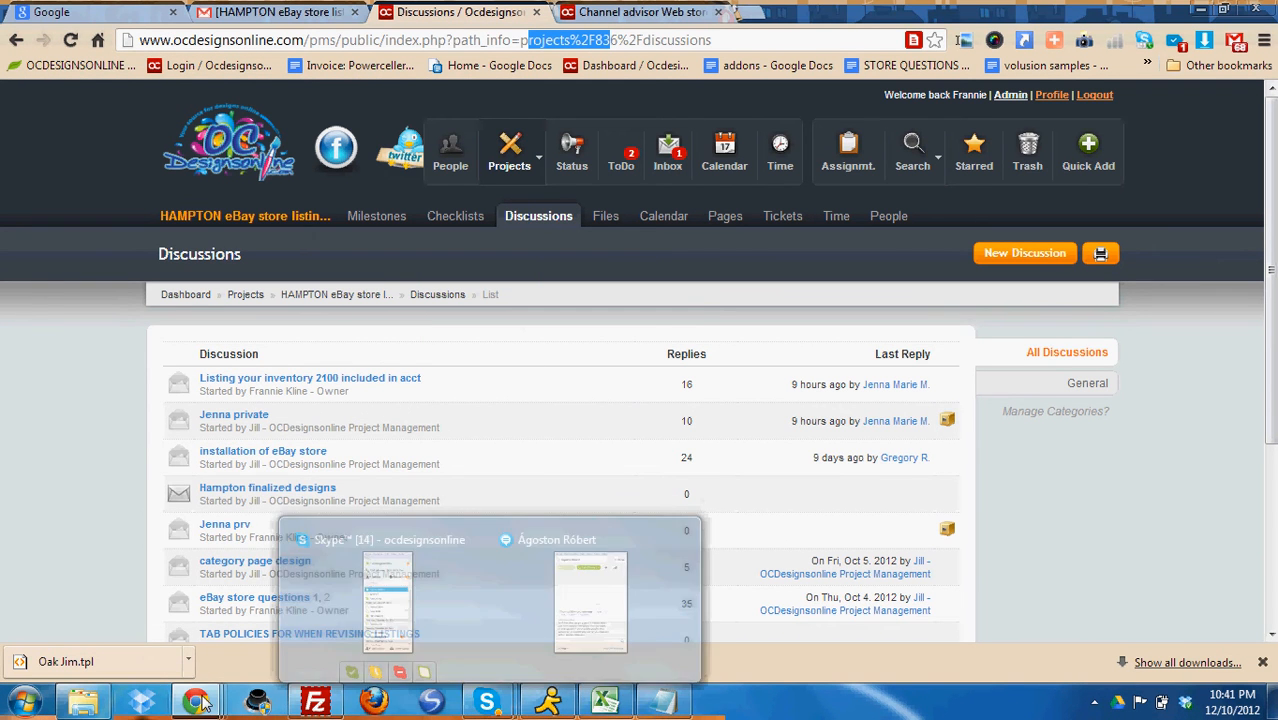
mouse_move(198, 704)
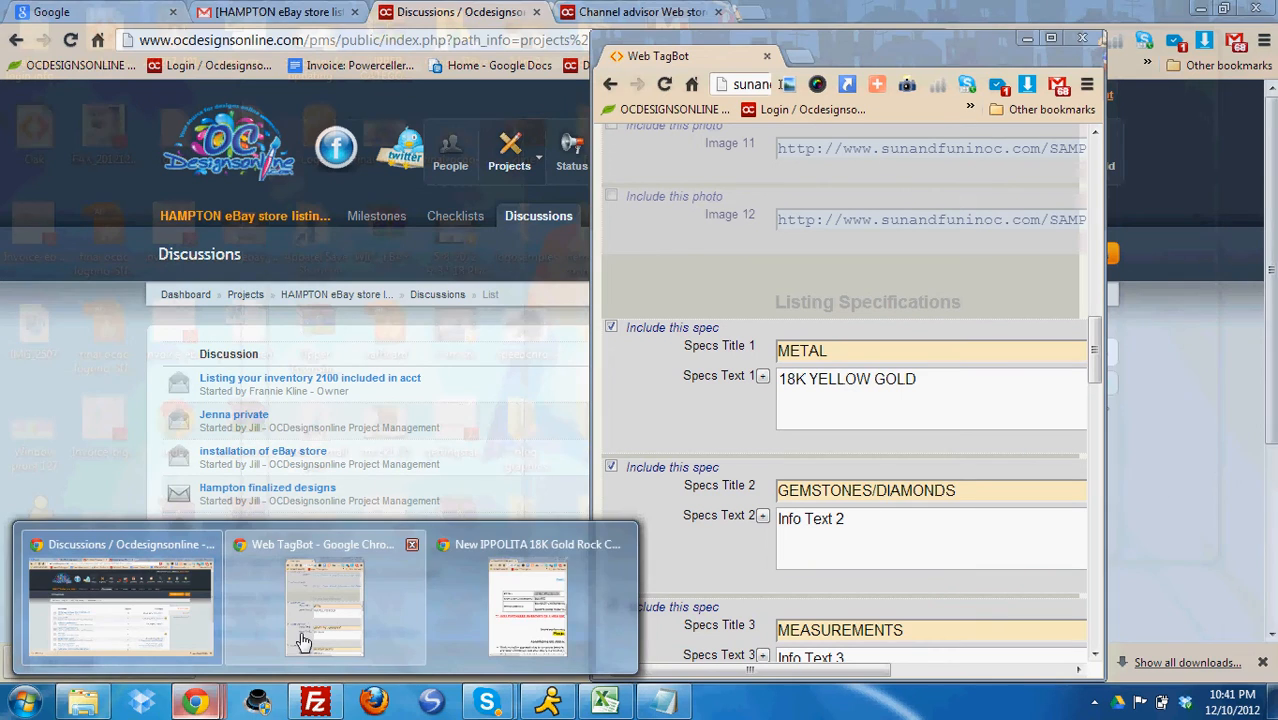
left_click(305, 630)
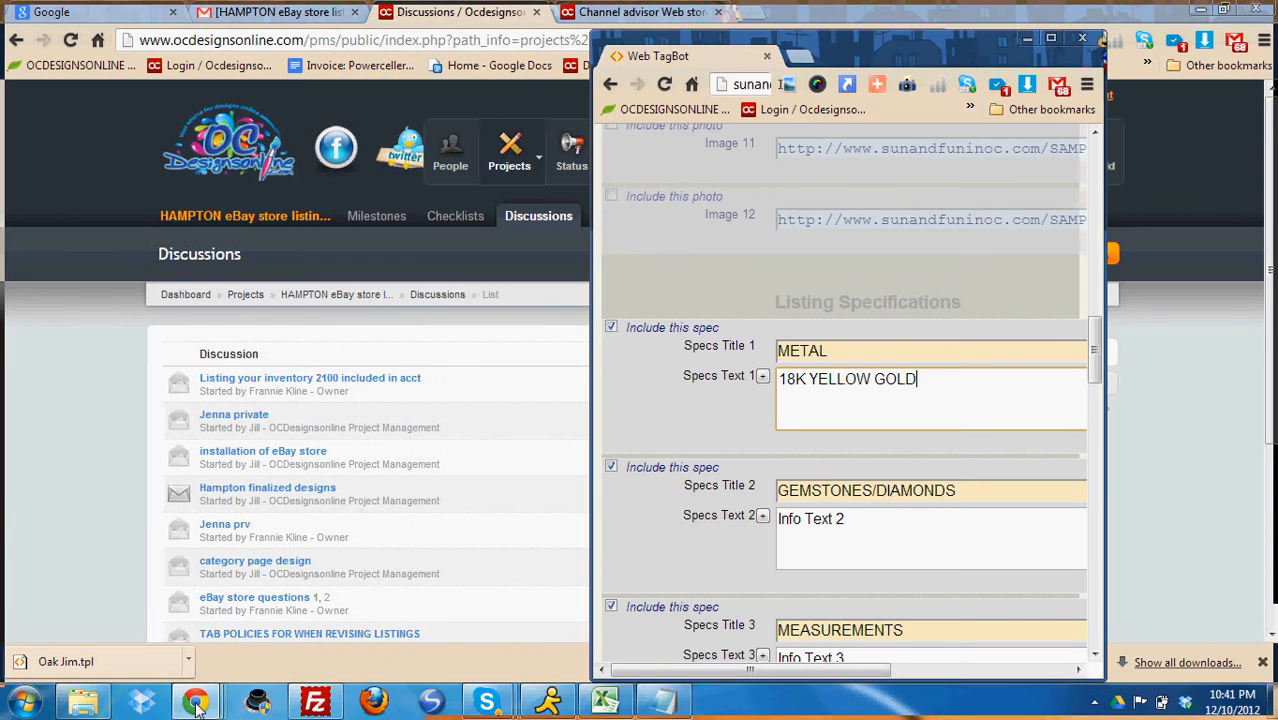
mouse_move(196, 703)
left_click(491, 592)
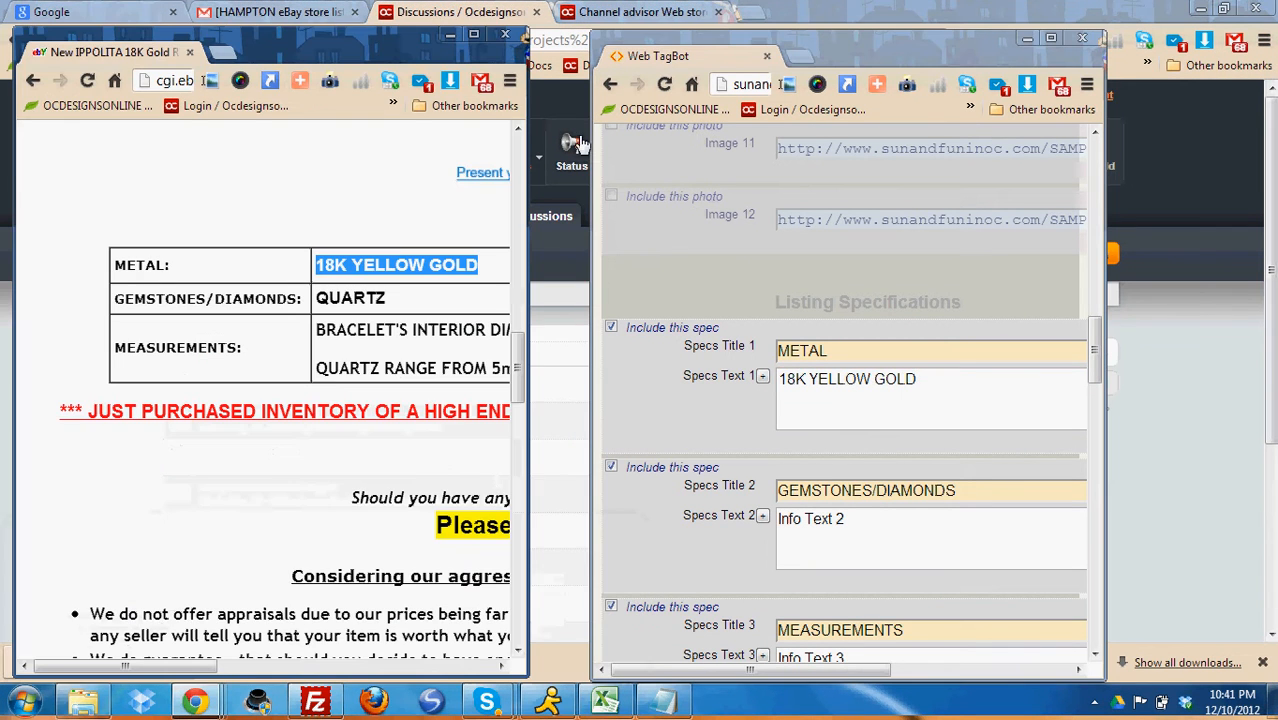
left_click_drag(524, 72, 622, 82)
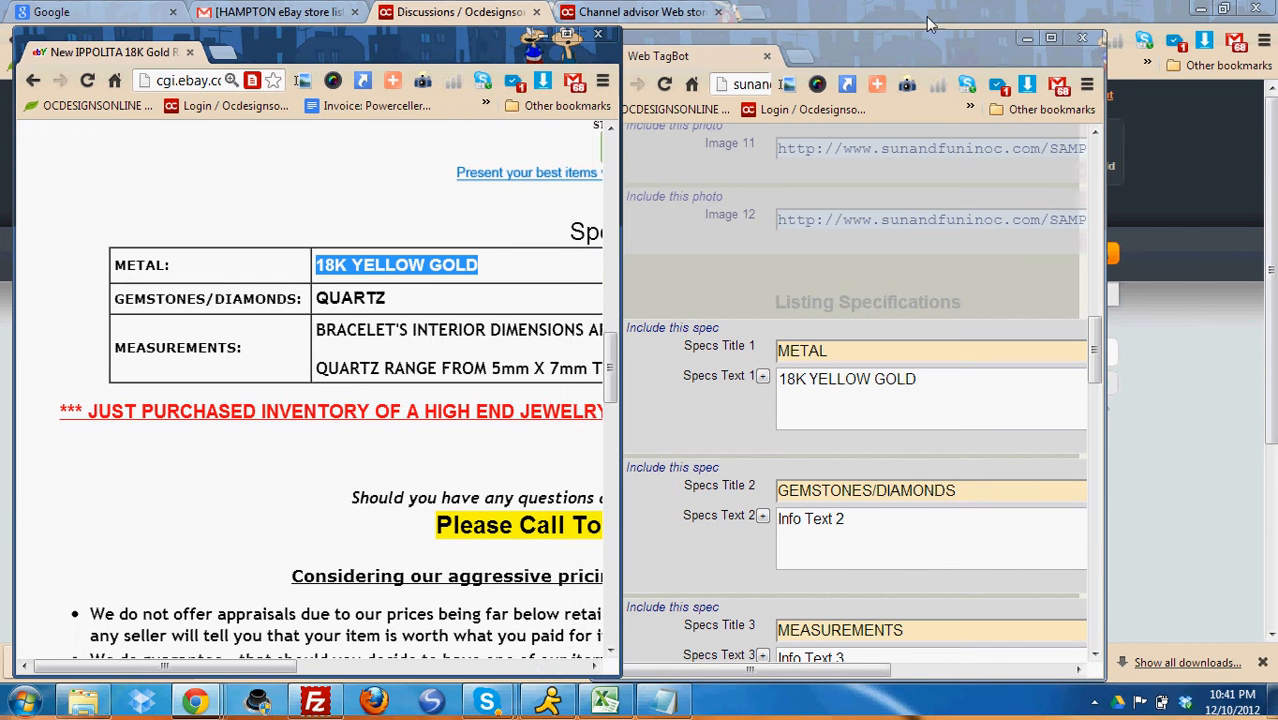
left_click_drag(926, 42, 1019, 38)
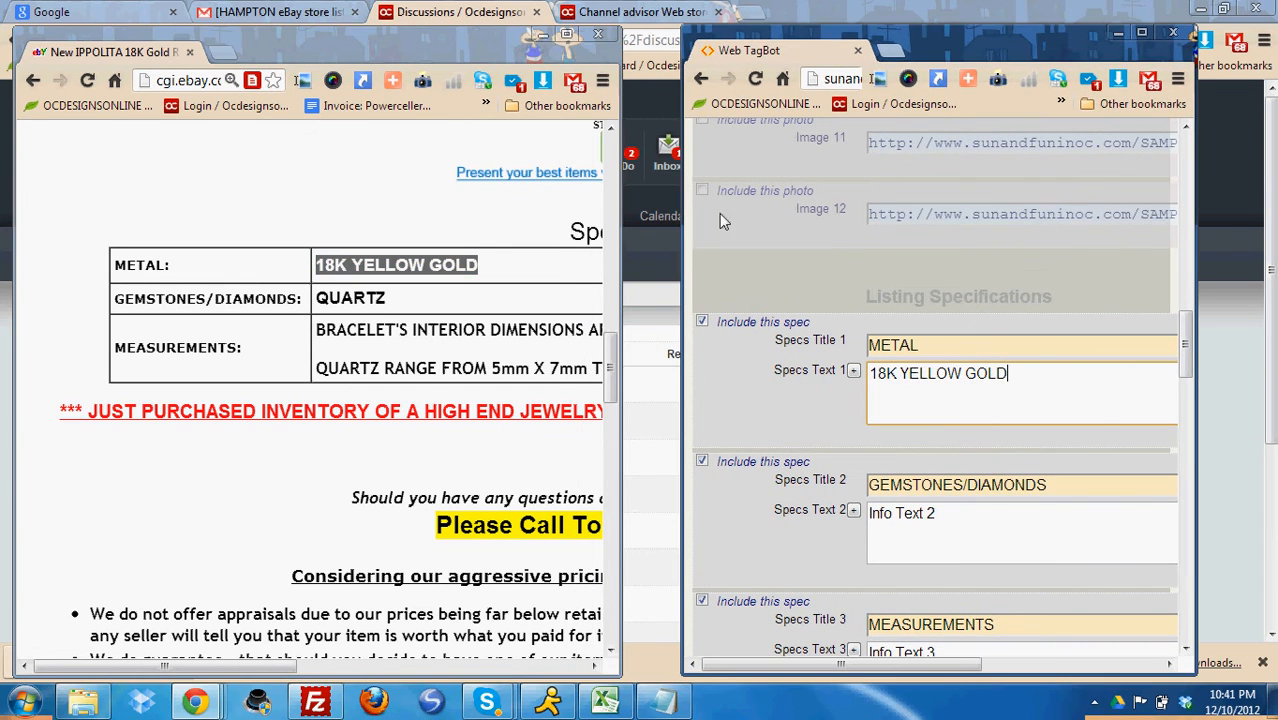
Copy the GEMSTONES/DIAMONDS value "QUARTZ" from the eBay listing and replace the placeholder Specs Text 2 in Web TagBot with it
double_click(367, 294)
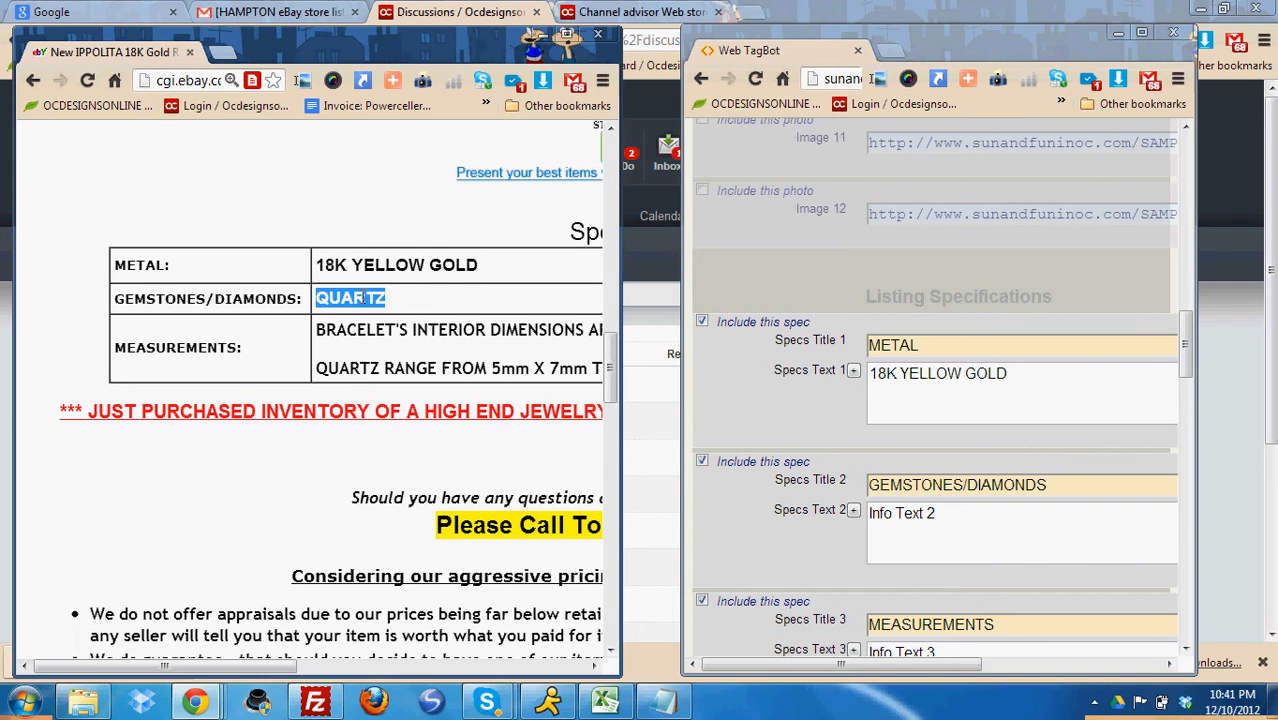
right_click(360, 297)
left_click(387, 311)
triple_click(929, 518)
right_click(929, 518)
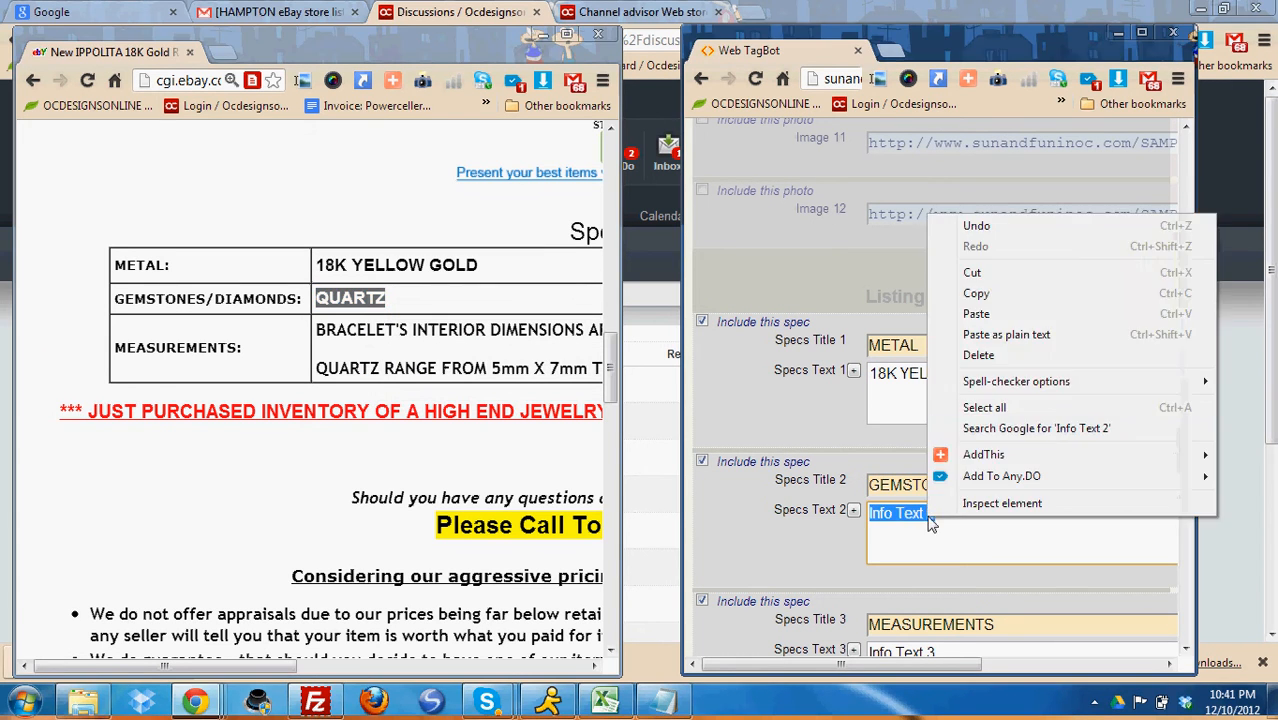
left_click(1030, 336)
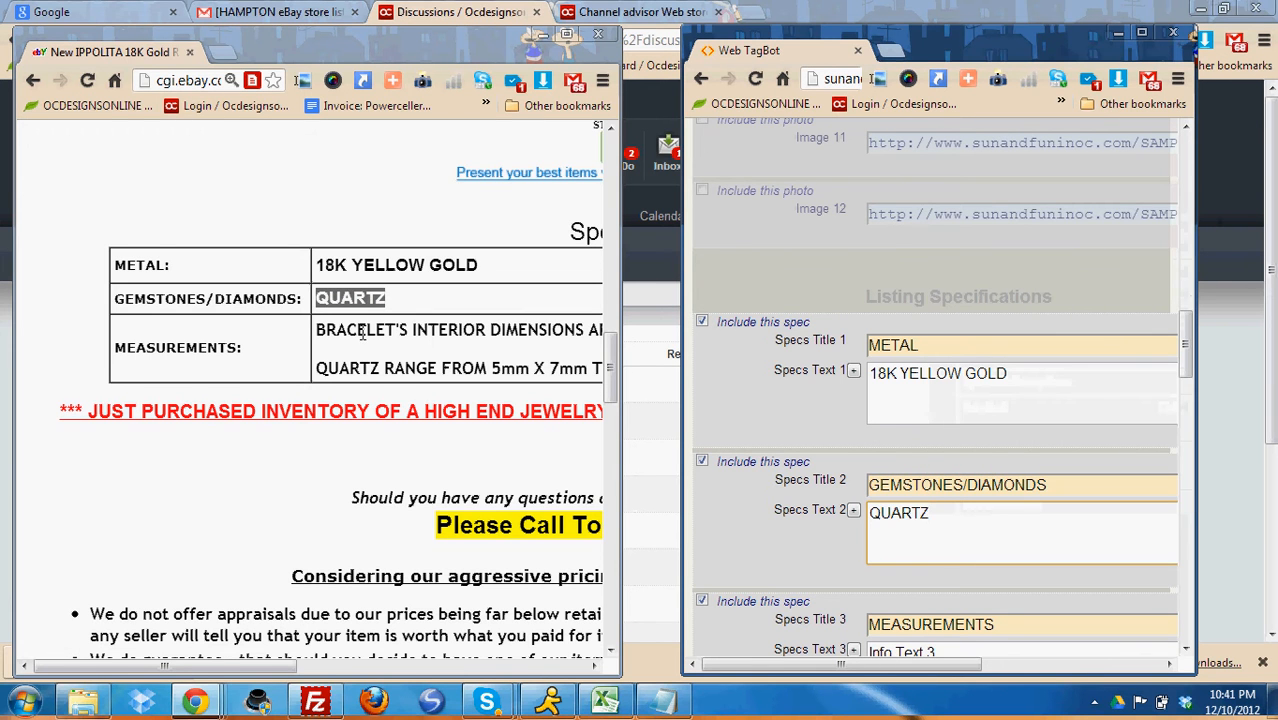
Copy both lines of the MEASUREMENTS value from the eBay listing and replace the placeholder Specs Text 3 in Web TagBot with them
scroll(722, 542, "down", 3)
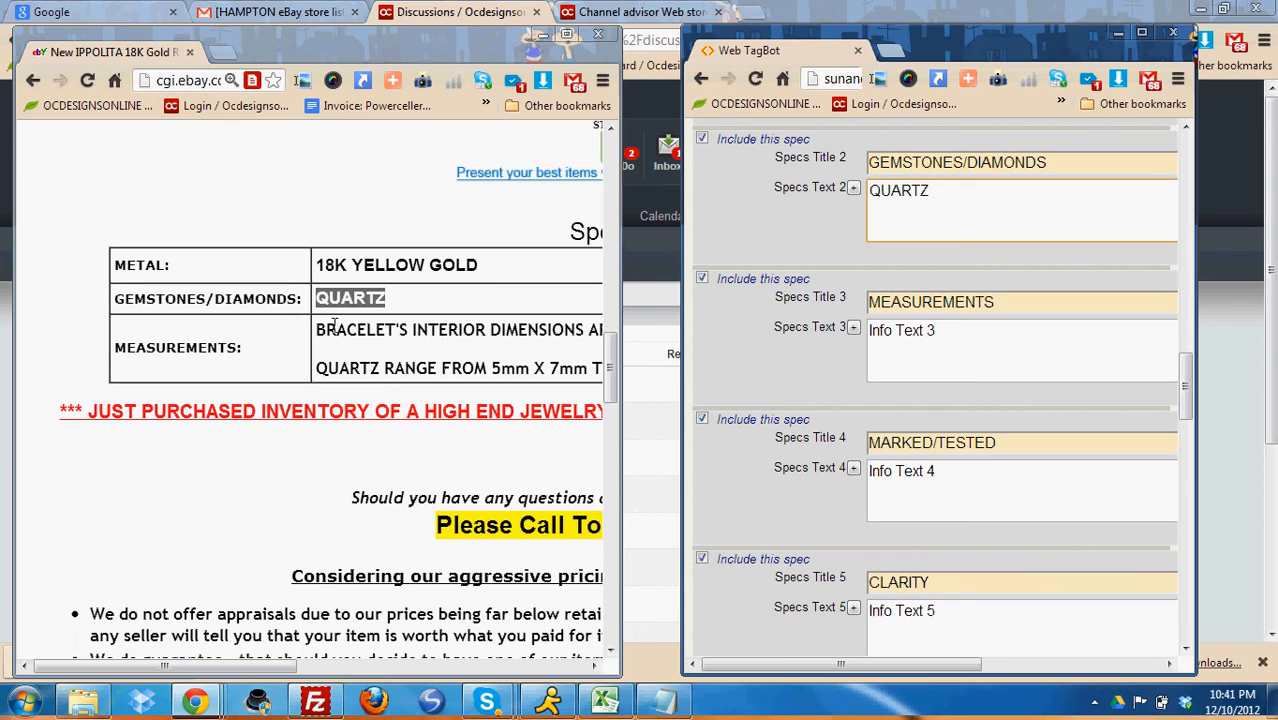
left_click_drag(320, 331, 472, 368)
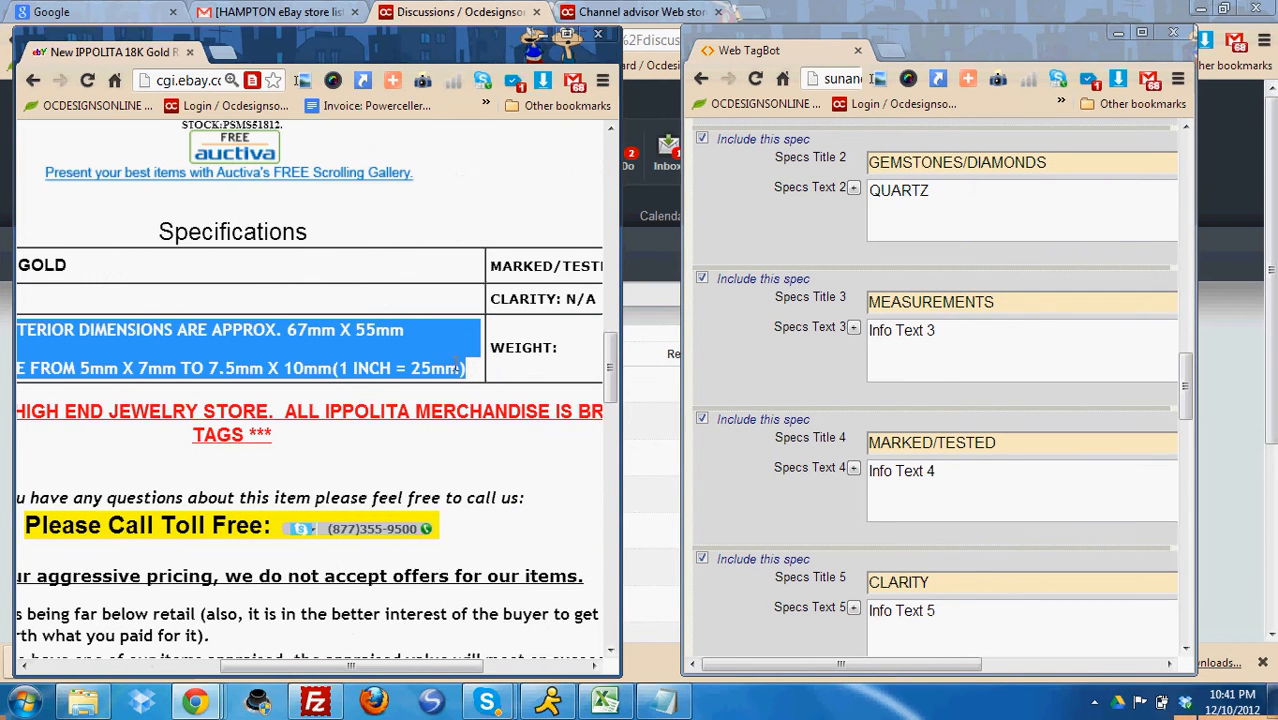
right_click(424, 354)
left_click(455, 368)
left_click_drag(952, 332, 789, 328)
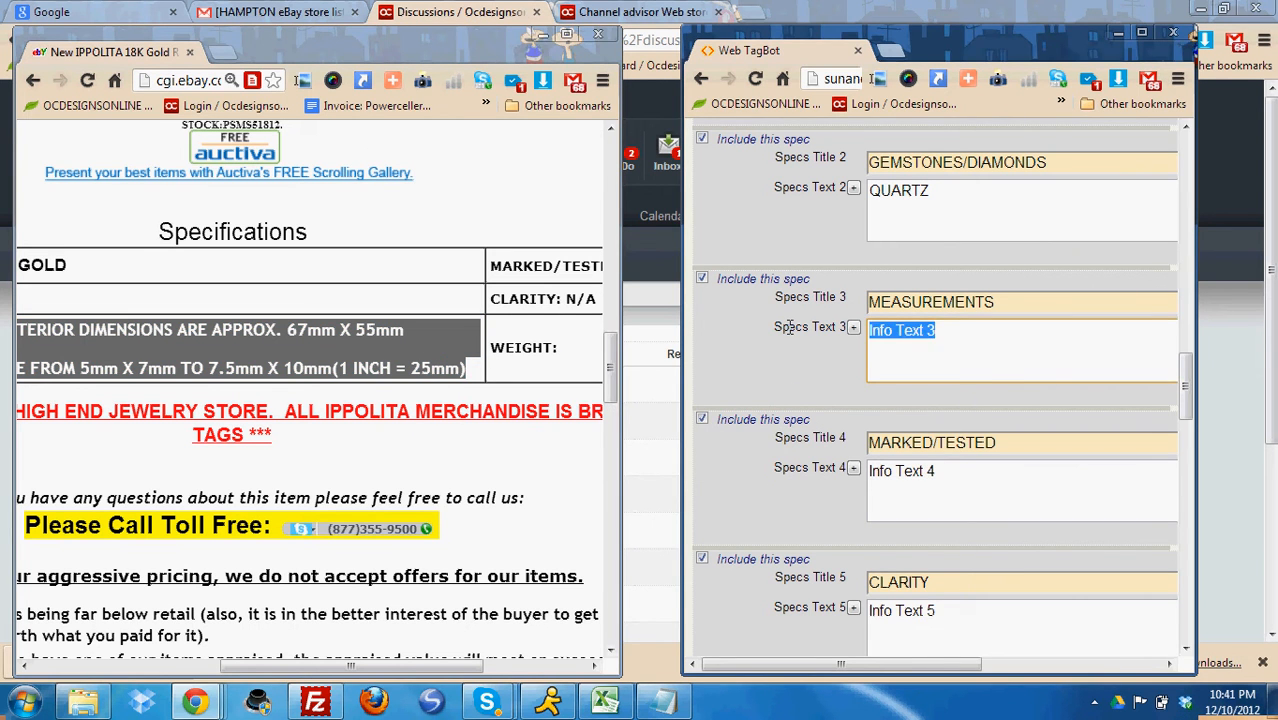
key("ctrl+v")
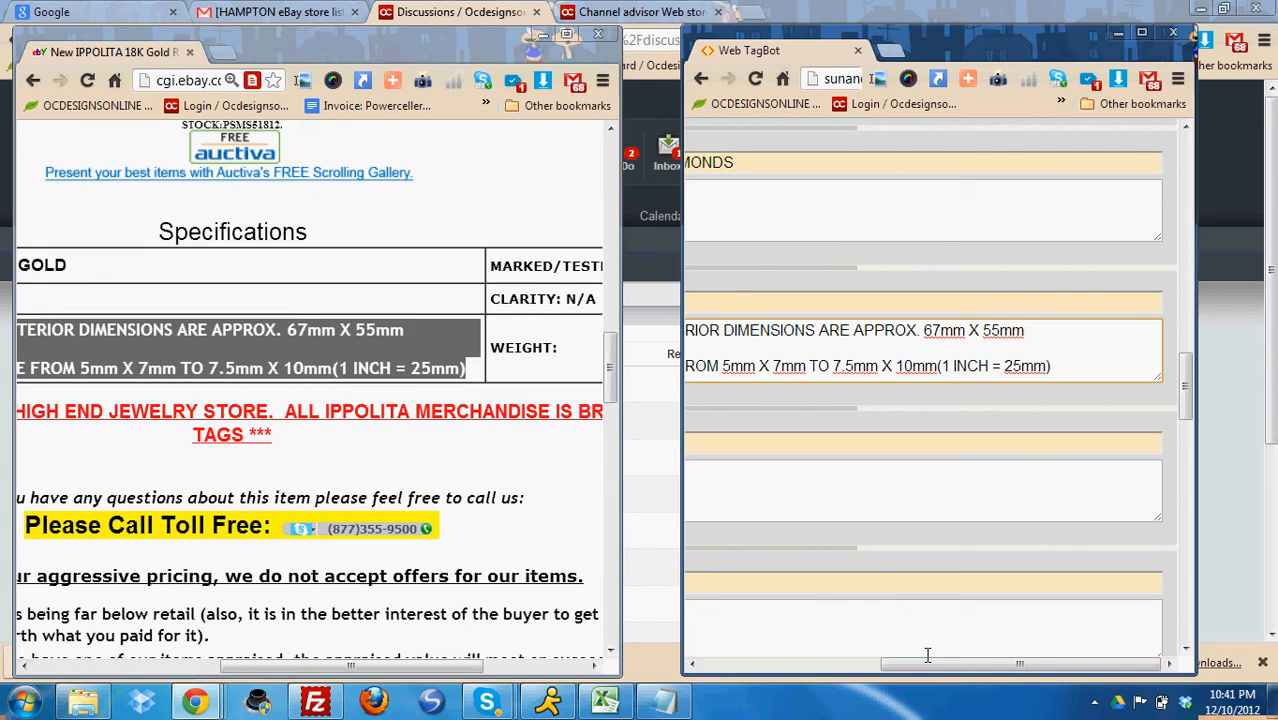
Insert "<br><br>" on the blank line between the two measurement lines in Specs Text 3
left_click_drag(927, 660, 761, 685)
left_click(865, 345)
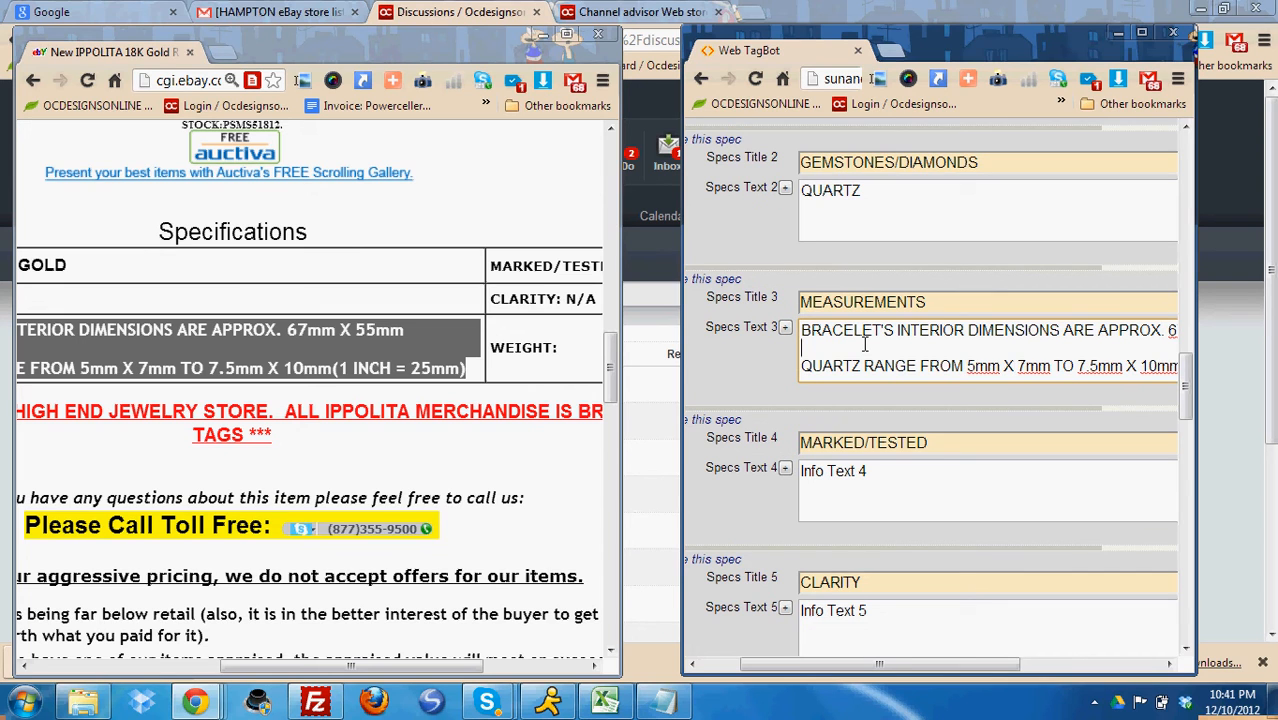
type("<br><br>")
key("BackSpace")
key("BackSpace")
key("BackSpace")
key("BackSpace")
type("<br>")
Copy the MARKED/TESTED value "IPPOLITA, 18K" from the eBay listing and replace the placeholder Specs Text 4 with it
left_click(157, 357)
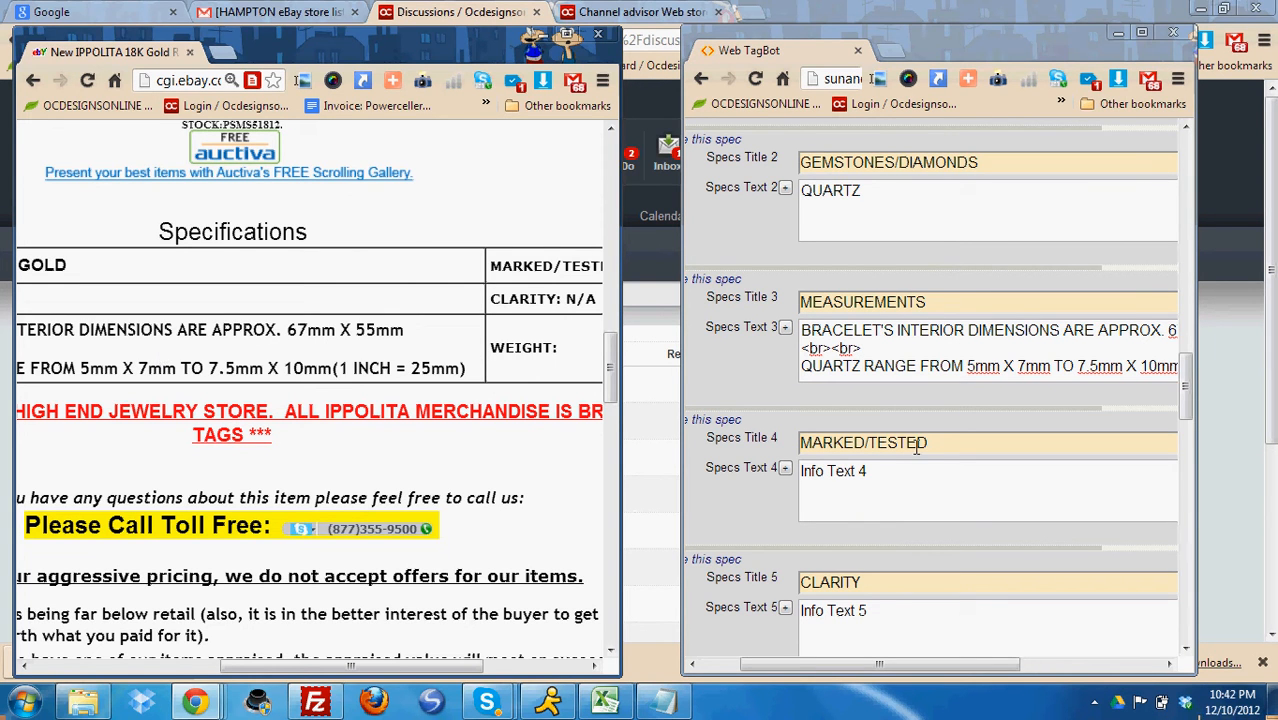
scroll(551, 294, "right", 3)
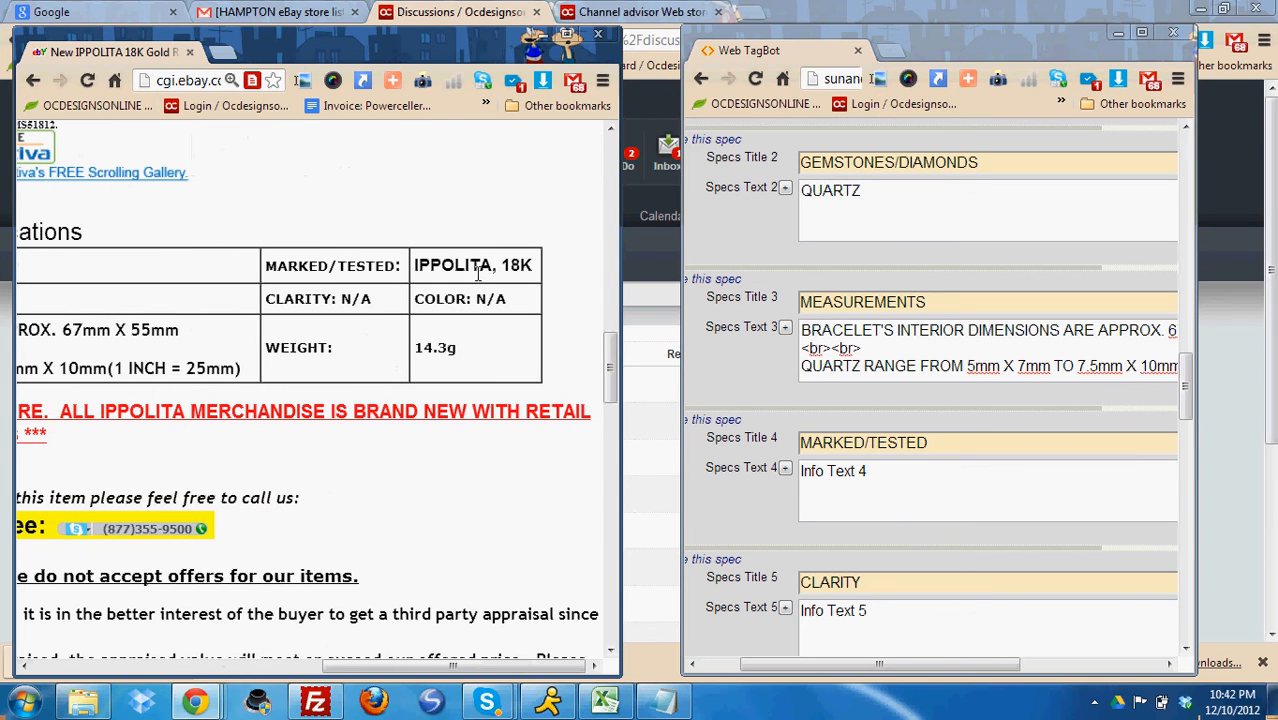
left_click_drag(412, 264, 535, 267)
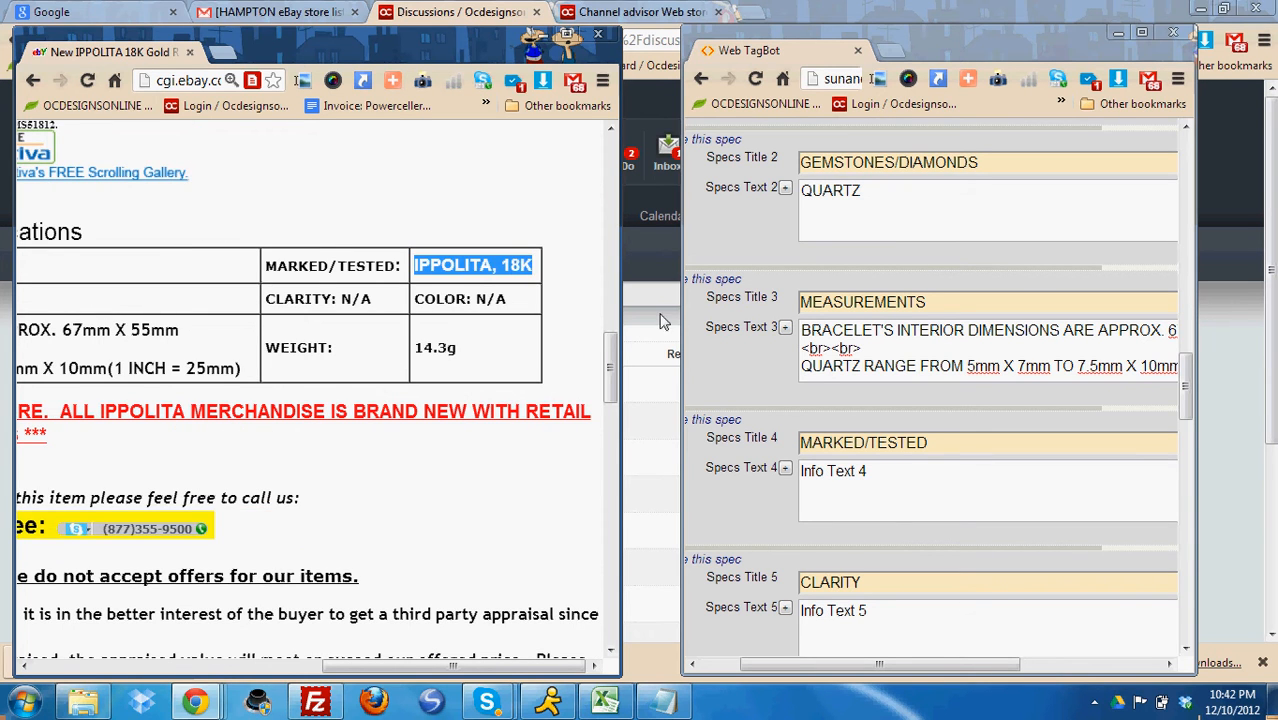
left_click(958, 475)
key("ctrl+v")
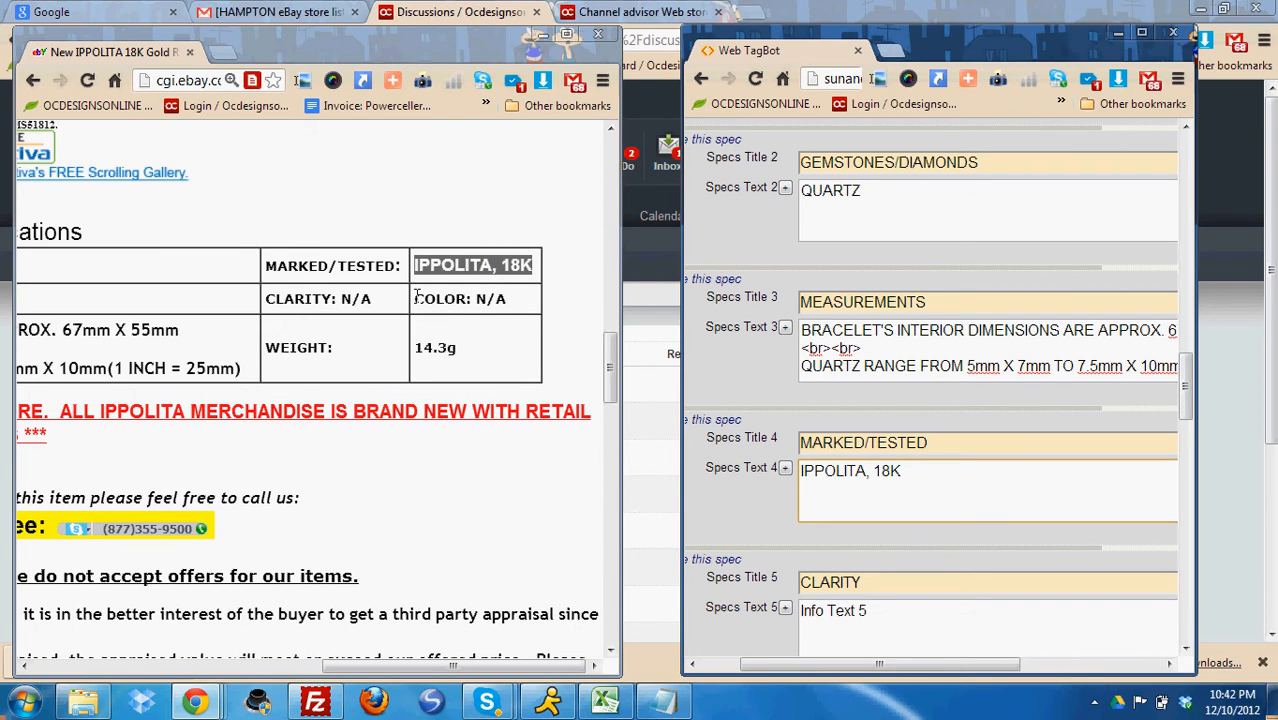
Copy "COLOR: N/A" from the eBay listing over the placeholder Specs Text 5 under CLARITY and trim it to "N/A"
left_click_drag(413, 298, 532, 297)
key("ctrl+c")
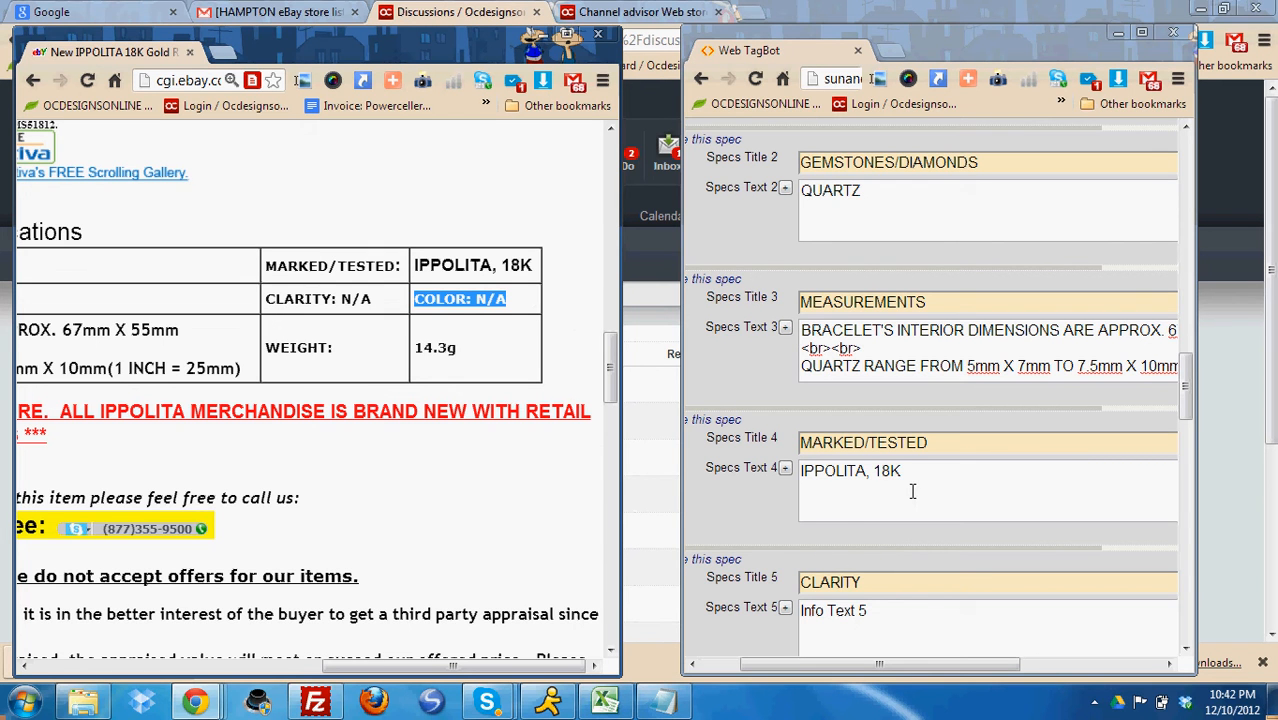
scroll(912, 491, "down", 2)
scroll(912, 495, "up", 1)
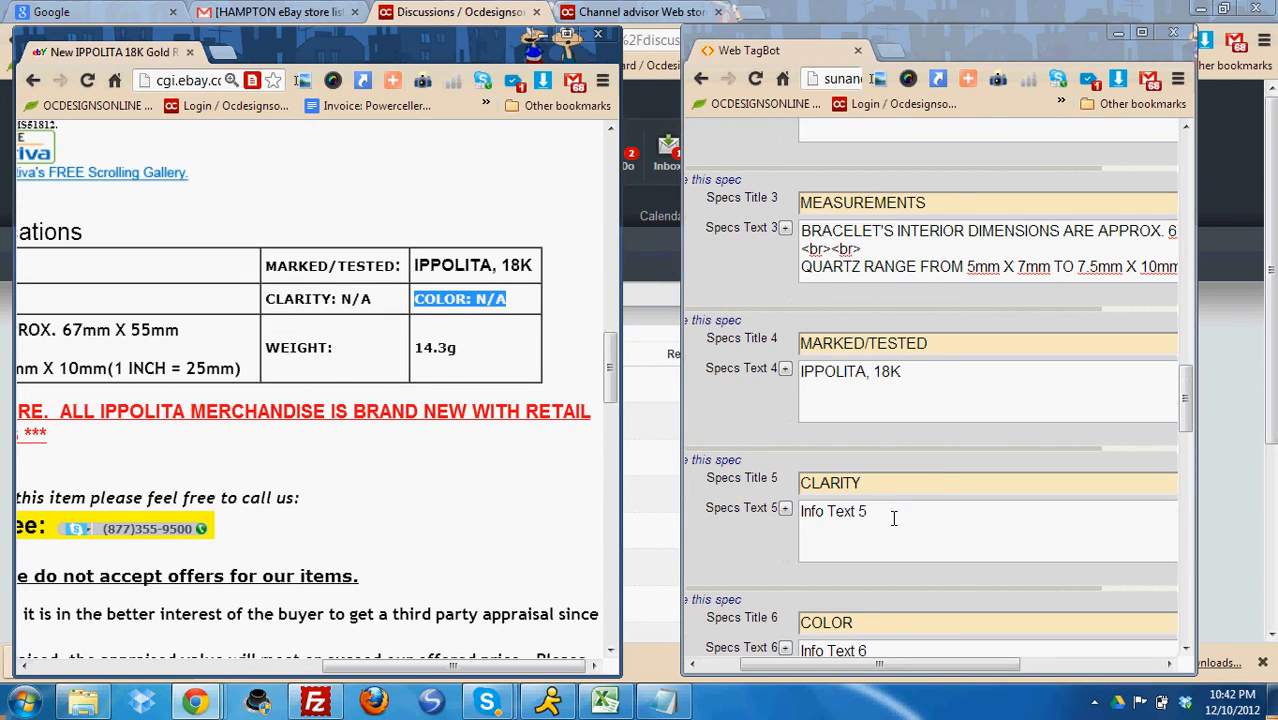
key("ctrl+minus")
double_click(866, 378)
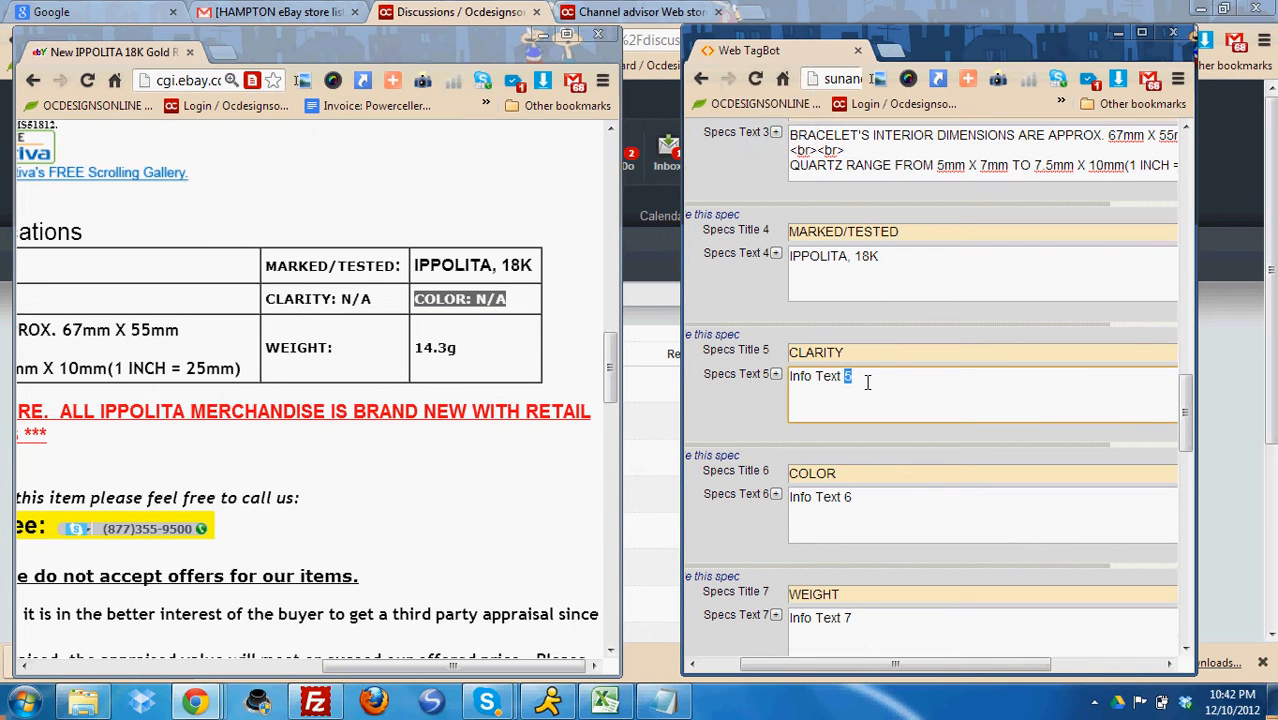
key("ctrl+a")
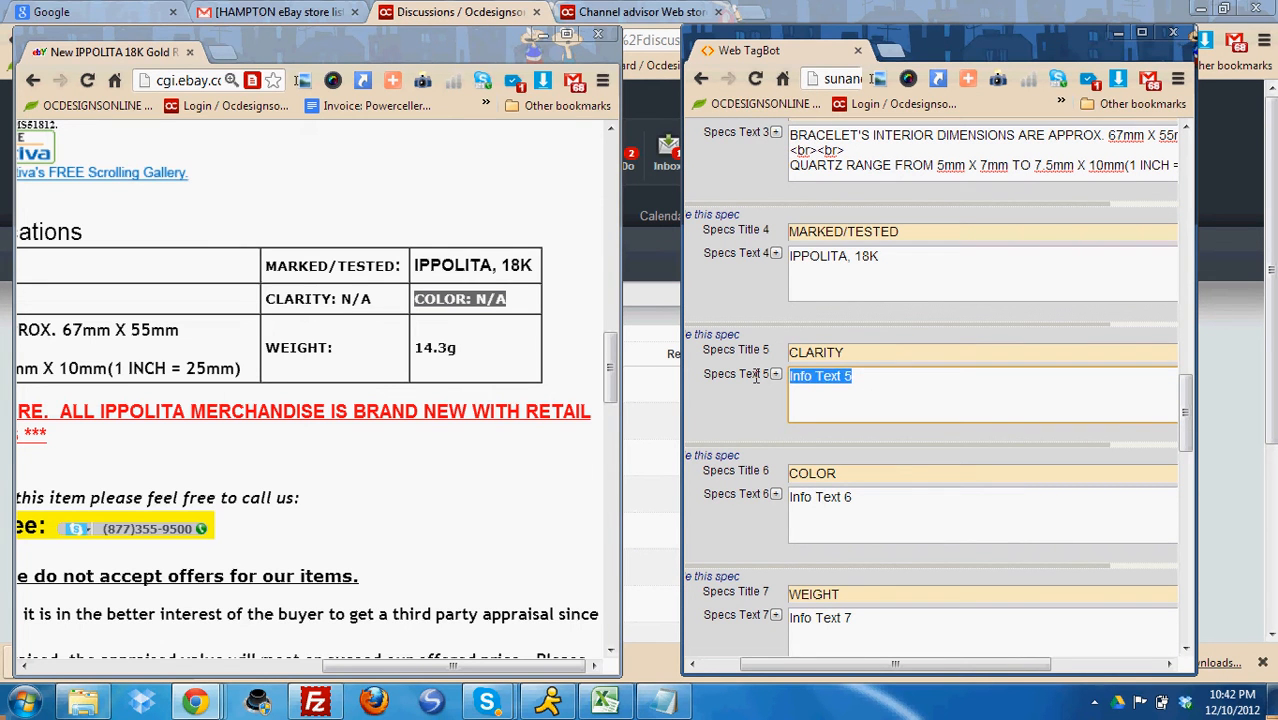
key("ctrl+v")
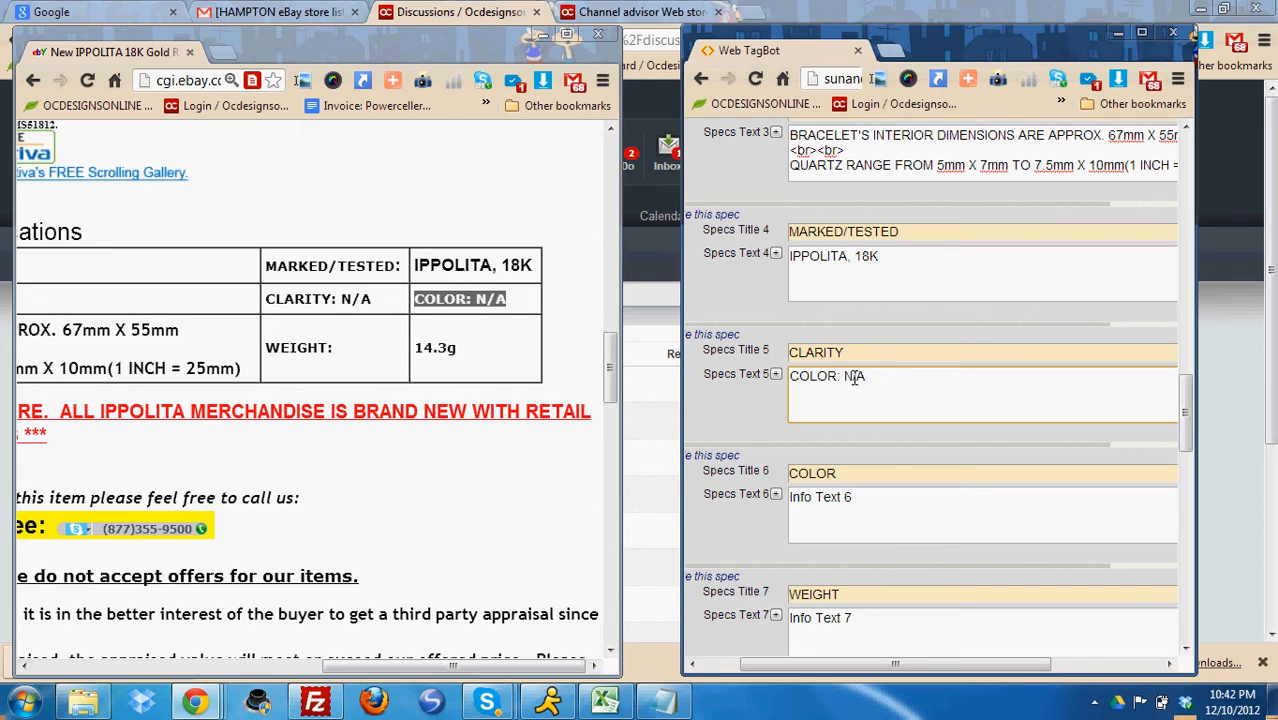
left_click_drag(844, 375, 644, 366)
key("BackSpace")
Replace the placeholder Specs Text 6 under COLOR with "N/A" and Specs Text 7 under WEIGHT with "14.3G"
left_click_drag(918, 497, 715, 513)
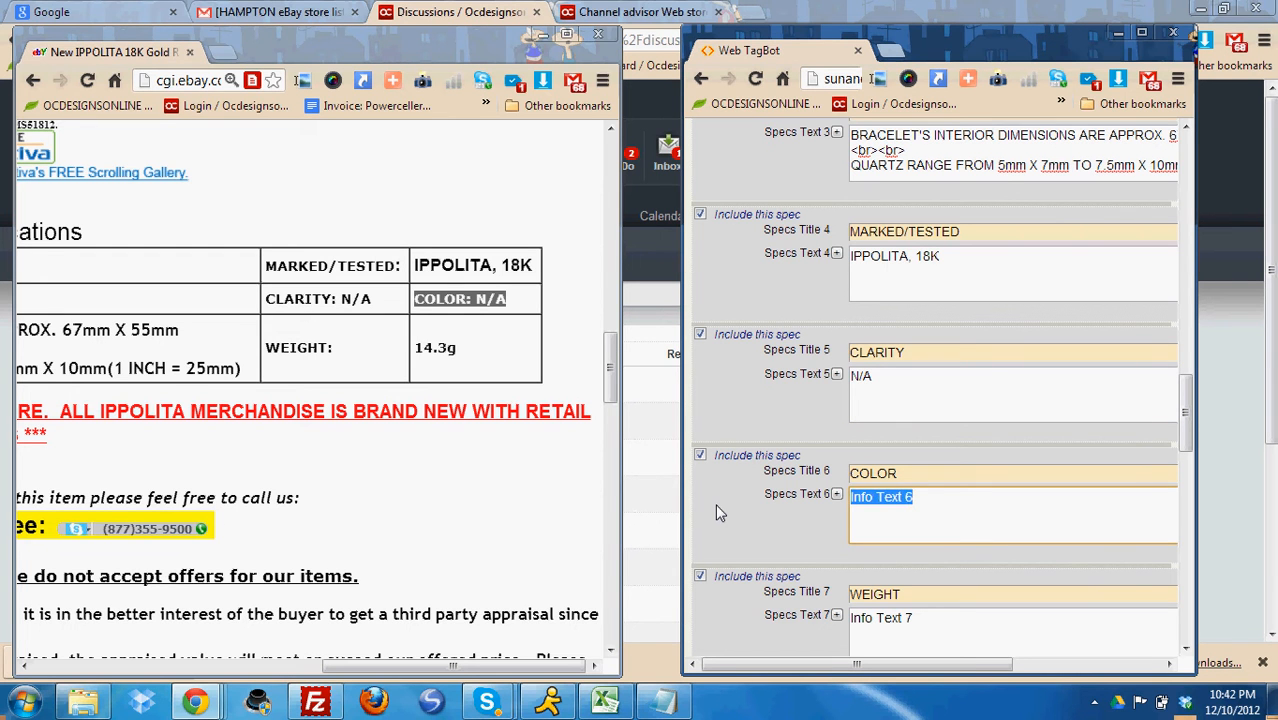
type("N/A")
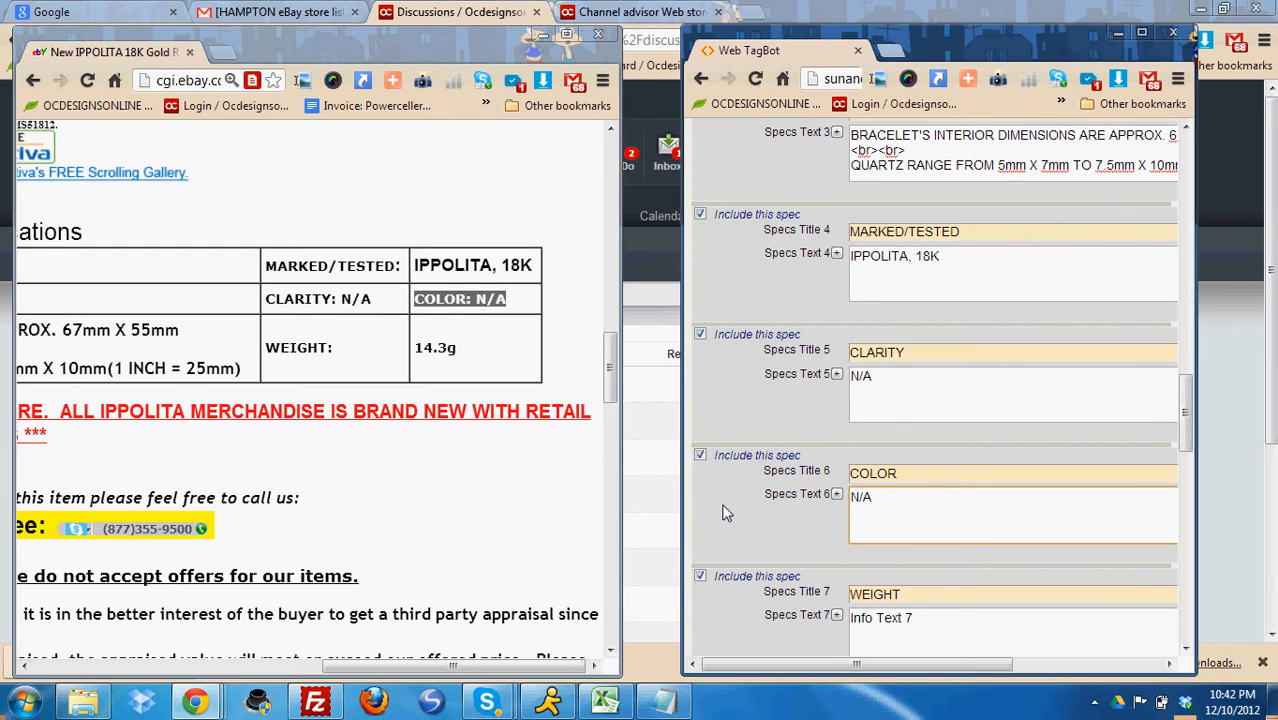
scroll(879, 508, "down", 2)
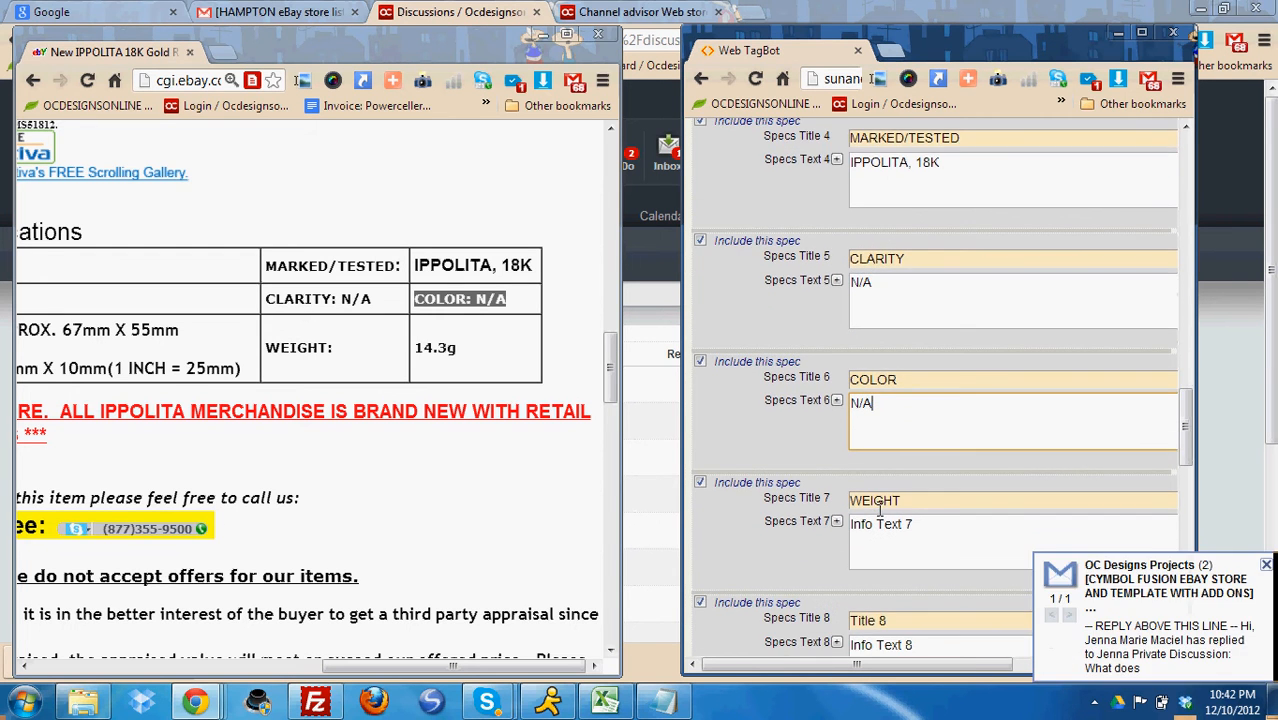
left_click(930, 525)
left_click_drag(931, 525, 826, 515)
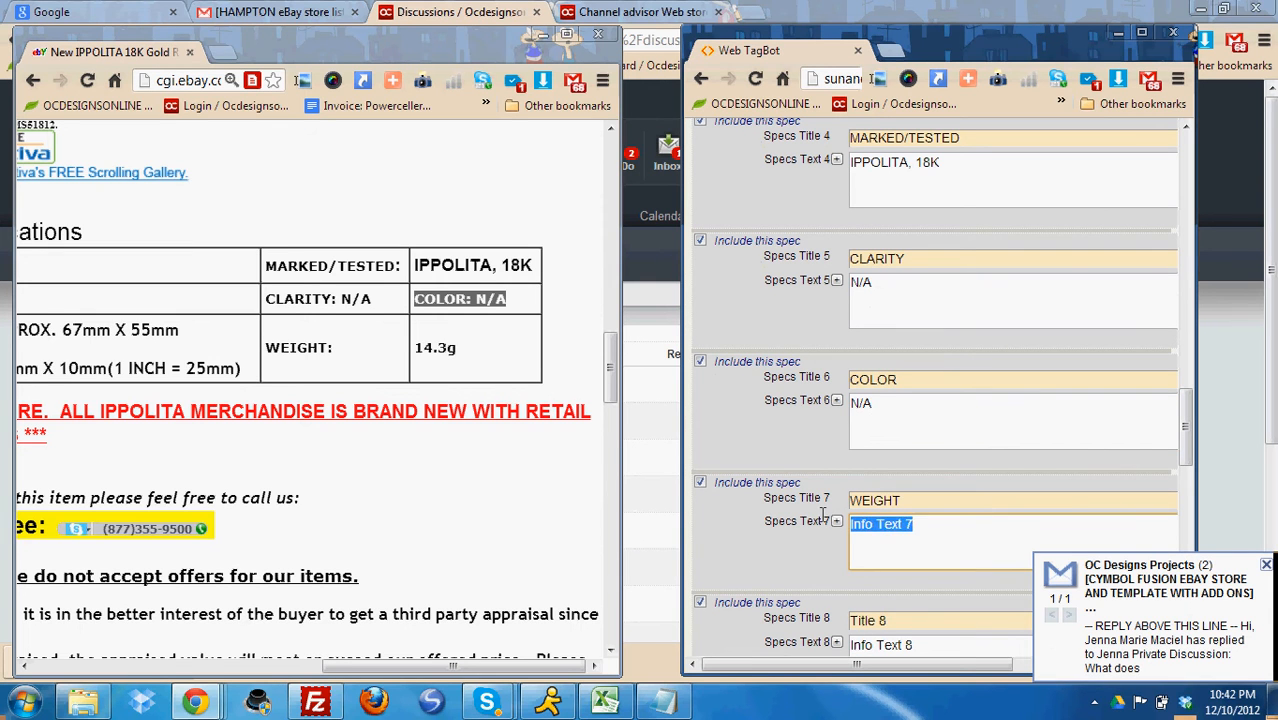
type("14.3G")
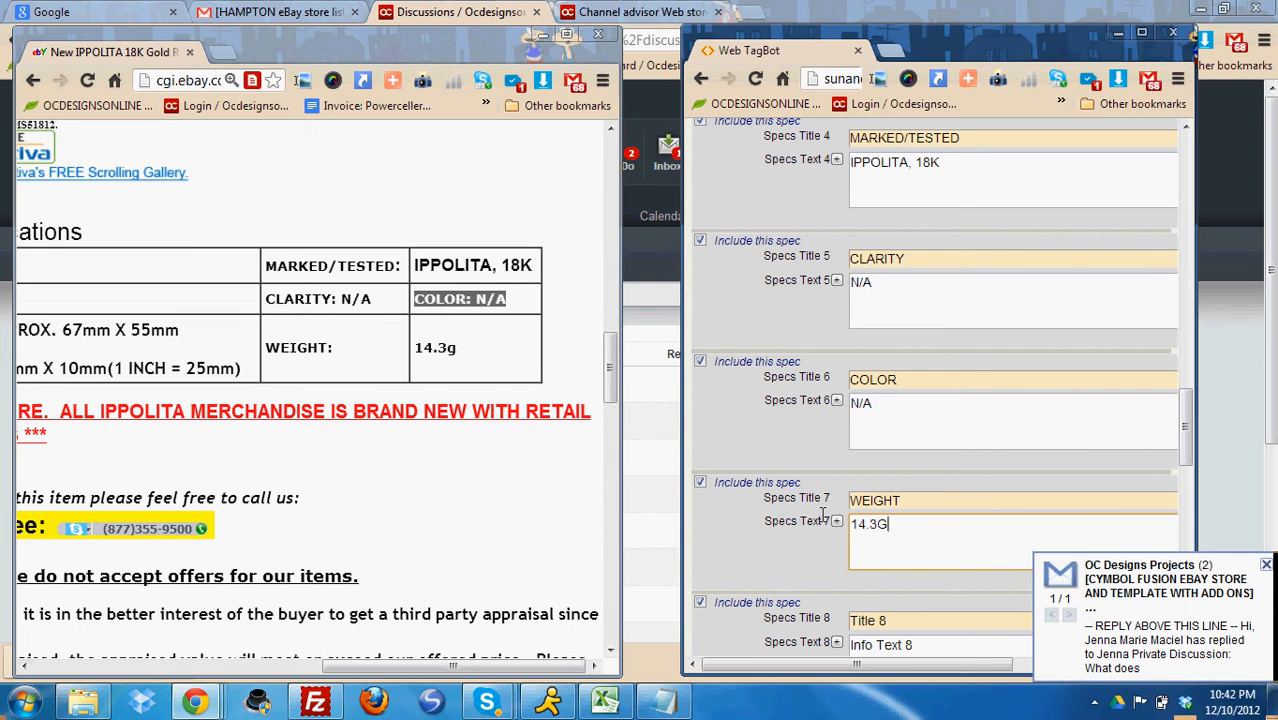
Exclude specs 8 and 9 from the Web TagBot listing, and switch spec 10 off and back on
scroll(800, 460, "down", 2)
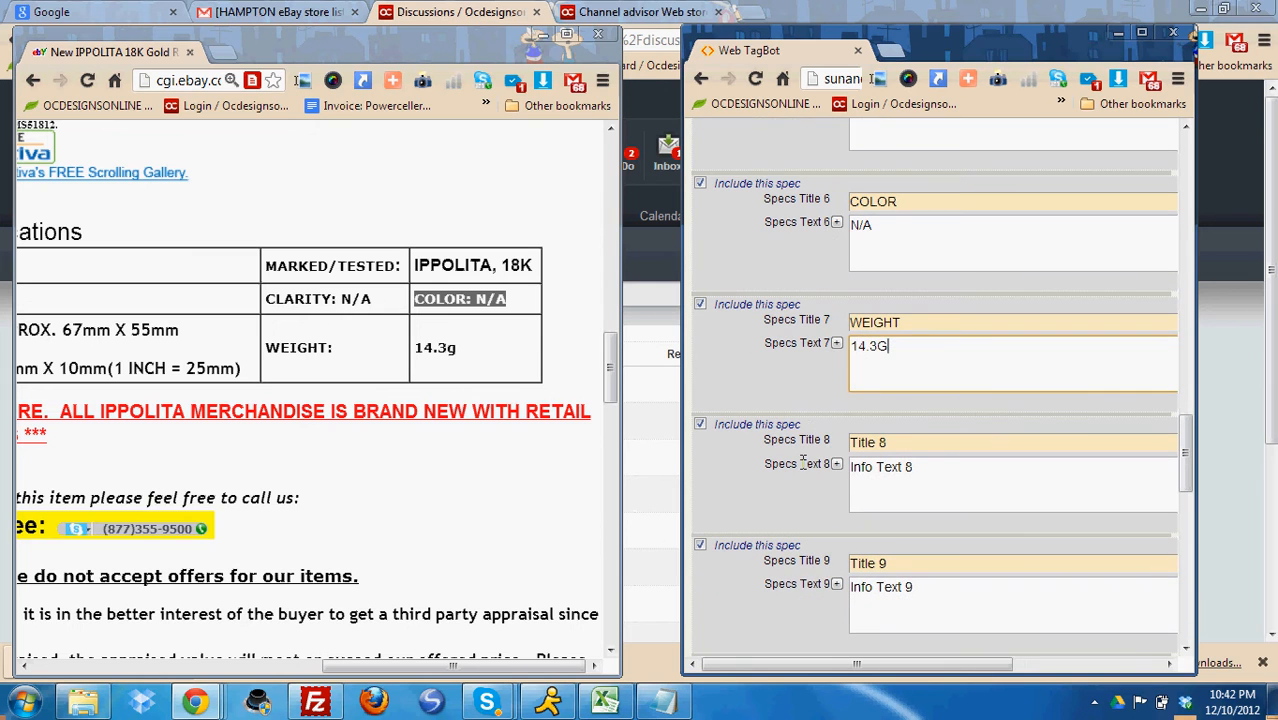
key("Home")
left_click_drag(347, 666, 60, 678)
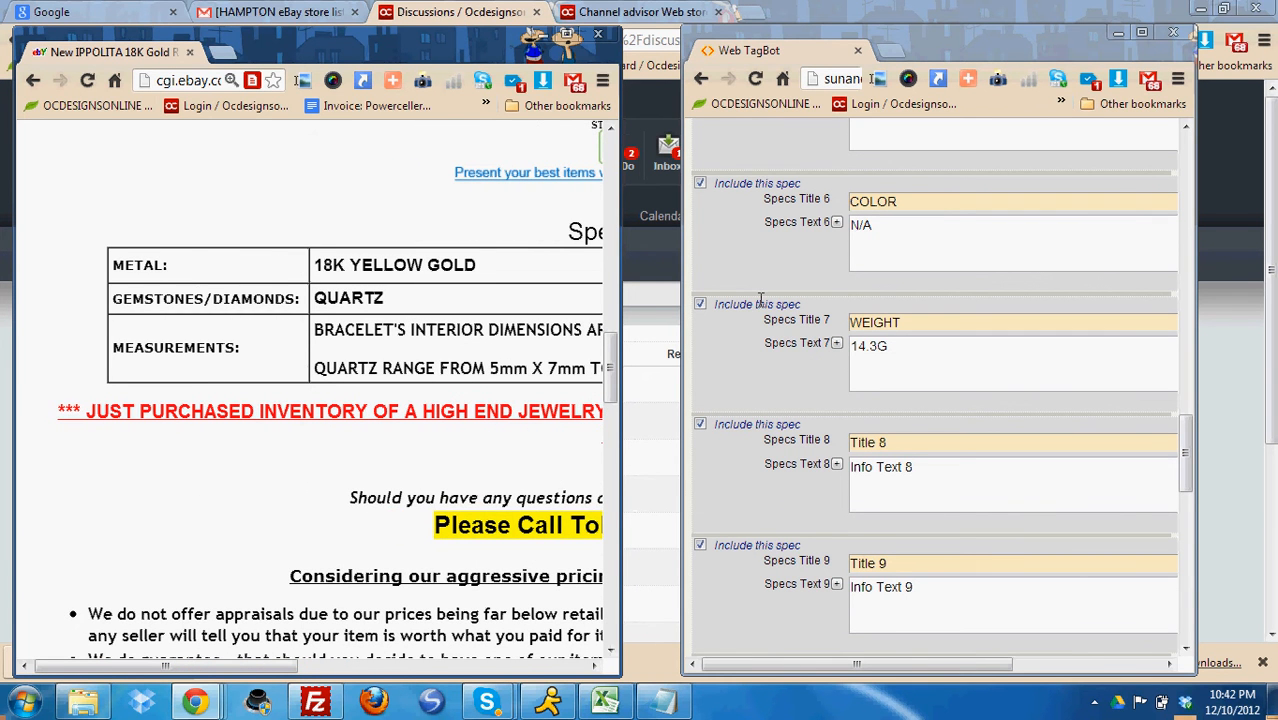
left_click(702, 423)
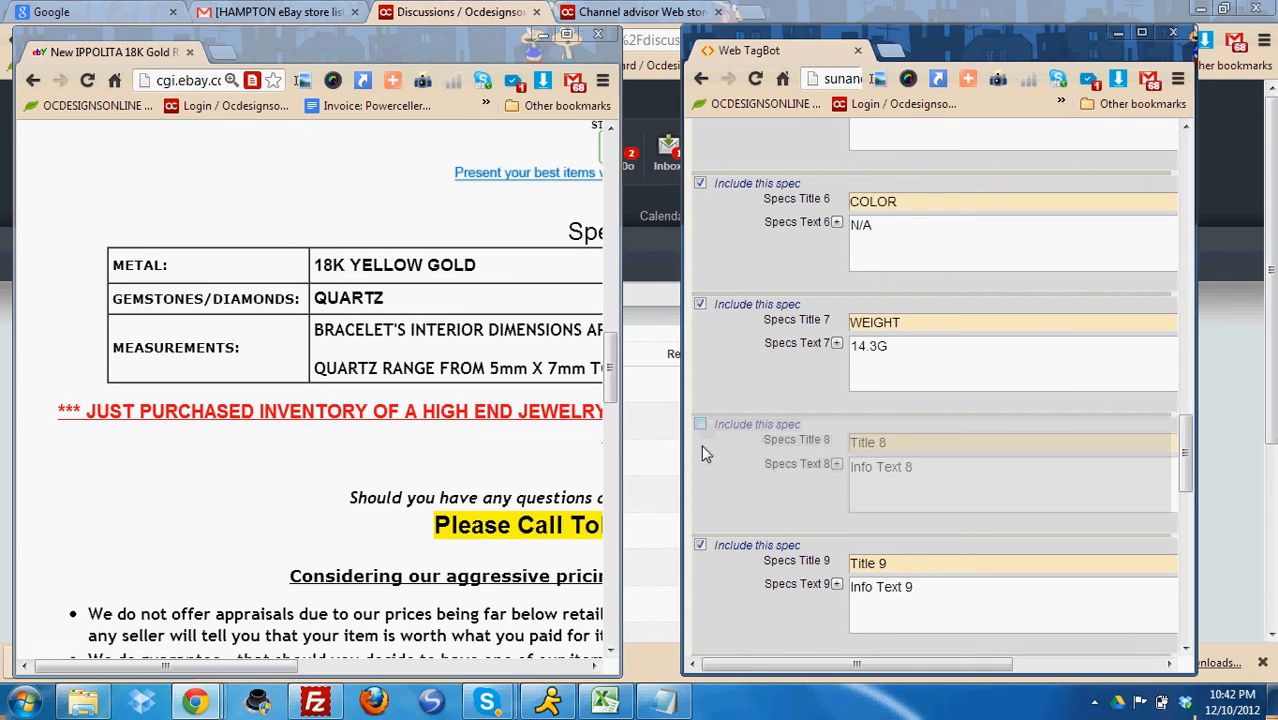
left_click(700, 546)
scroll(700, 546, "down", 3)
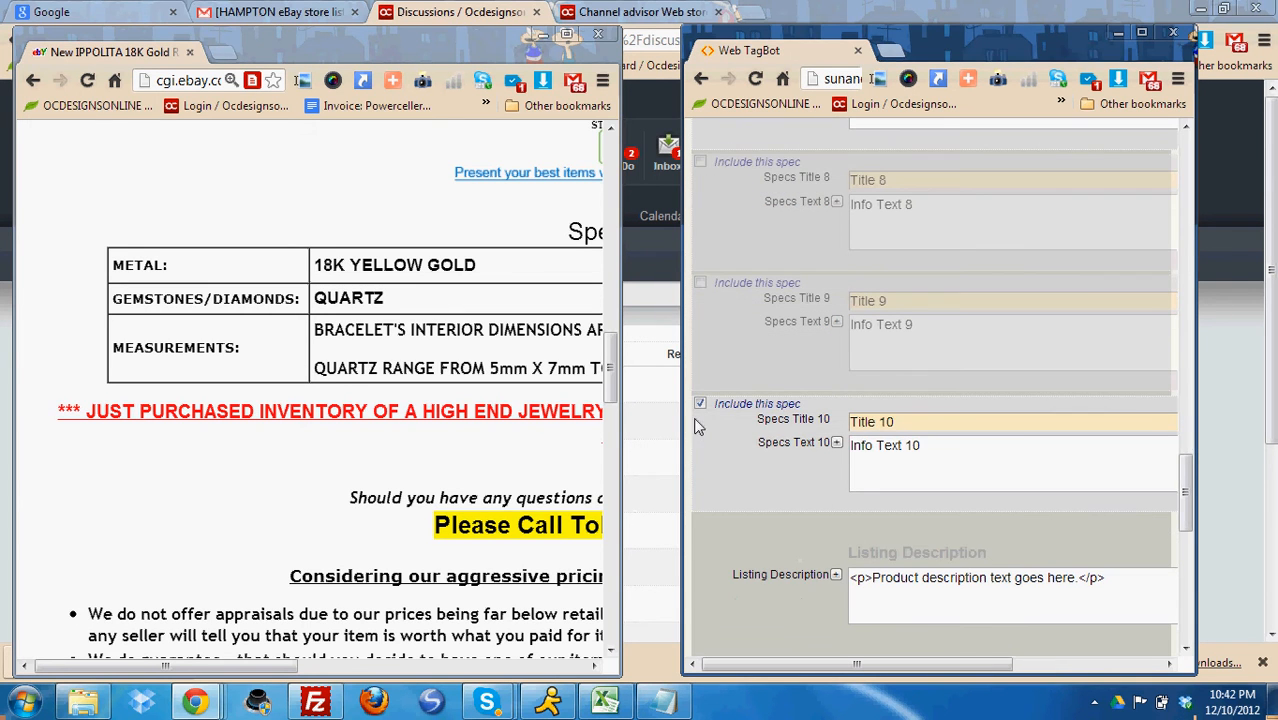
left_click(701, 405)
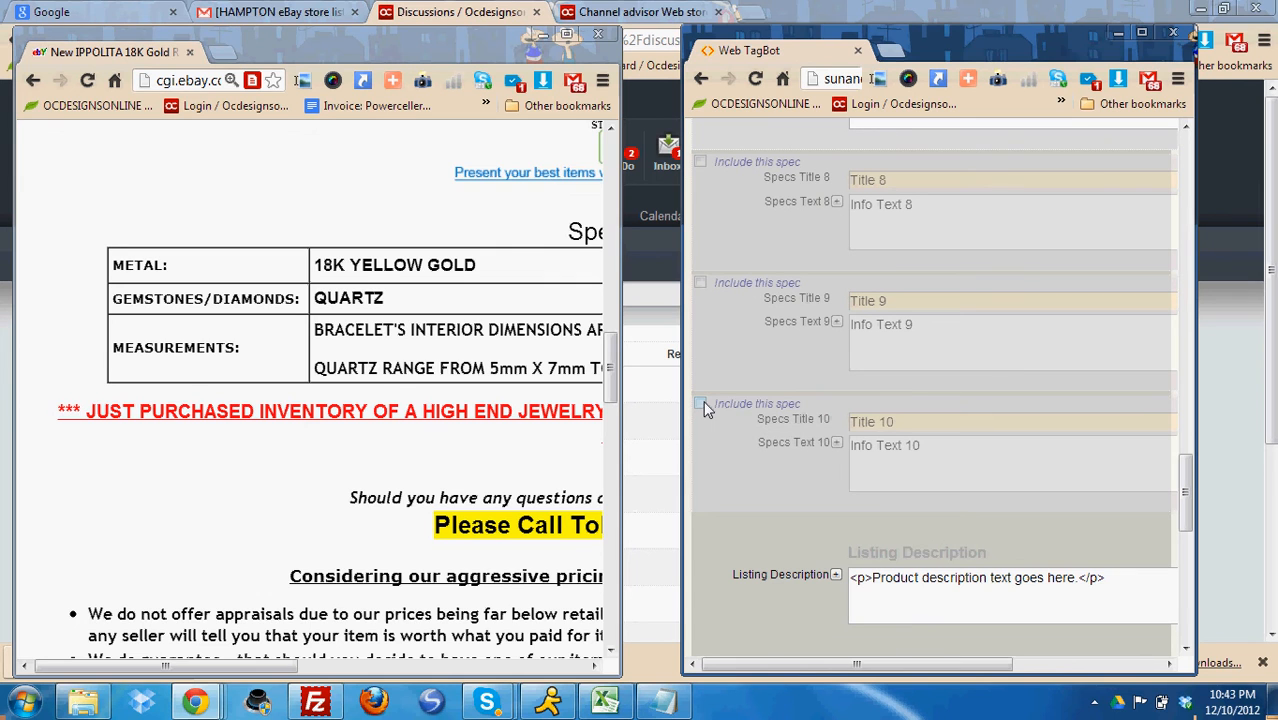
left_click(700, 404)
Widen the eBay listing window and maximize it to show the full text below the Specifications table
scroll(366, 447, "down", 1)
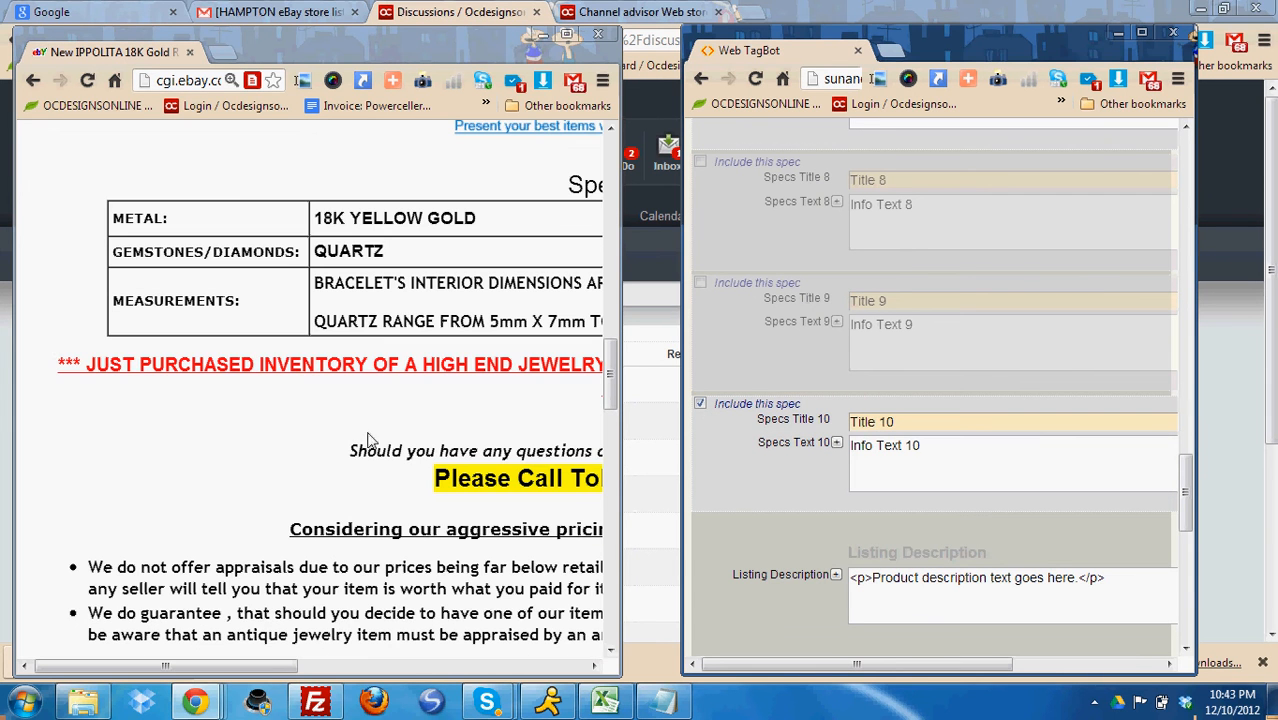
left_click_drag(738, 201, 789, 210)
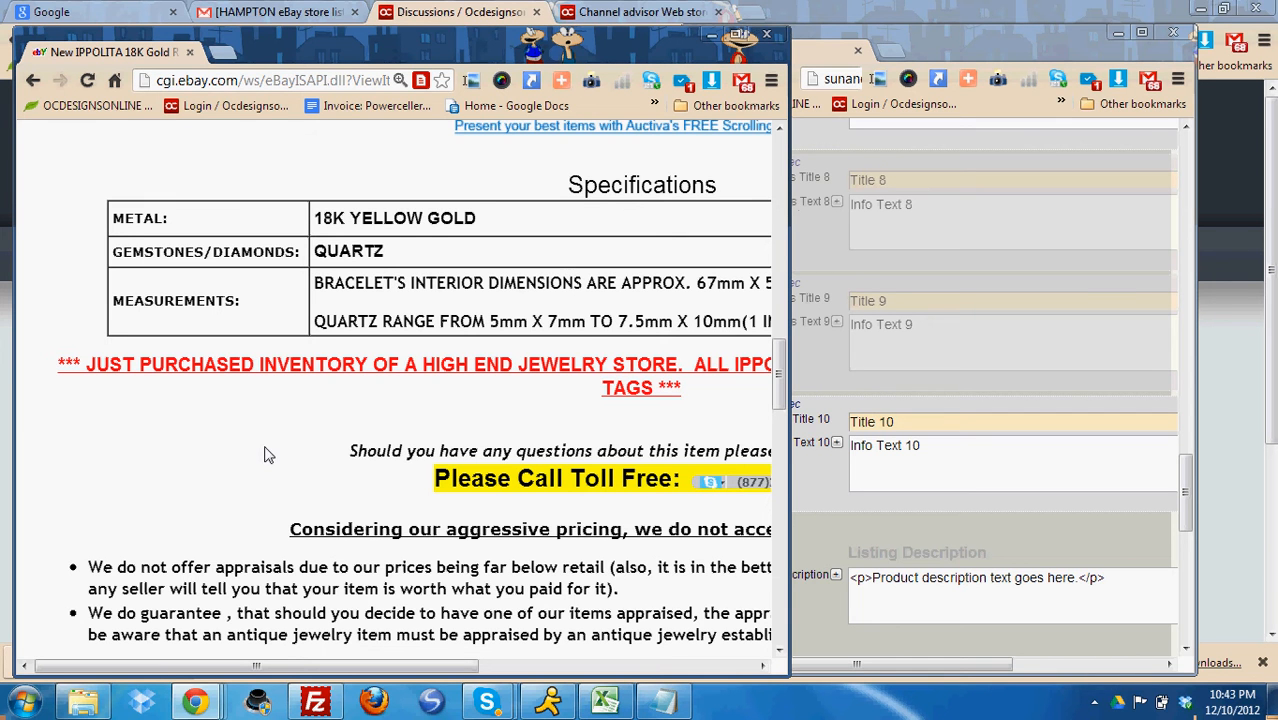
double_click(626, 36)
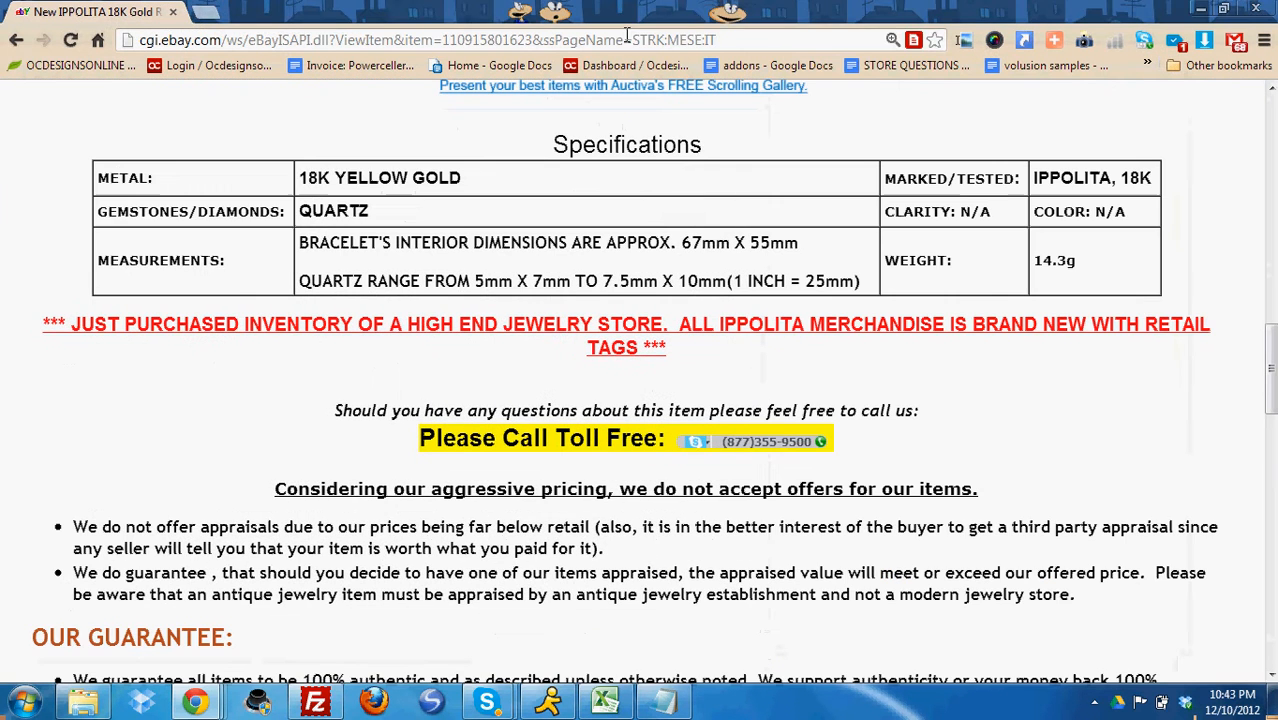
Copy the eBay listing text from "*** JUST PURCHASED INVENTORY" through the appraisal bullet ending in "not a modern jewelry store."
scroll(250, 380, "down", 1)
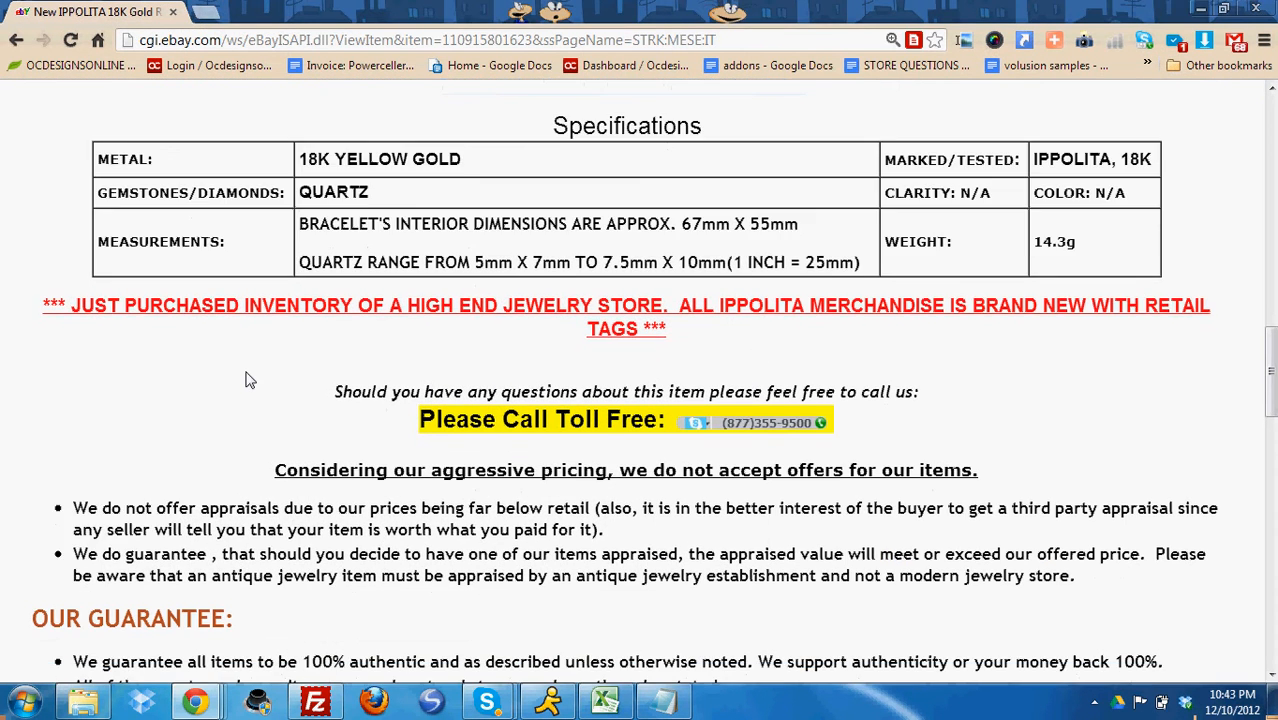
left_click_drag(43, 305, 1128, 150)
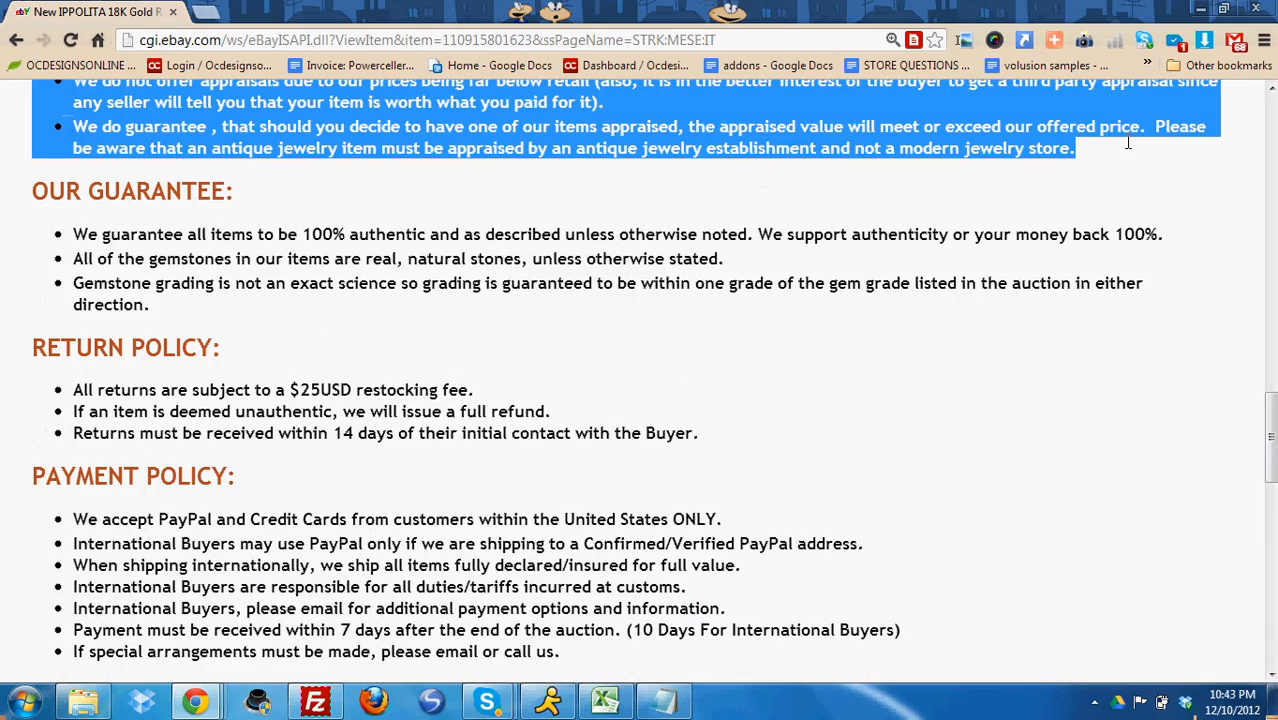
right_click(554, 132)
left_click(586, 147)
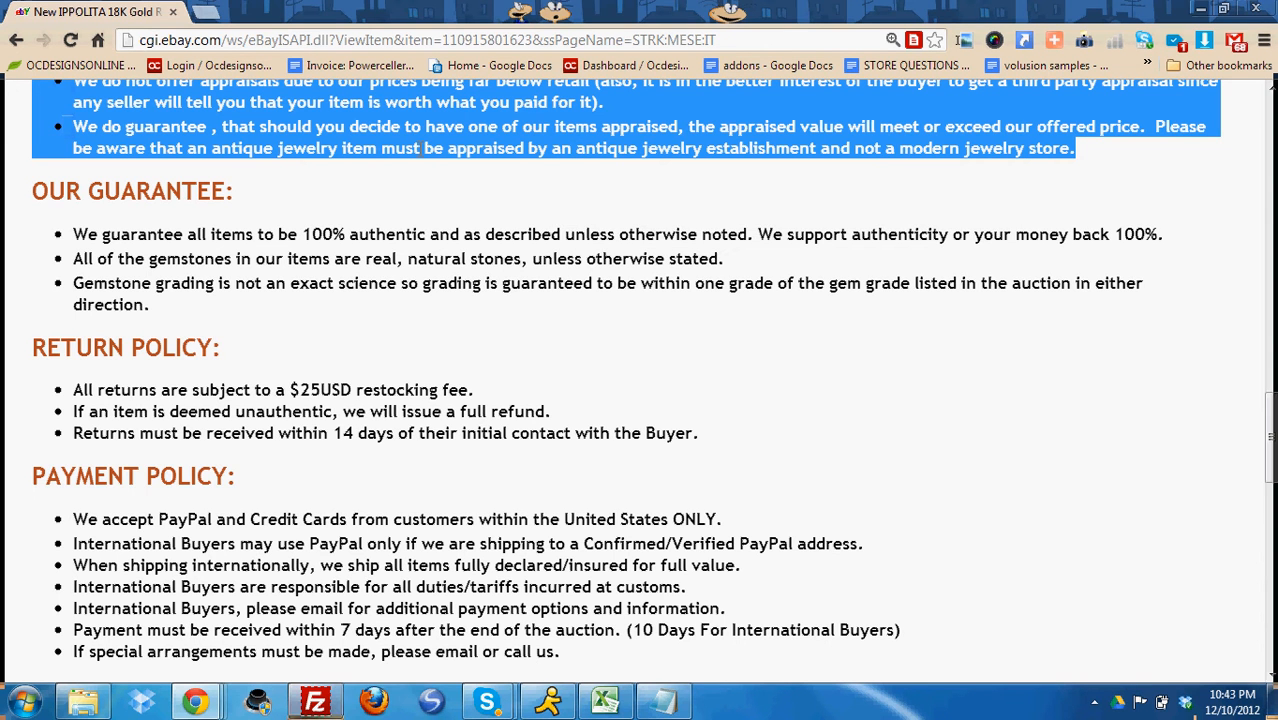
scroll(416, 126, "up", 3)
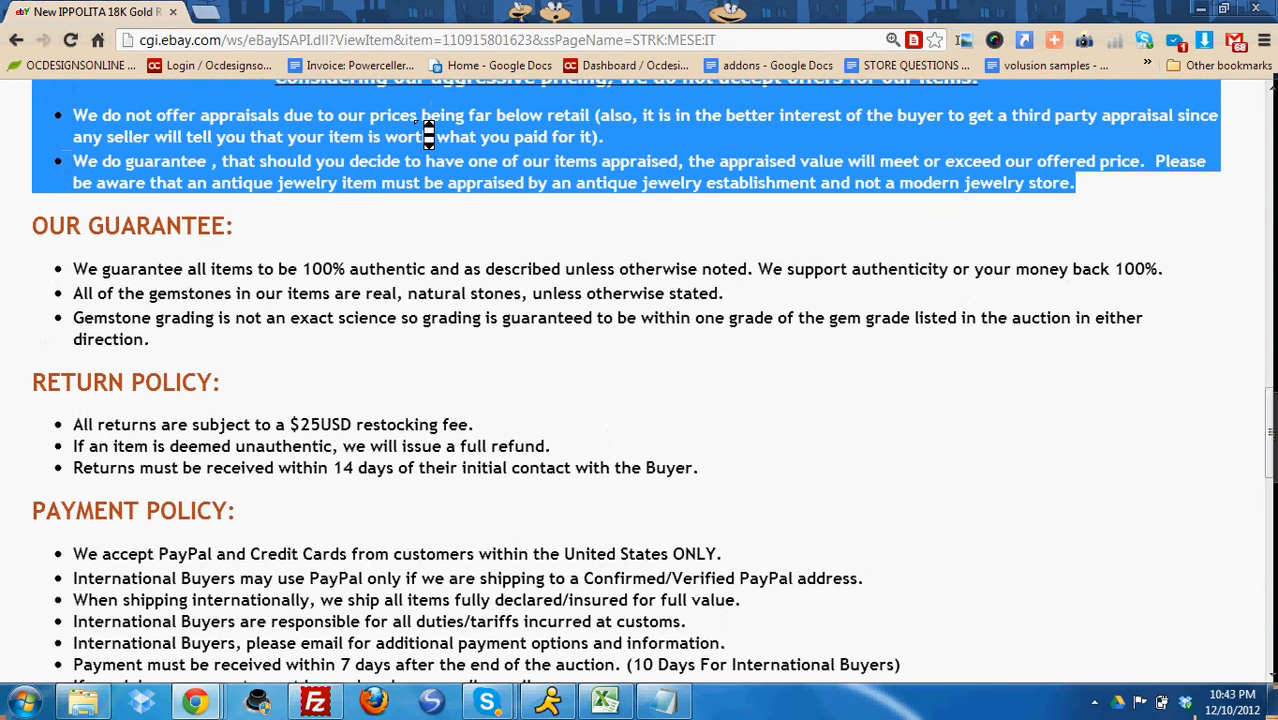
scroll(428, 133, "up", 5)
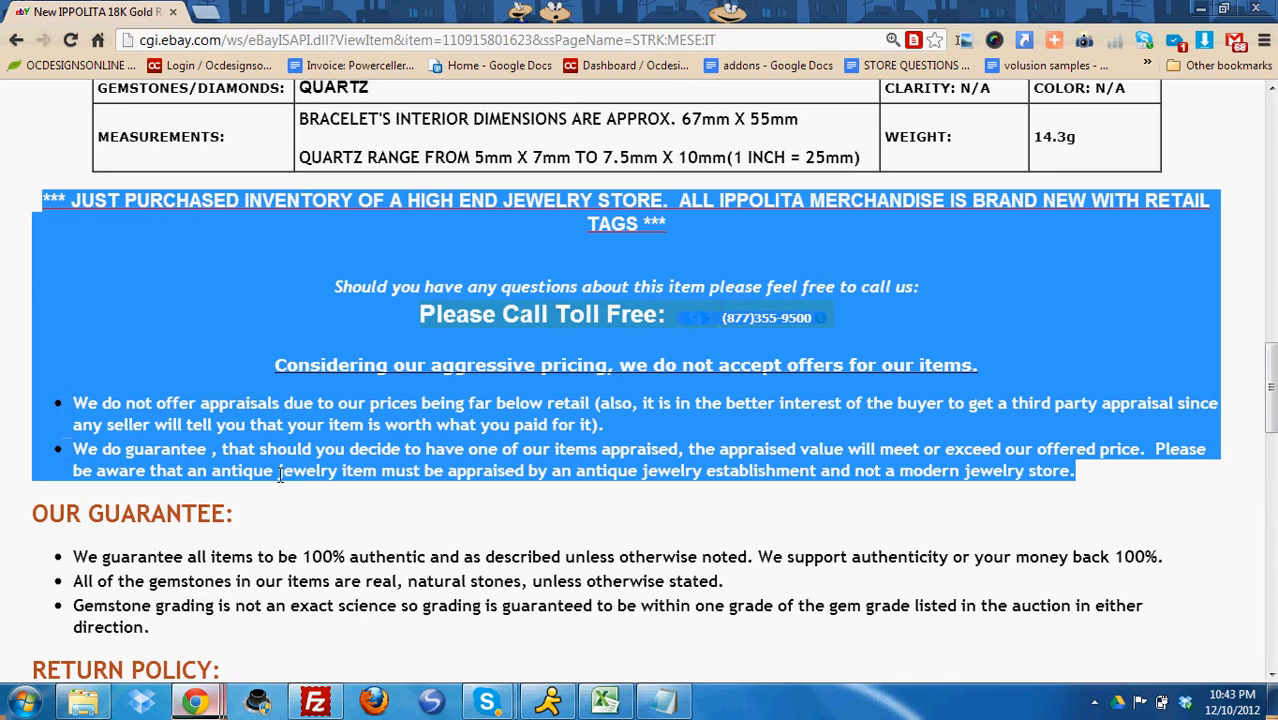
Copy the highlighted eBay description text, then switch to Dreamweaver CS5.5 and create a new HTML document
right_click(309, 438)
left_click(345, 447)
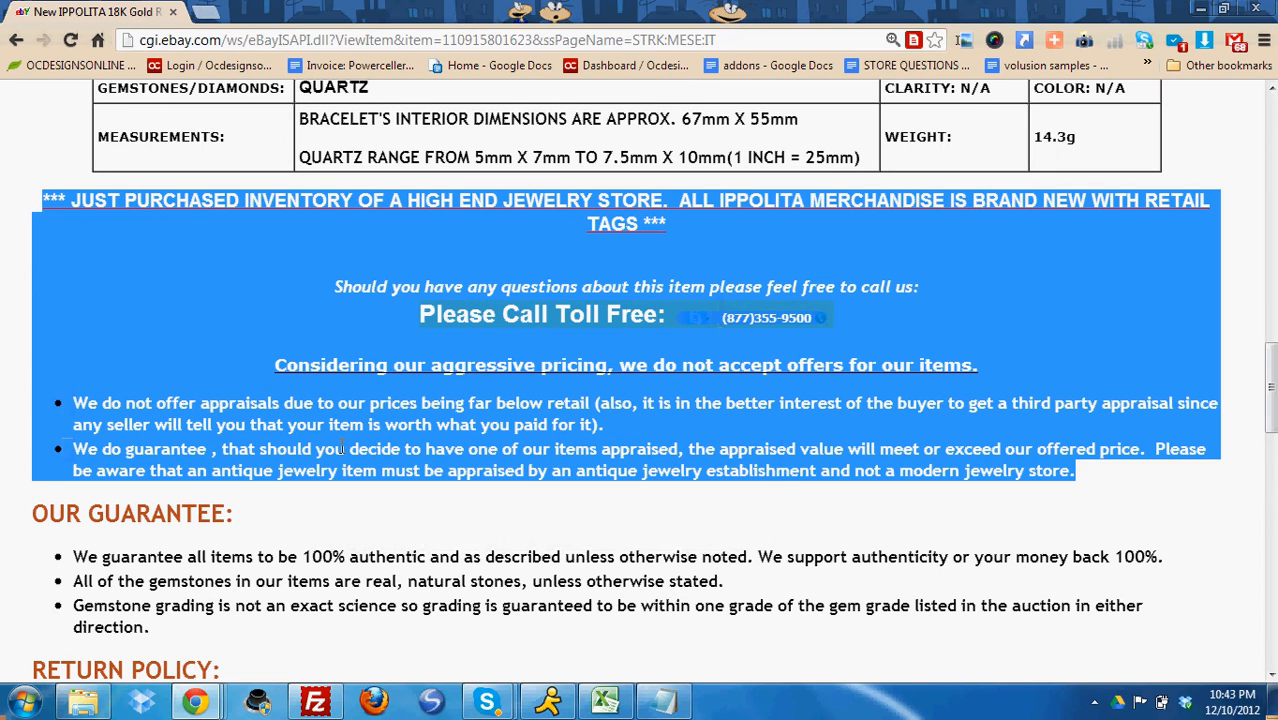
left_click(25, 702)
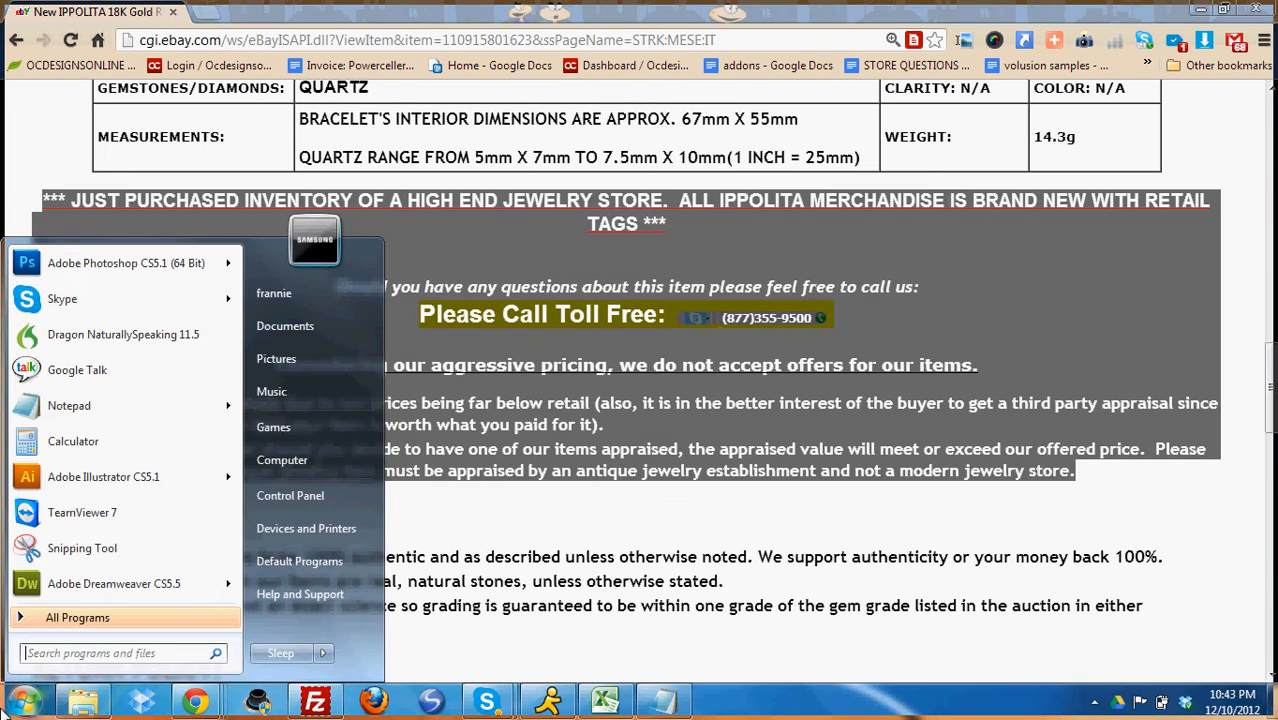
left_click(87, 590)
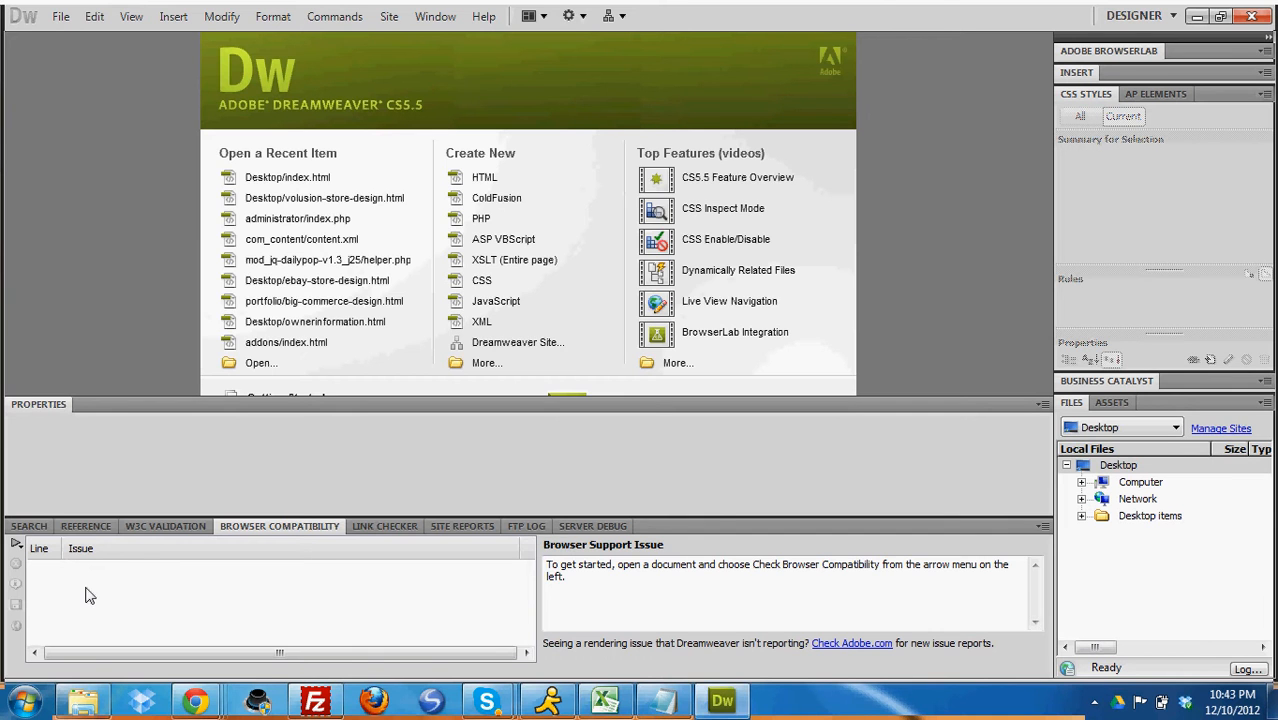
left_click(498, 181)
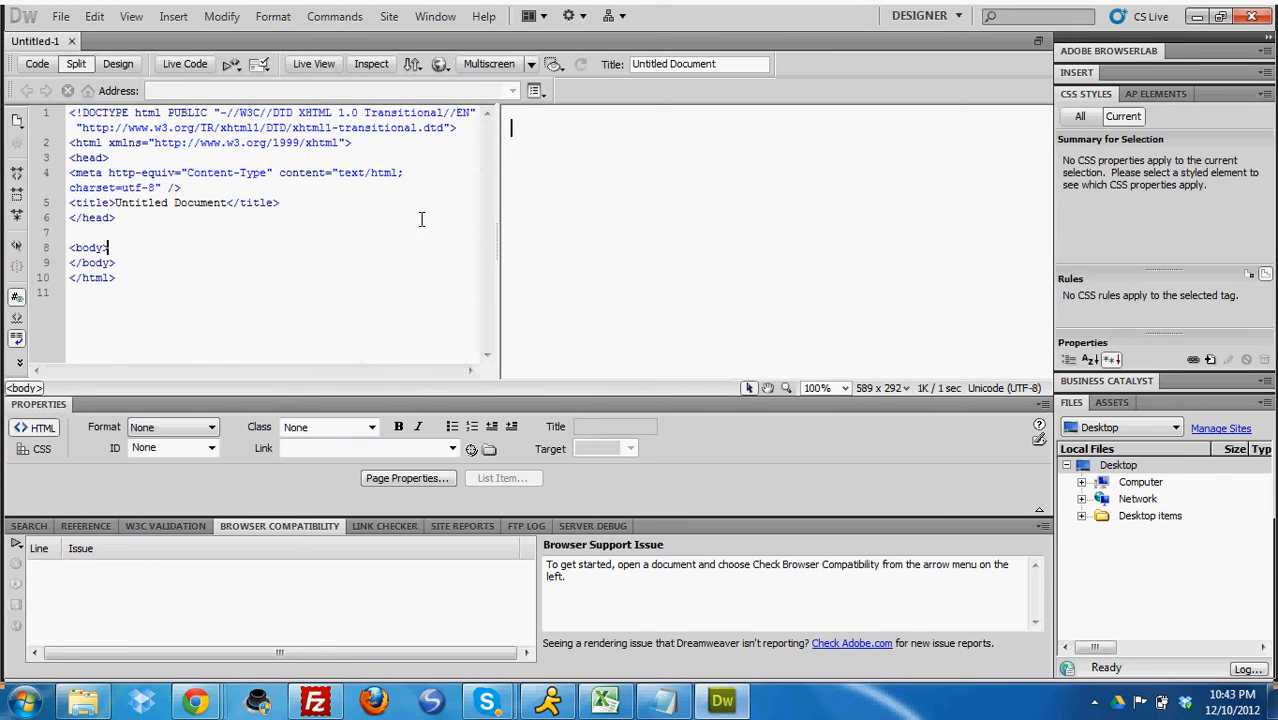
Delete all the default code from the new document and paste the copied description text into the design view
left_click(340, 215)
key("ctrl+a")
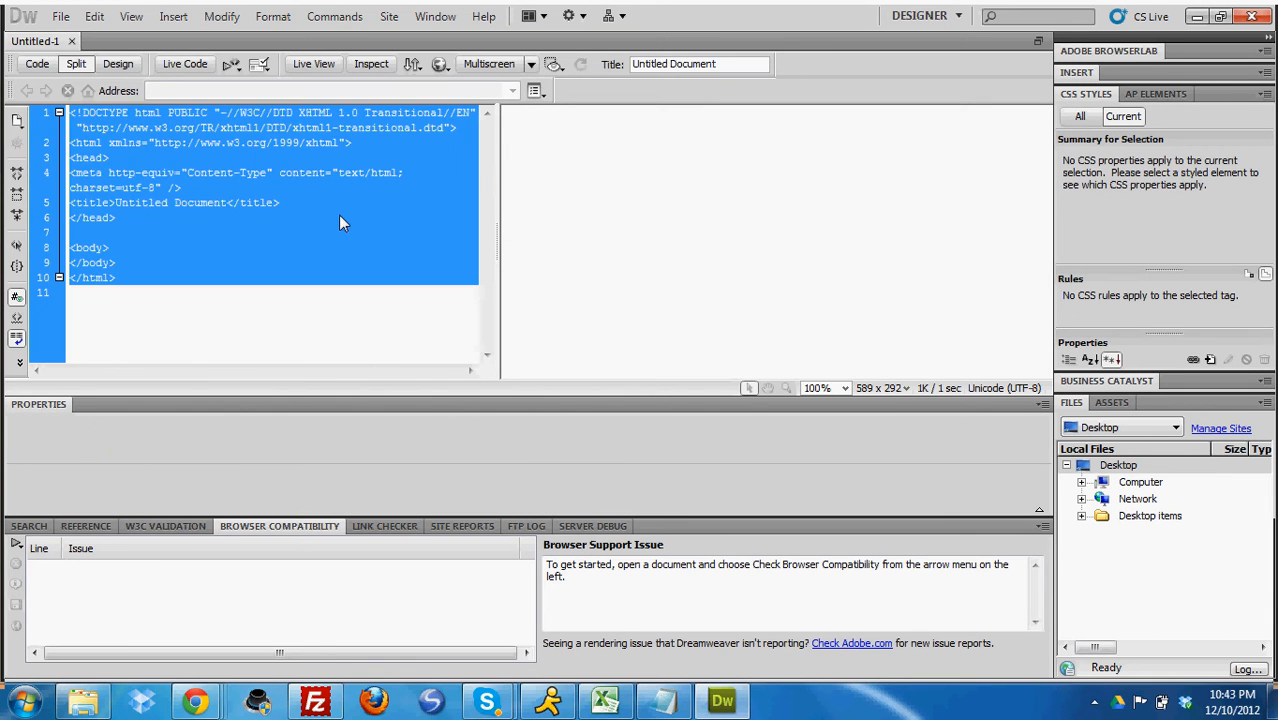
key("Delete")
left_click(594, 228)
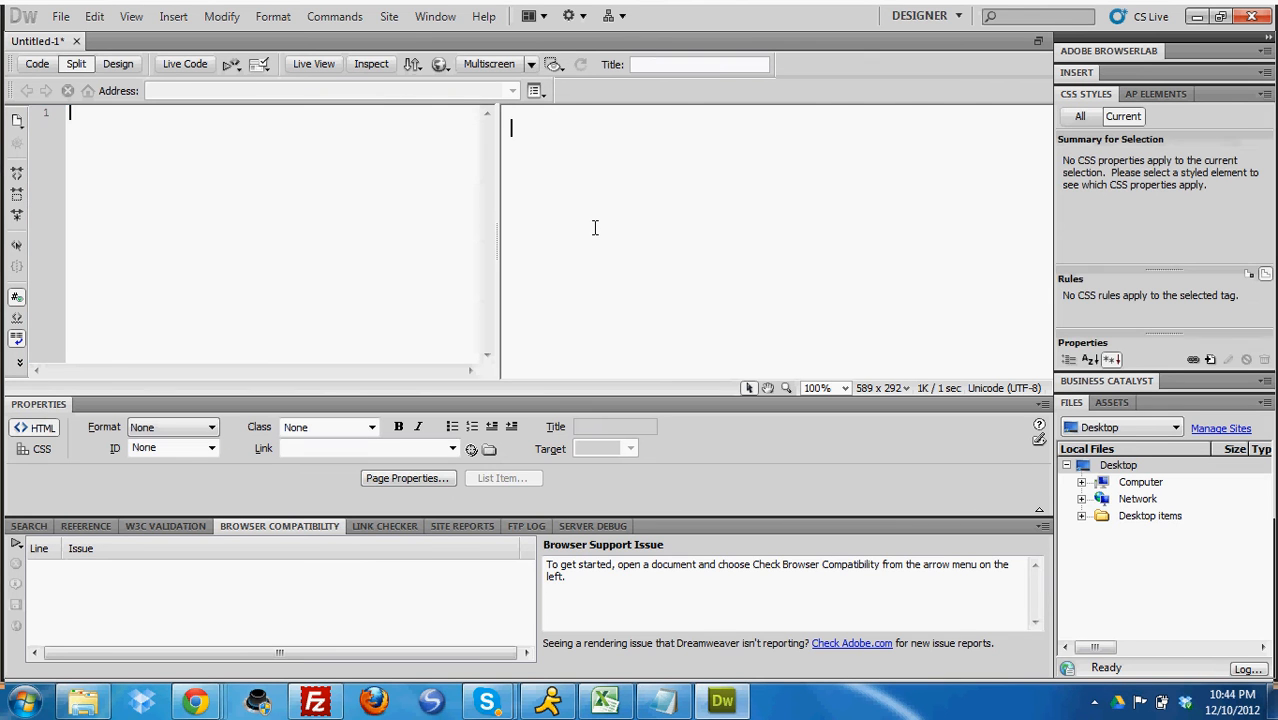
key("ctrl+v")
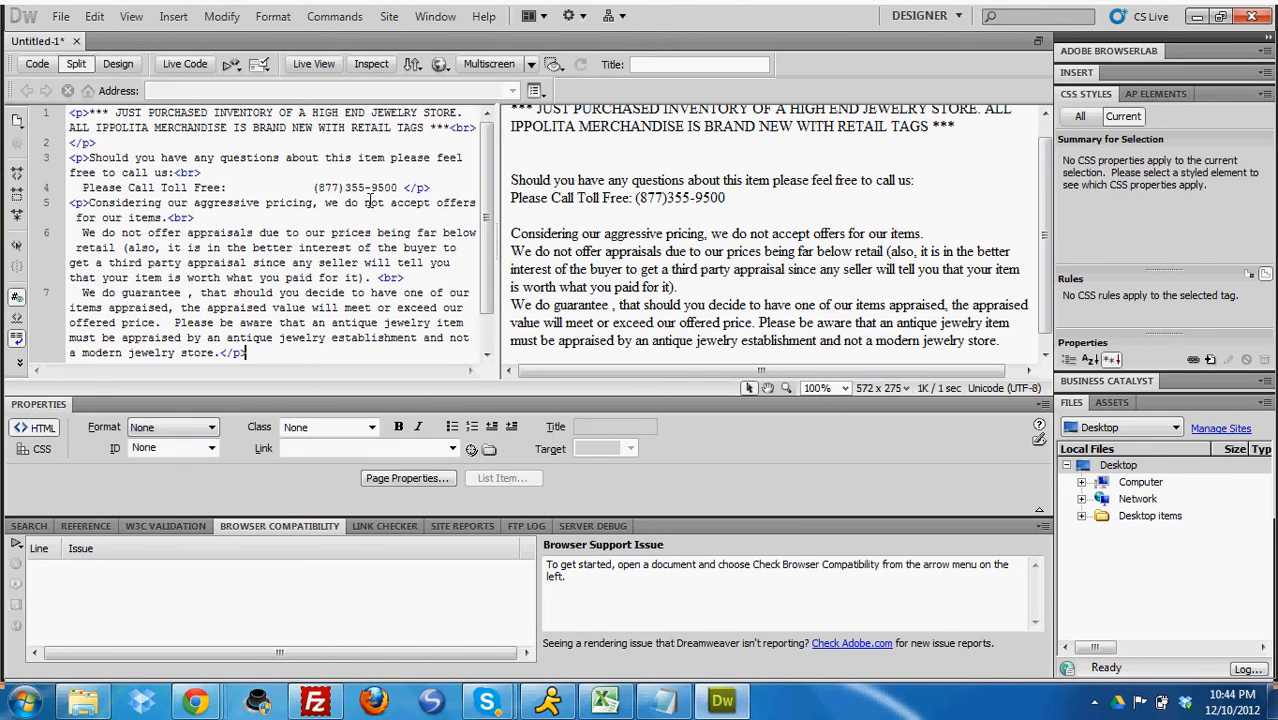
Copy all the Dreamweaver HTML code and paste it over "Product description text goes here." in the Web TagBot Listing Description
left_click(322, 194)
key("ctrl+a")
key("ctrl+c")
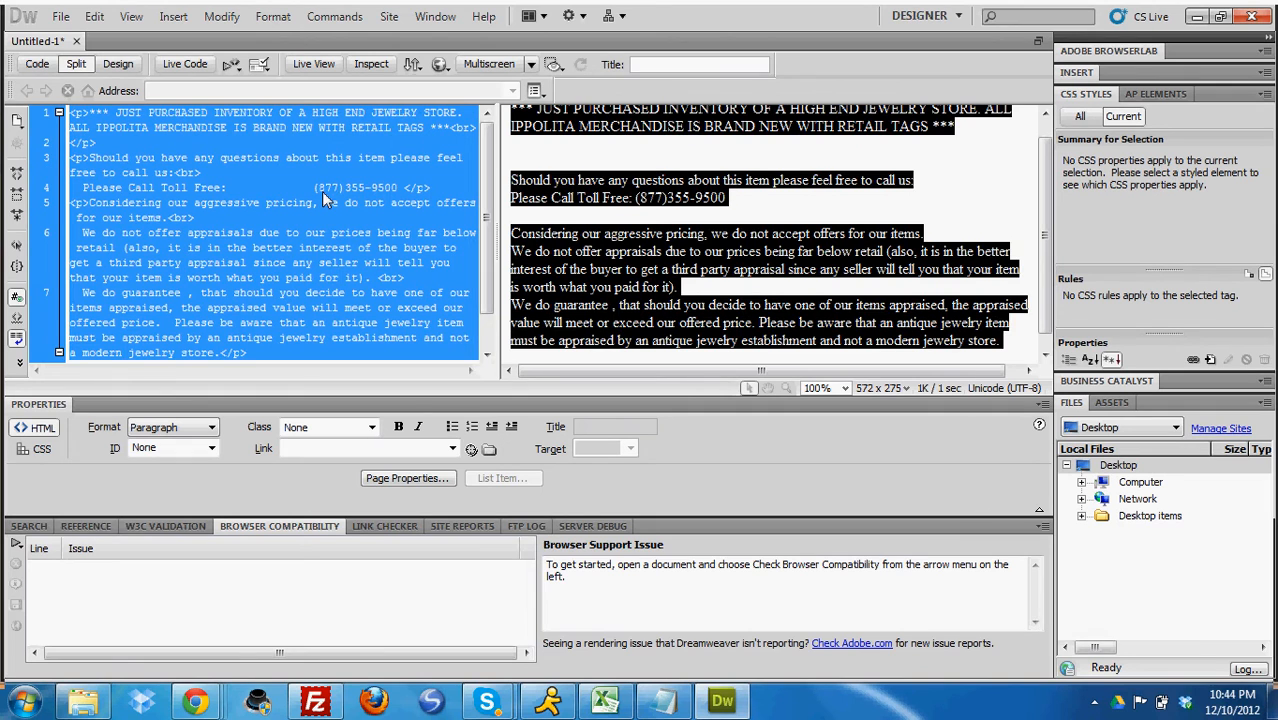
mouse_move(195, 701)
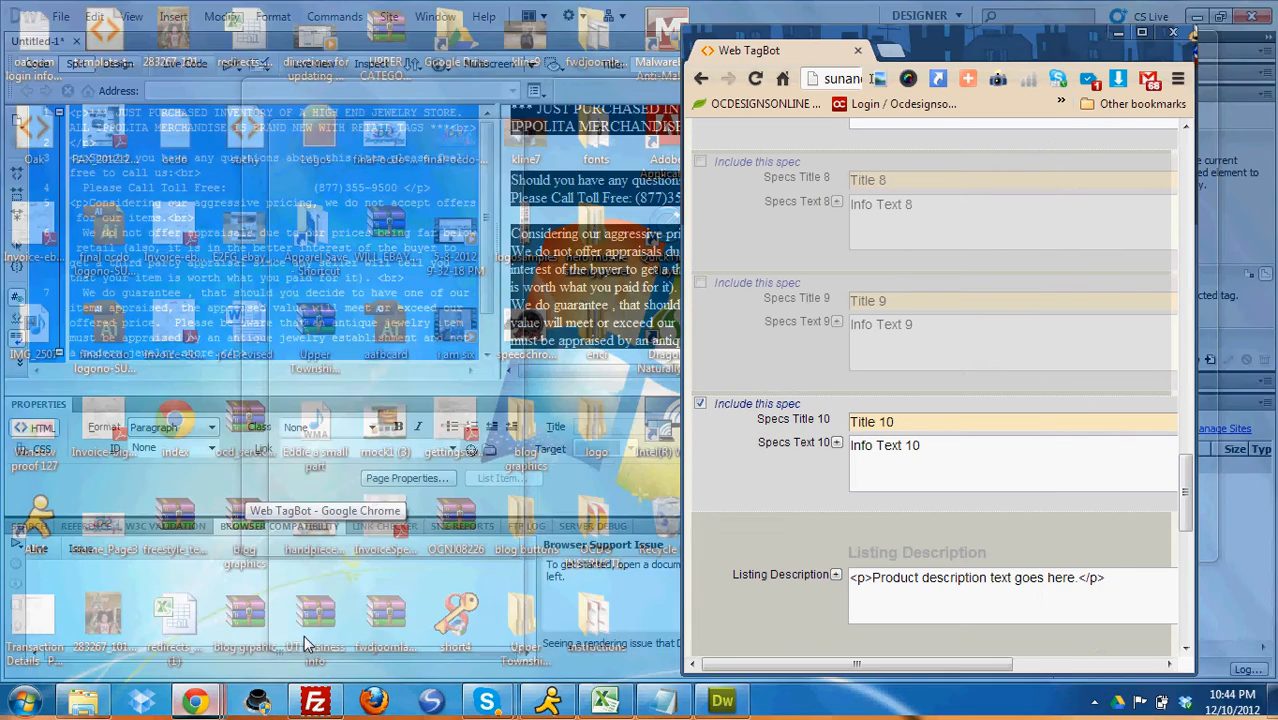
left_click(305, 638)
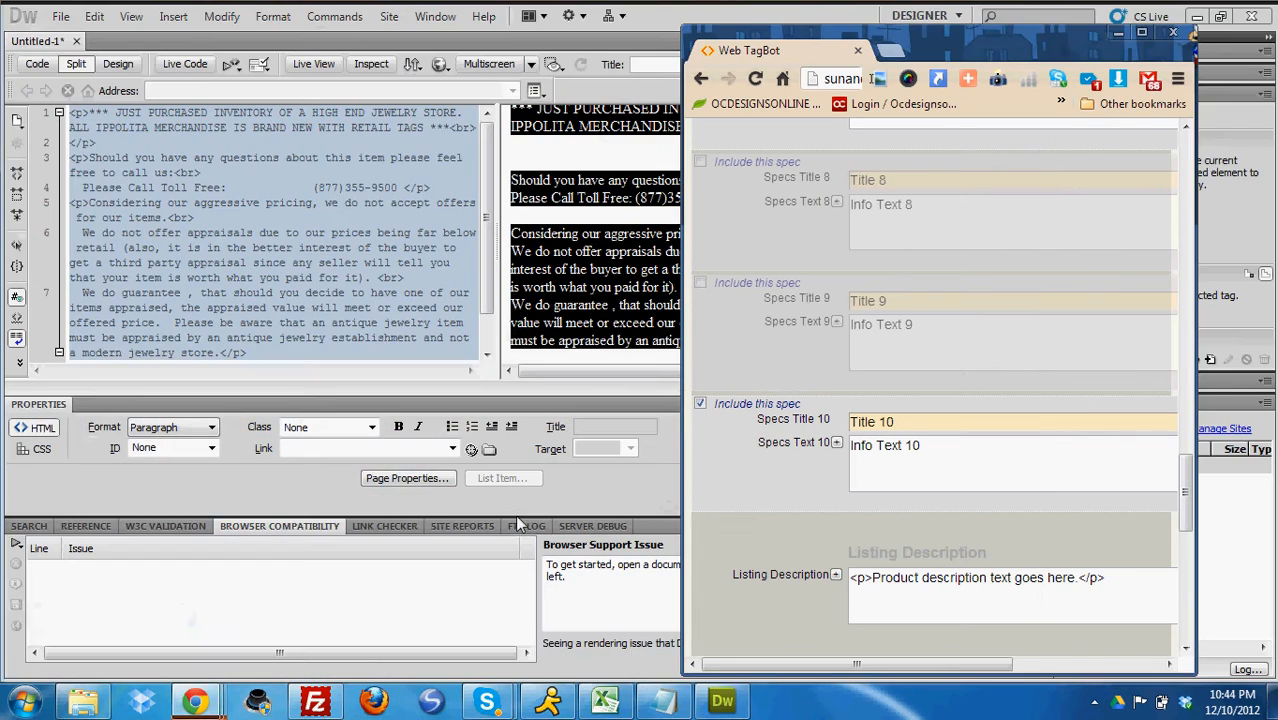
left_click_drag(871, 578, 1080, 554)
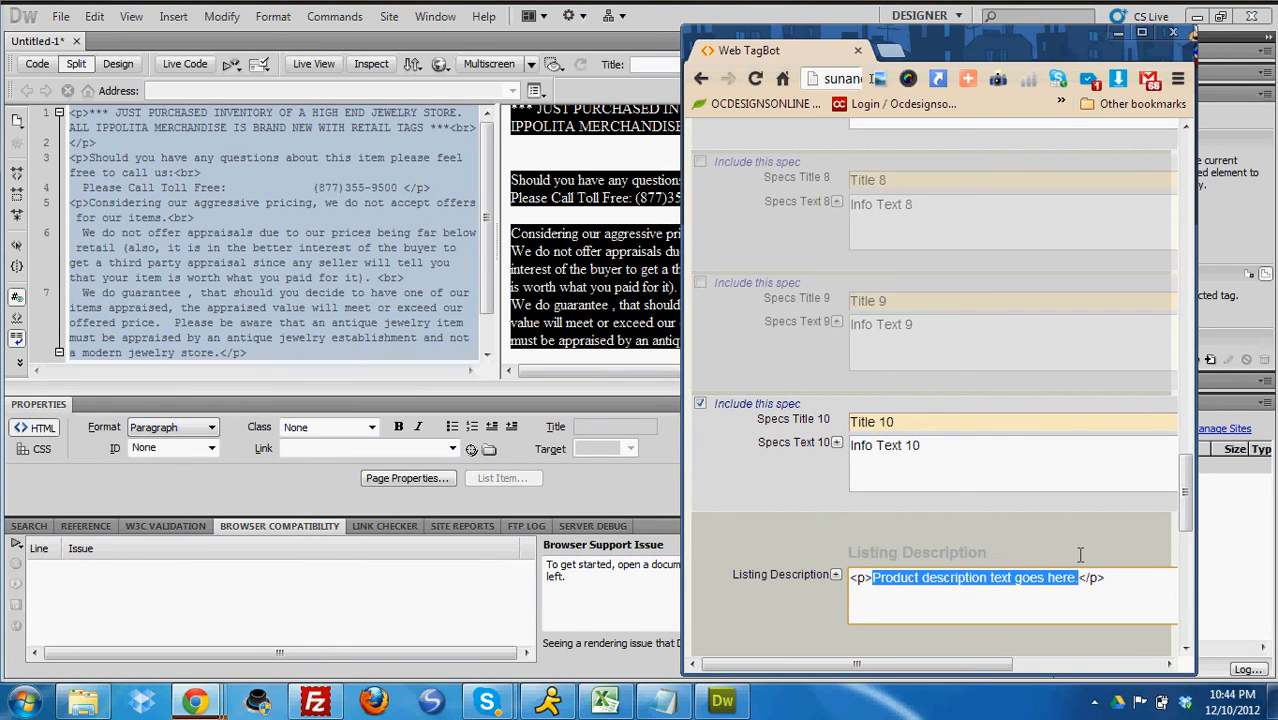
key("ctrl+v")
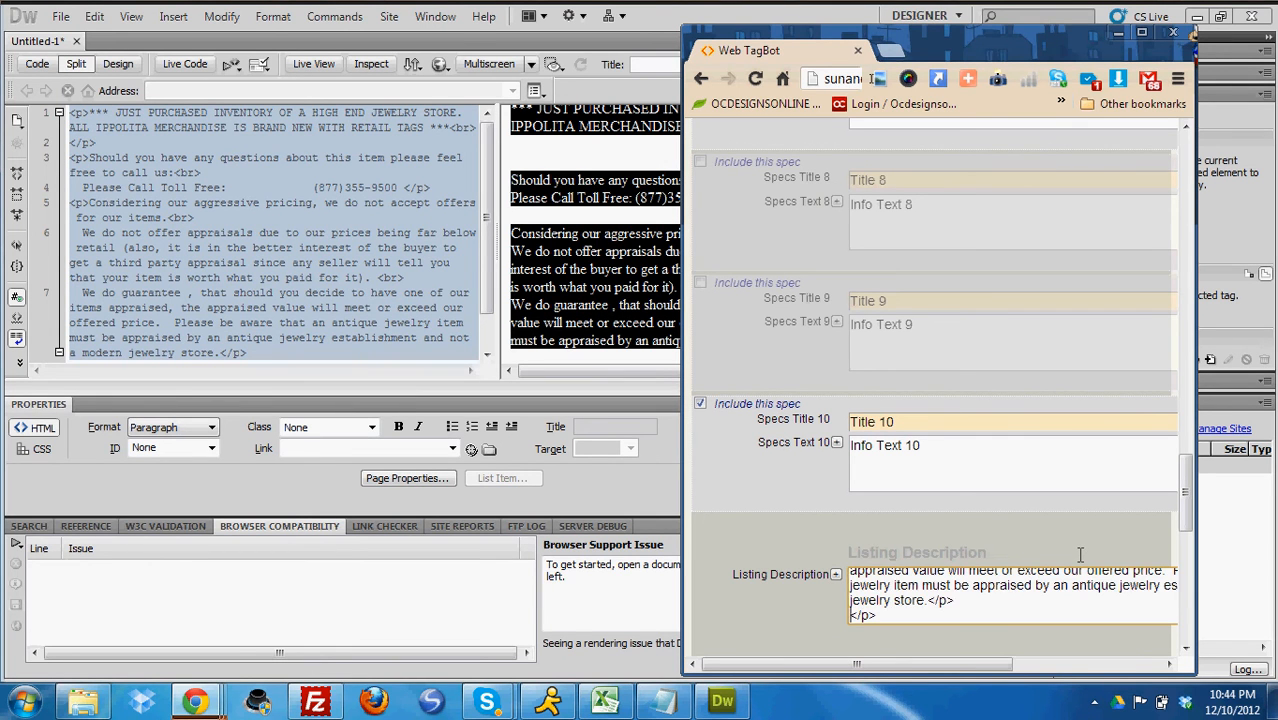
Maximize the Web TagBot window, exclude spec 10 from the listing, and enlarge the Listing Description text box
double_click(1033, 43)
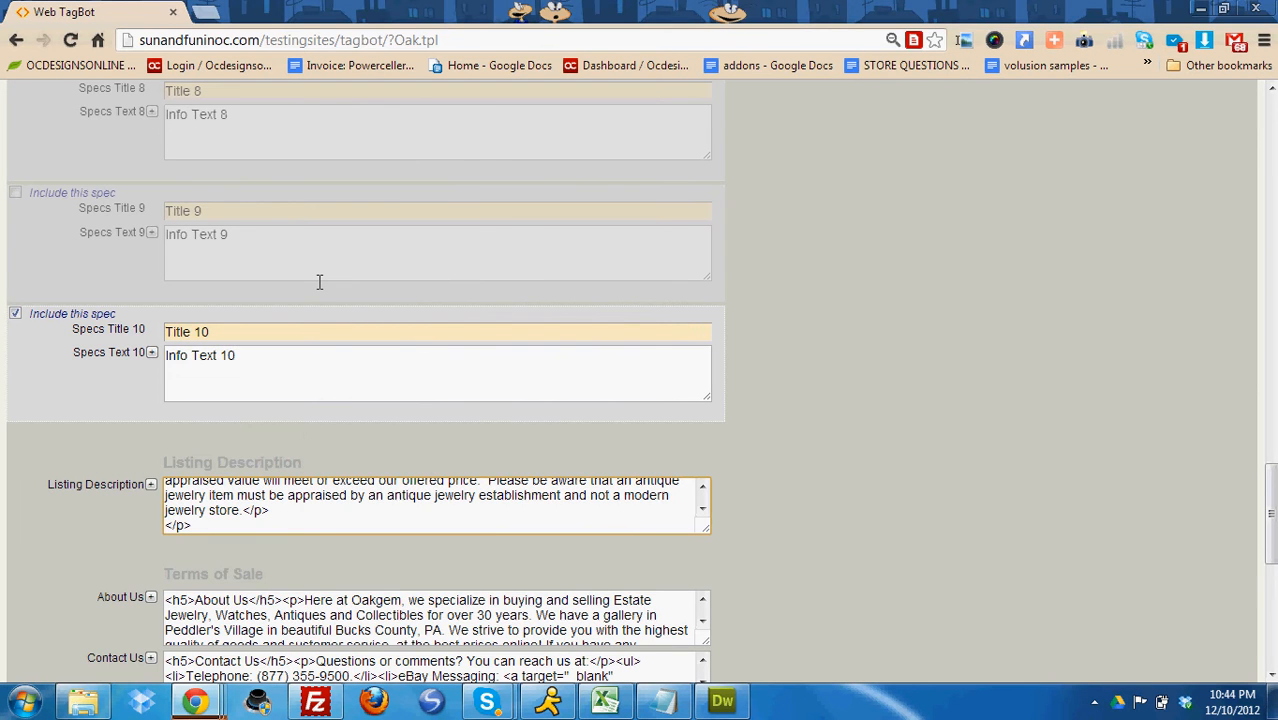
left_click(15, 313)
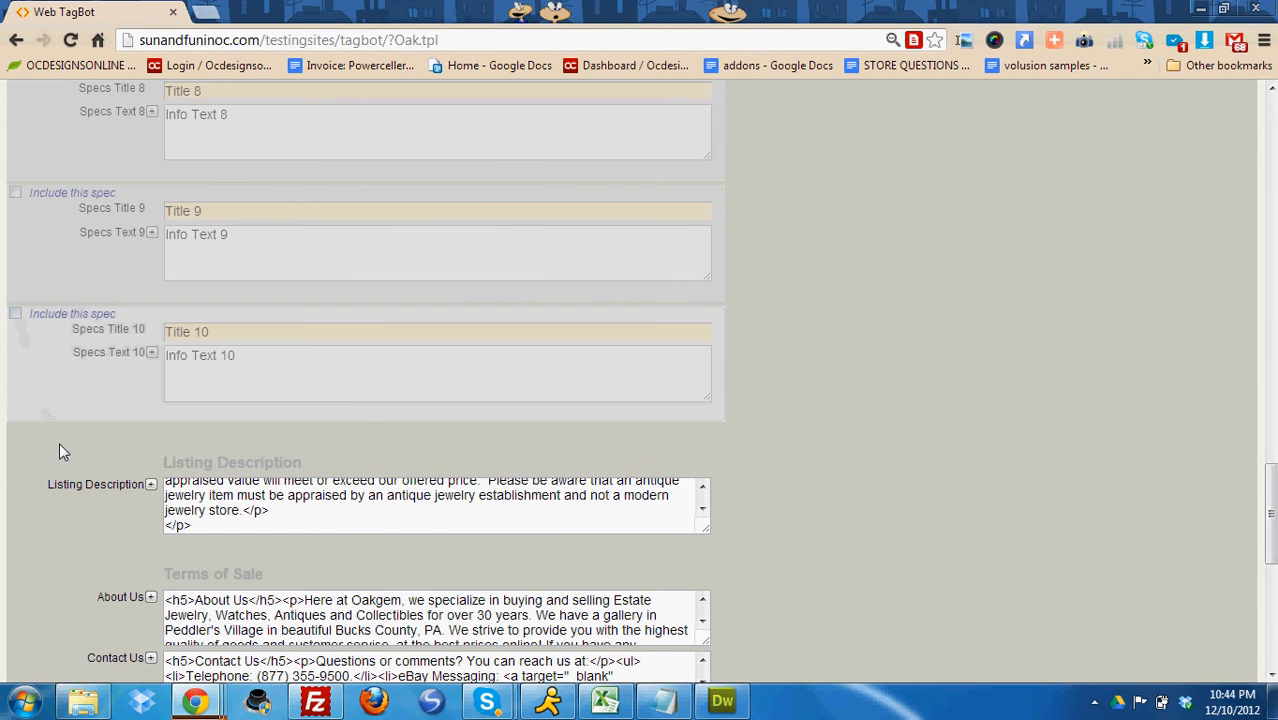
scroll(59, 446, "down", 3)
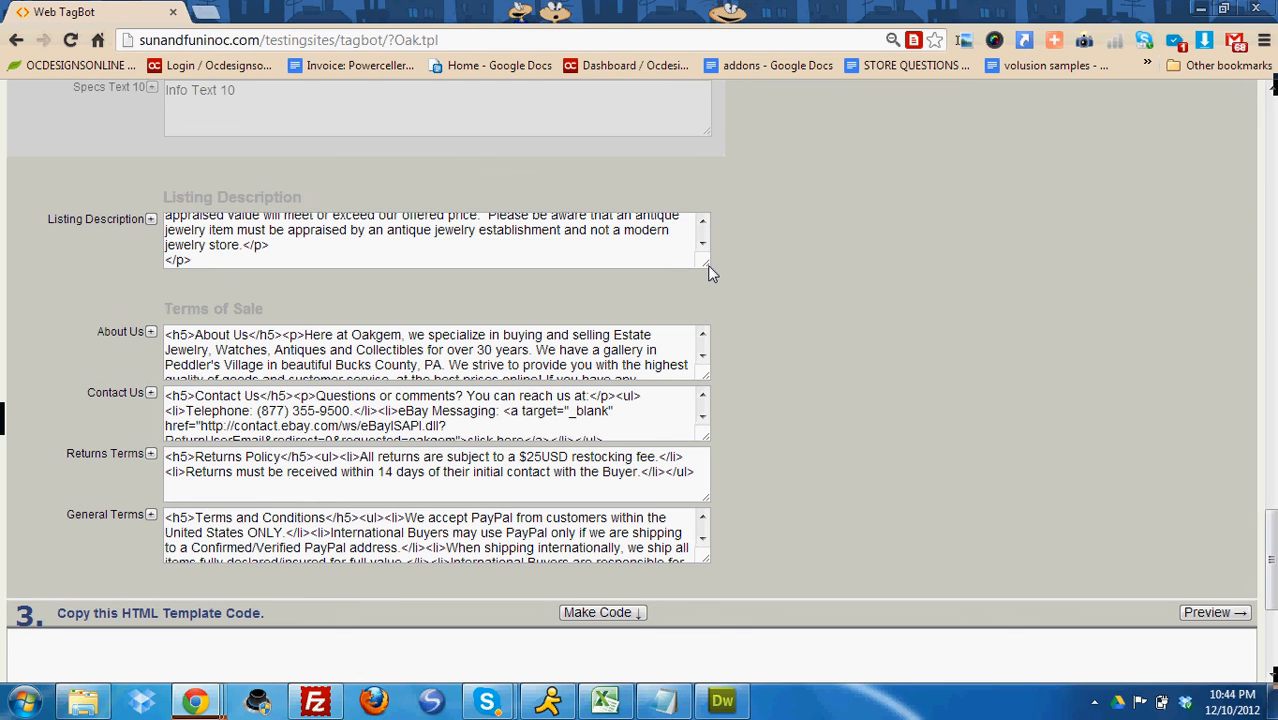
left_click_drag(707, 265, 933, 386)
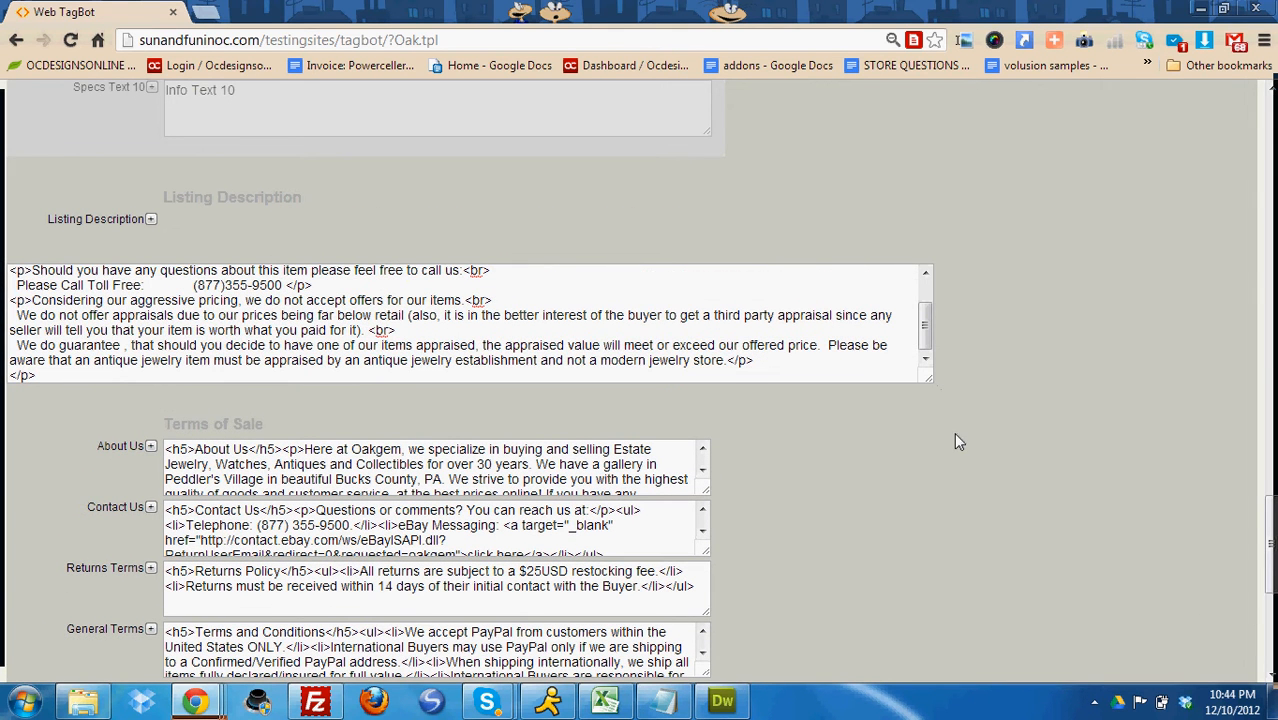
Generate the HTML template code in section 3 of Web TagBot and copy all of it
scroll(954, 442, "down", 4)
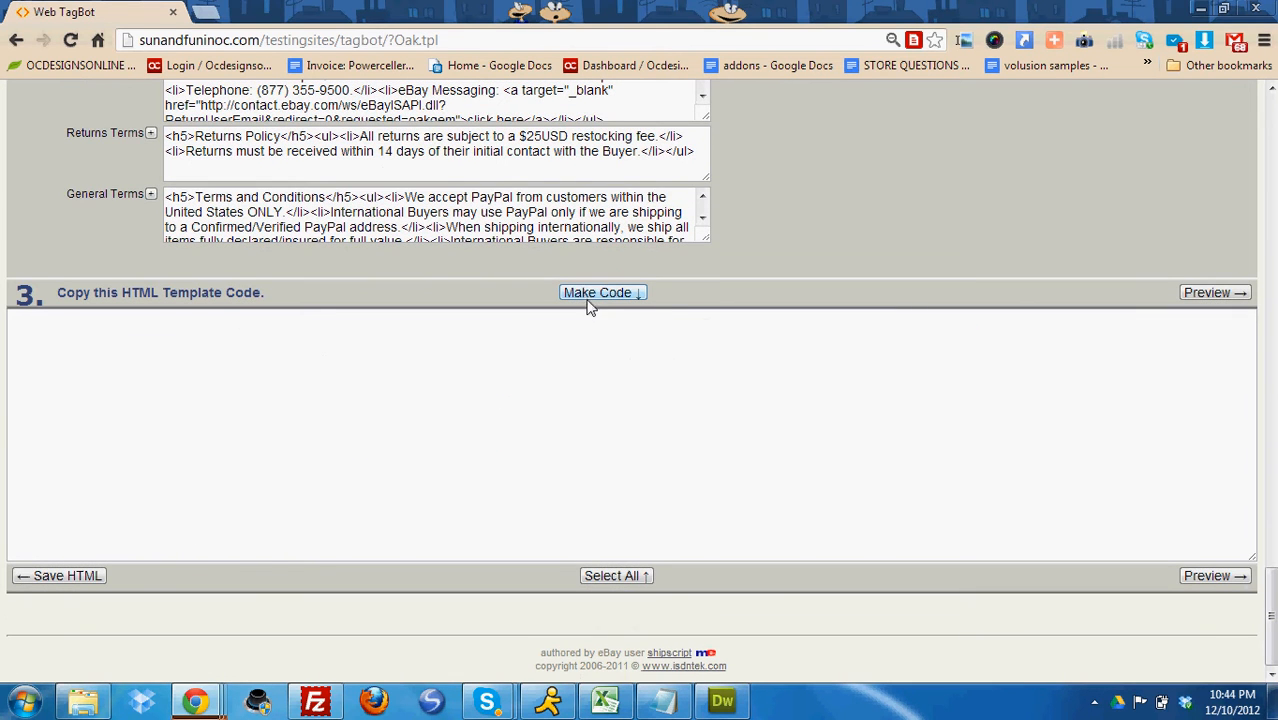
left_click(596, 293)
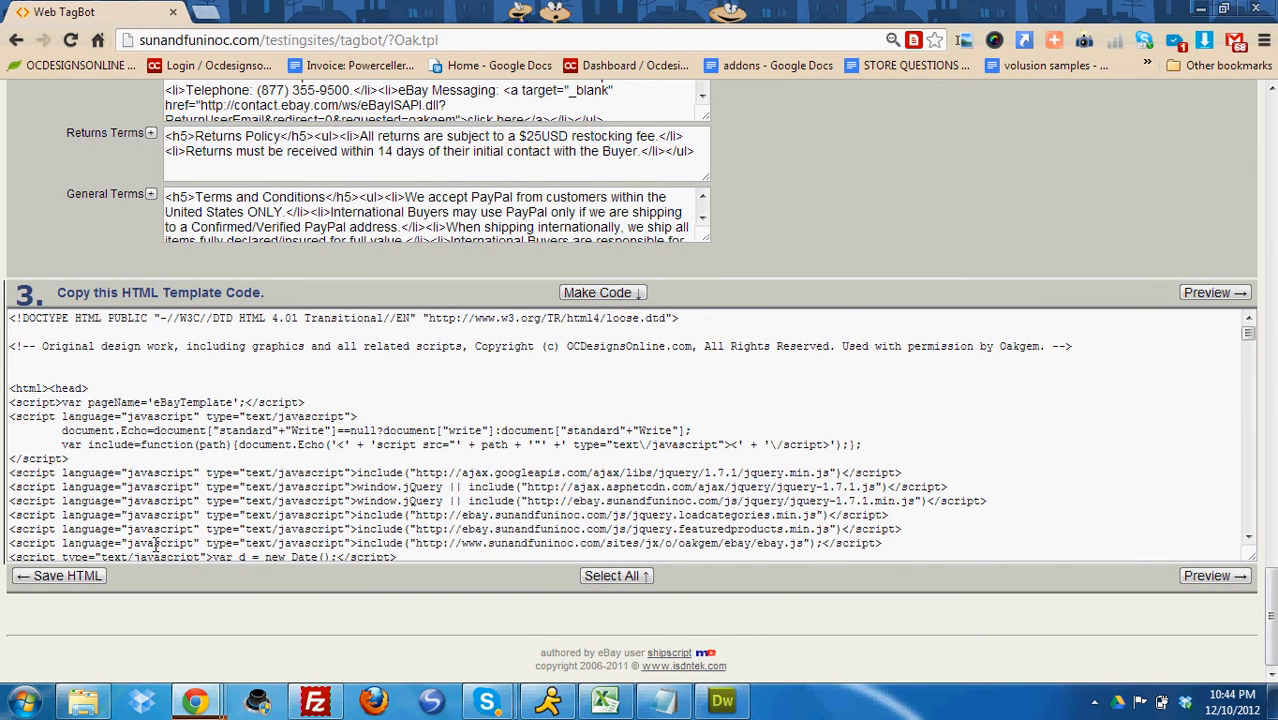
left_click(619, 576)
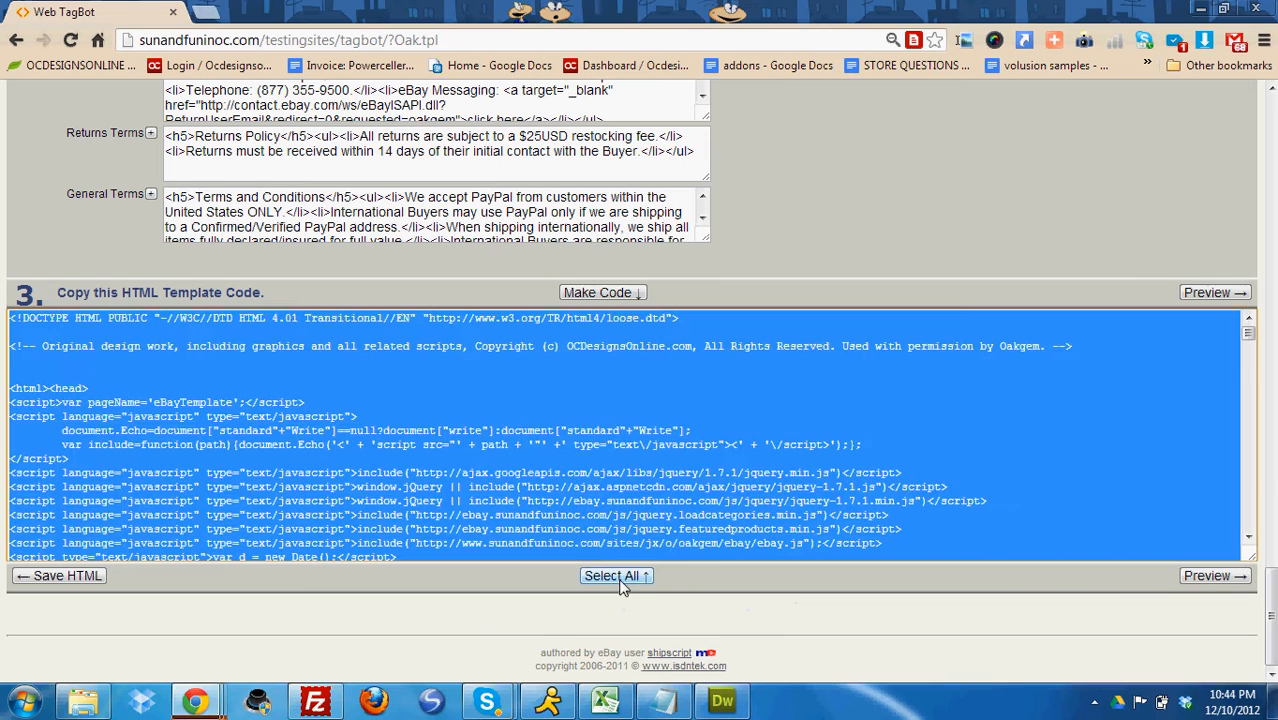
right_click(510, 450)
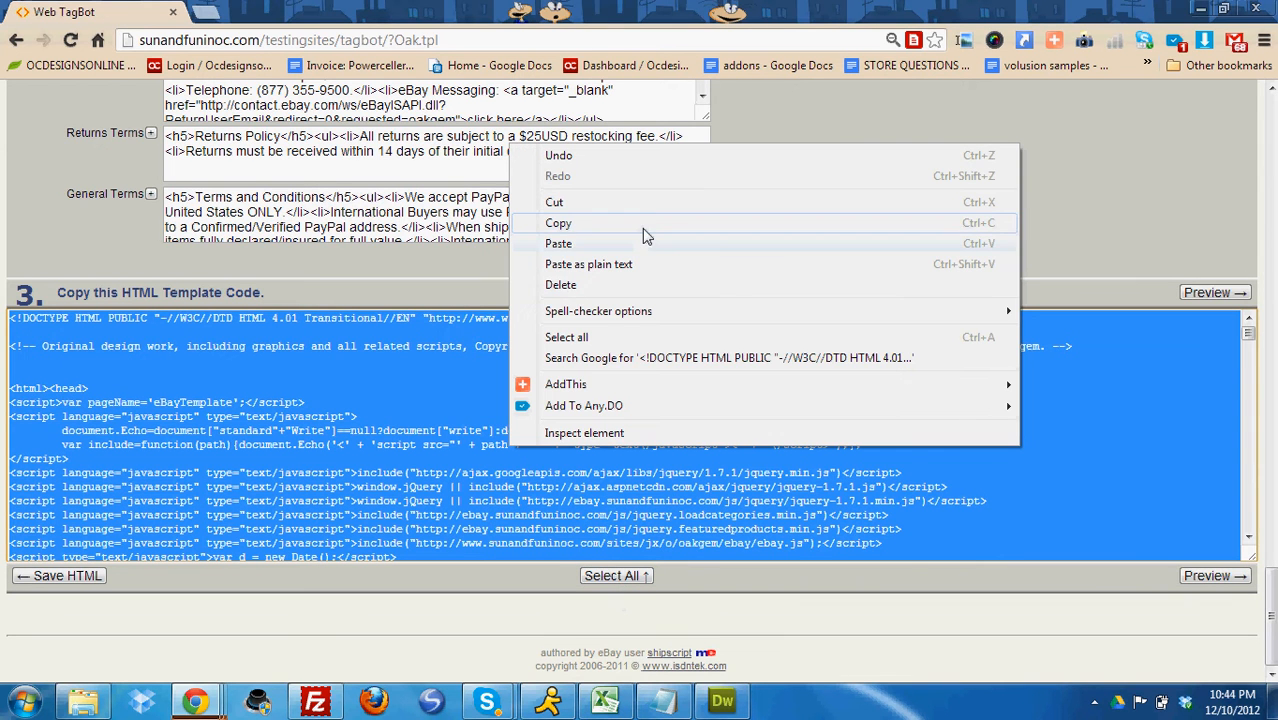
left_click(642, 224)
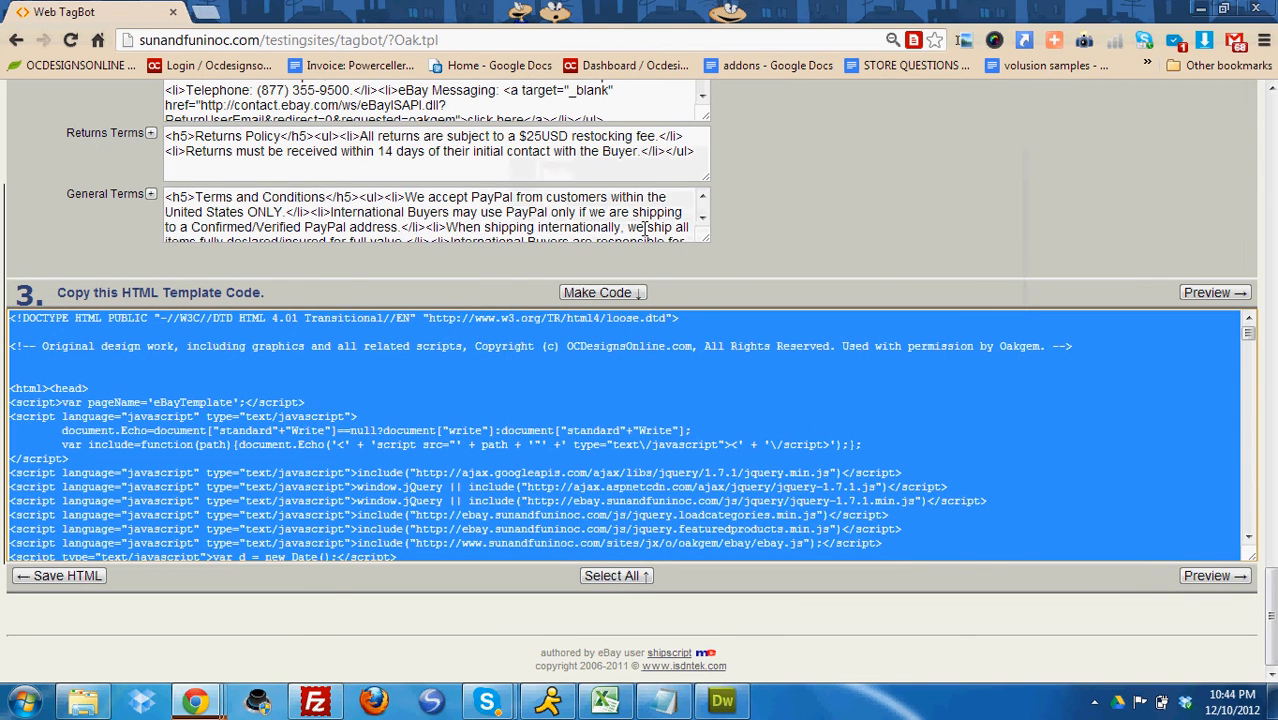
left_click(198, 704)
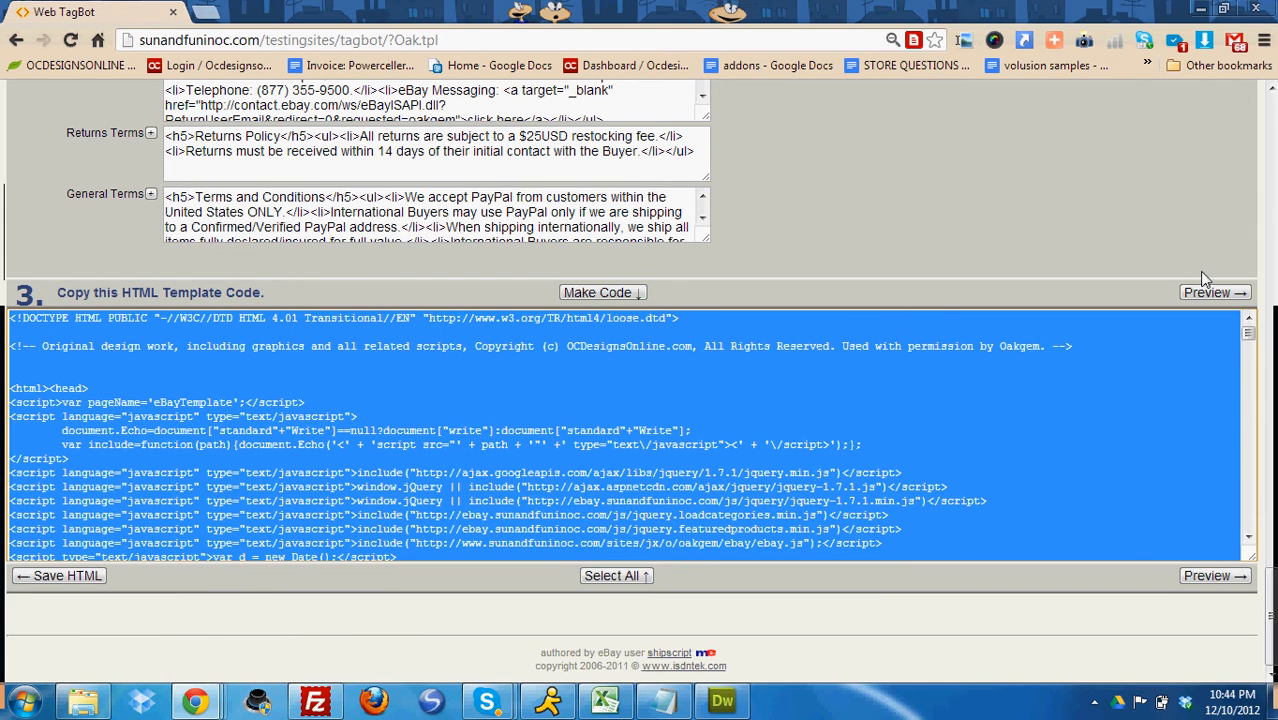
Preview the Oakgem listing, show the third bracelet photo, and examine the title, specifications, description, About Us text and featured items
left_click(1207, 293)
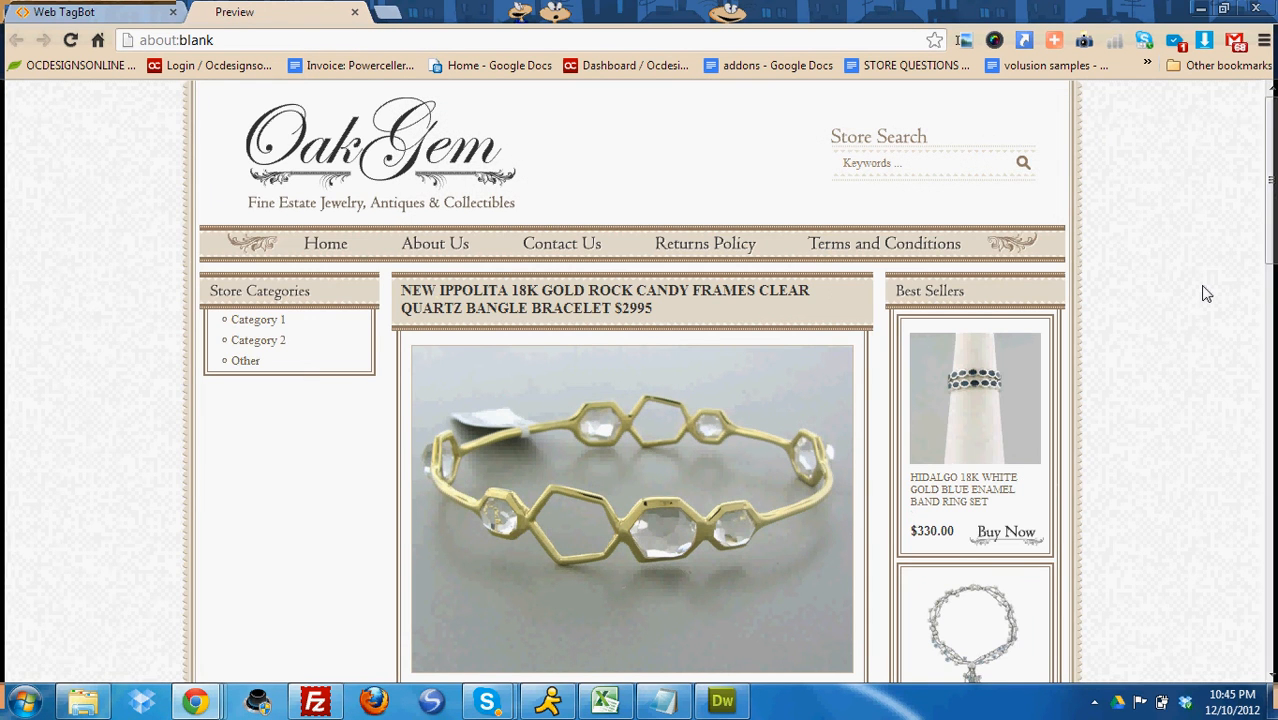
scroll(1207, 293, "down", 7)
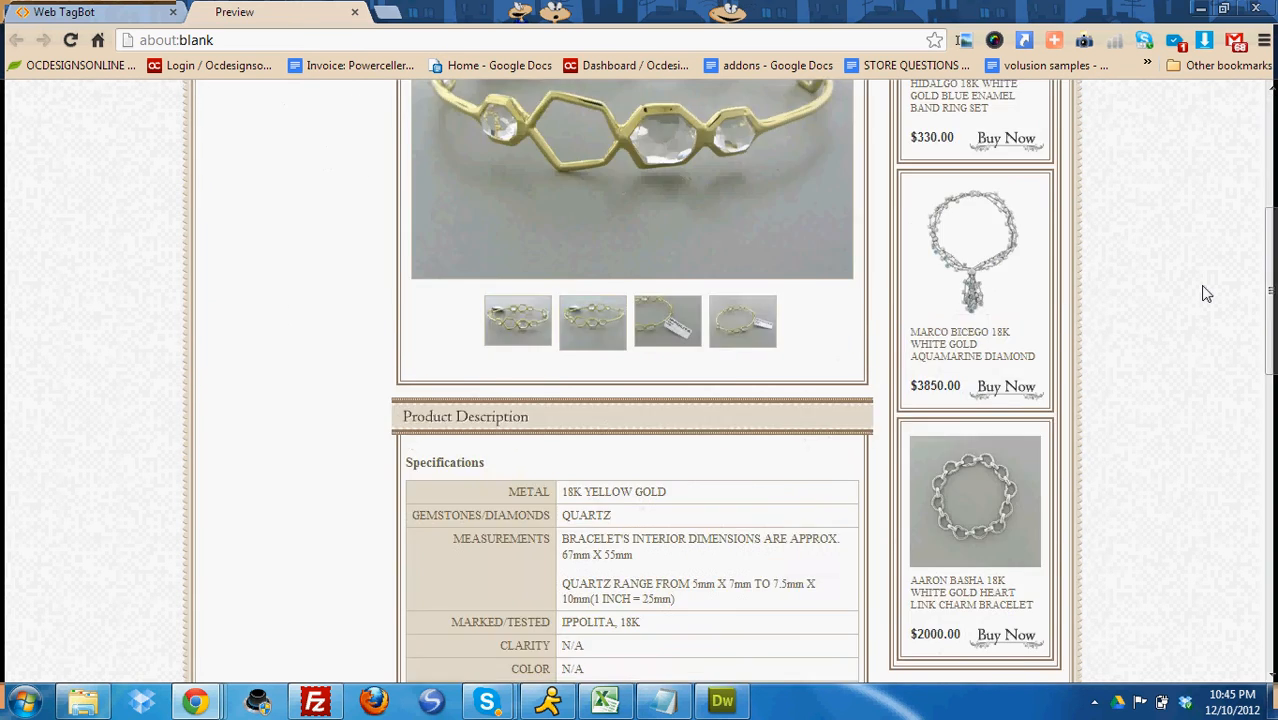
scroll(1207, 293, "up", 5)
scroll(1207, 293, "up", 1)
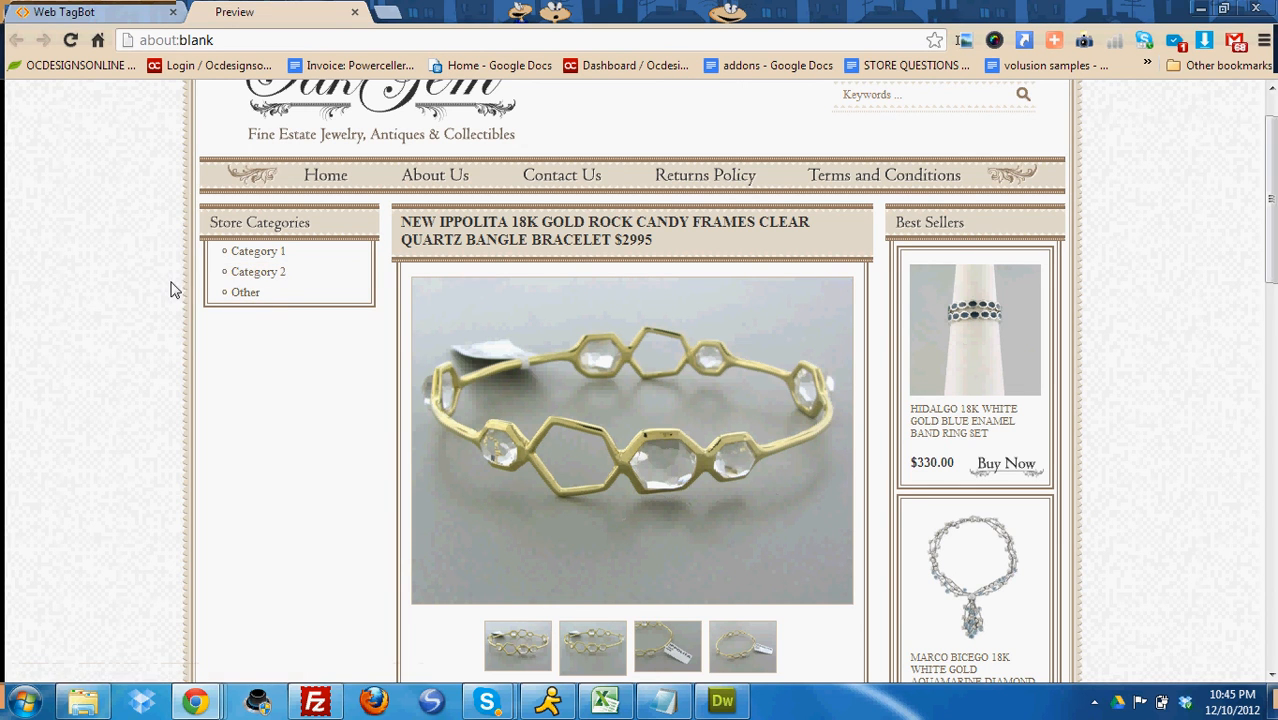
scroll(171, 287, "down", 1)
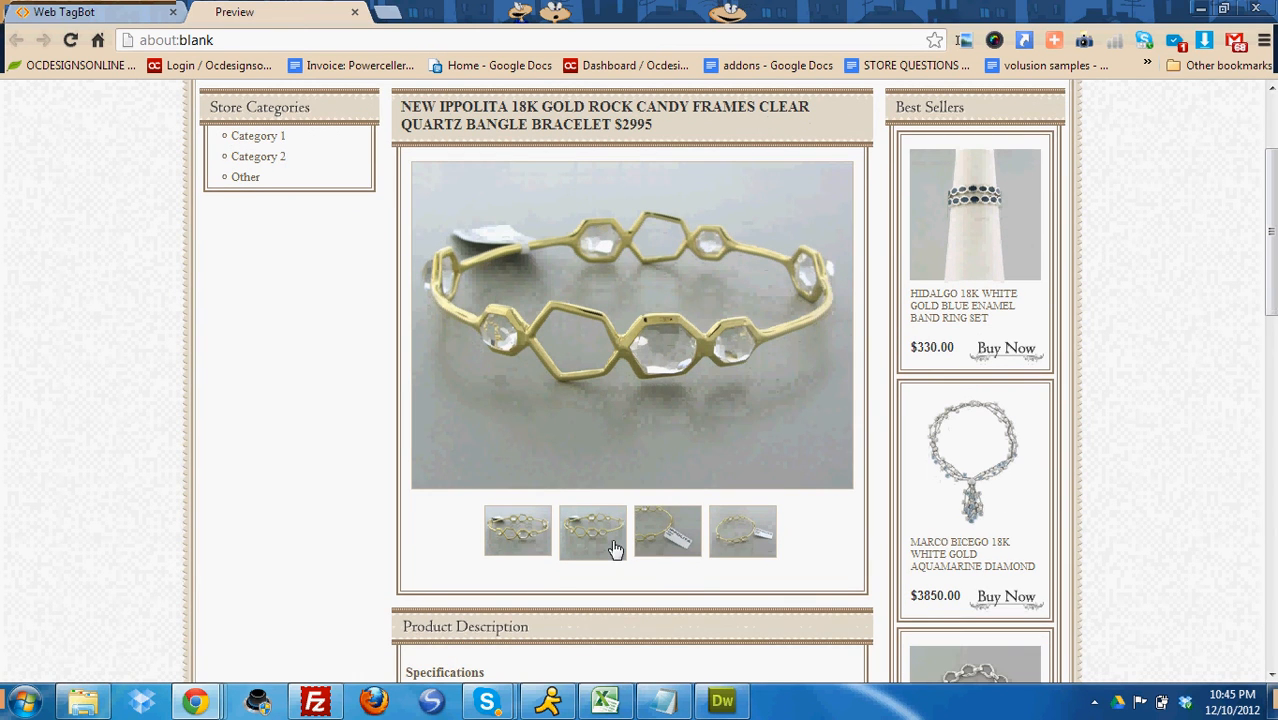
left_click(679, 549)
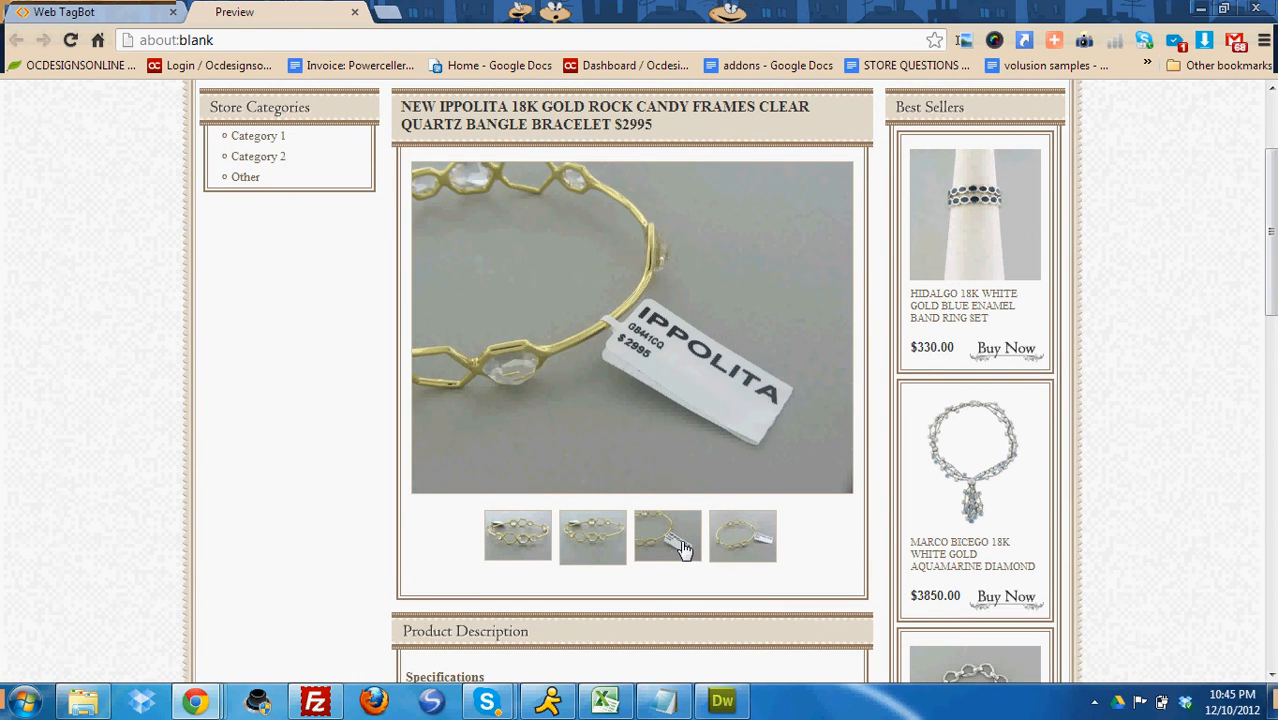
scroll(650, 450, "down", 7)
scroll(573, 198, "up", 1)
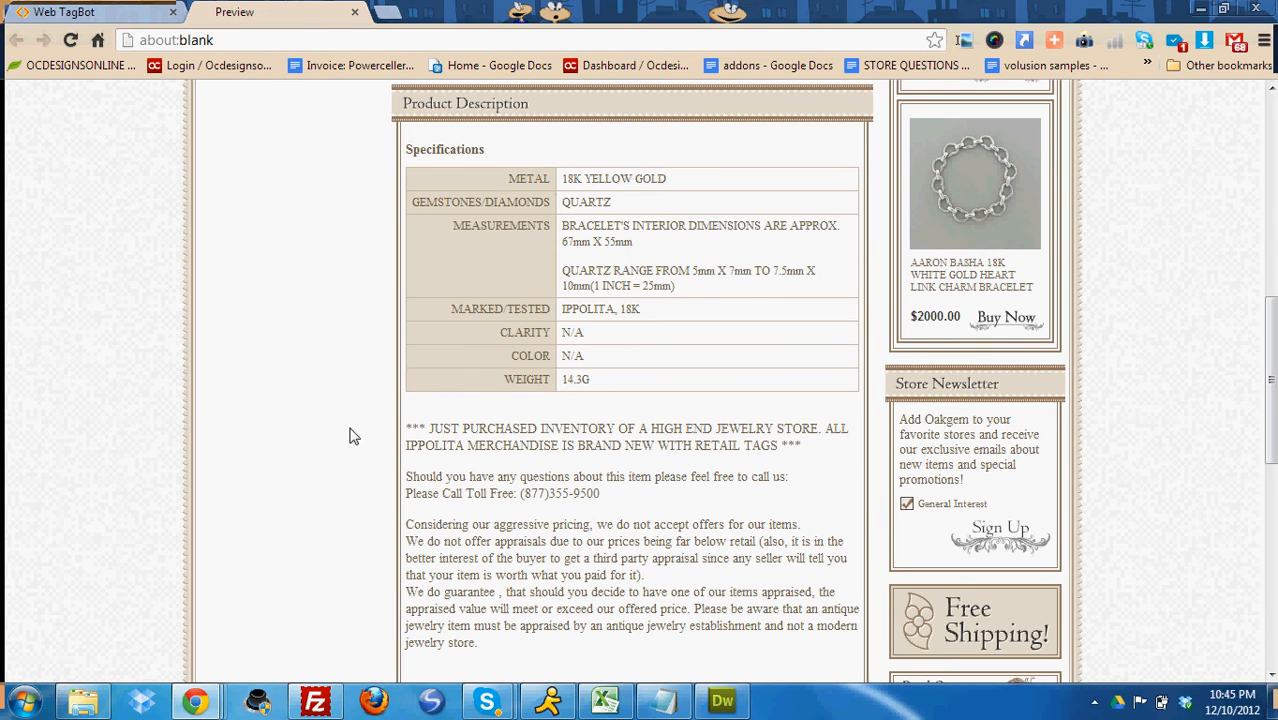
scroll(350, 436, "down", 2)
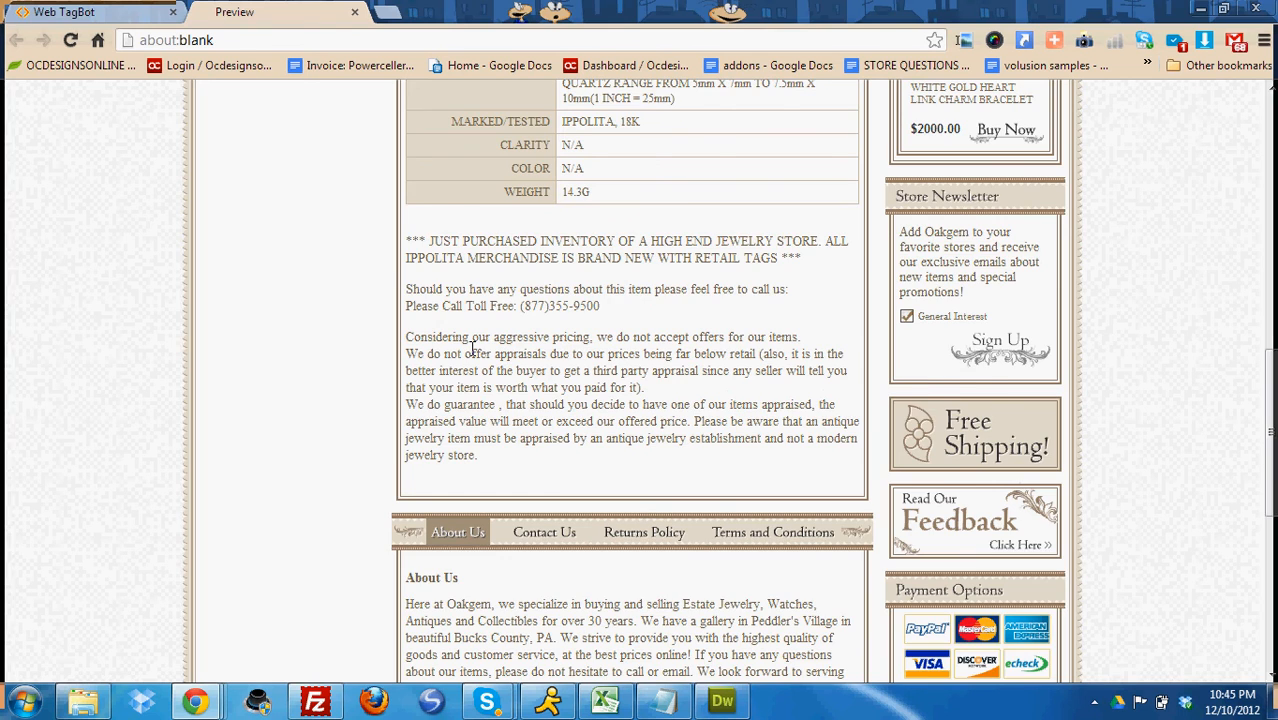
scroll(473, 347, "down", 4)
scroll(473, 356, "down", 3)
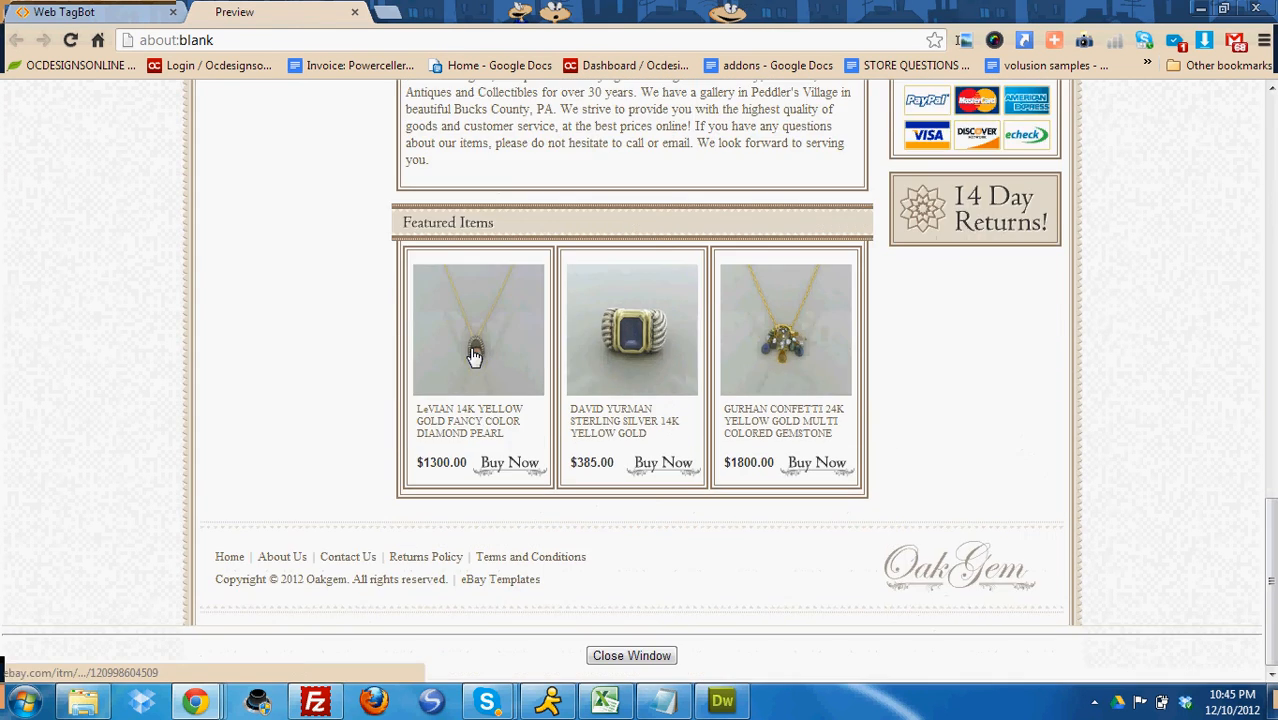
scroll(473, 356, "up", 10)
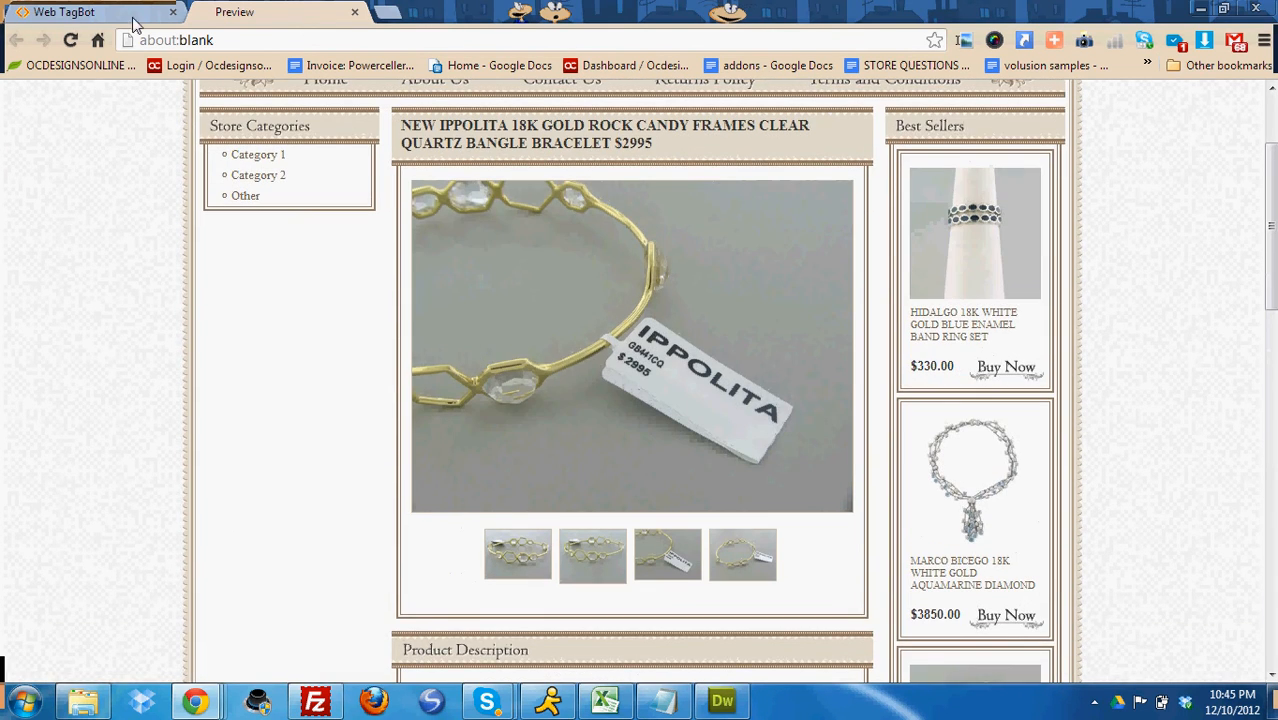
Return to the Web TagBot page and copy the entire generated HTML template code again
left_click(132, 22)
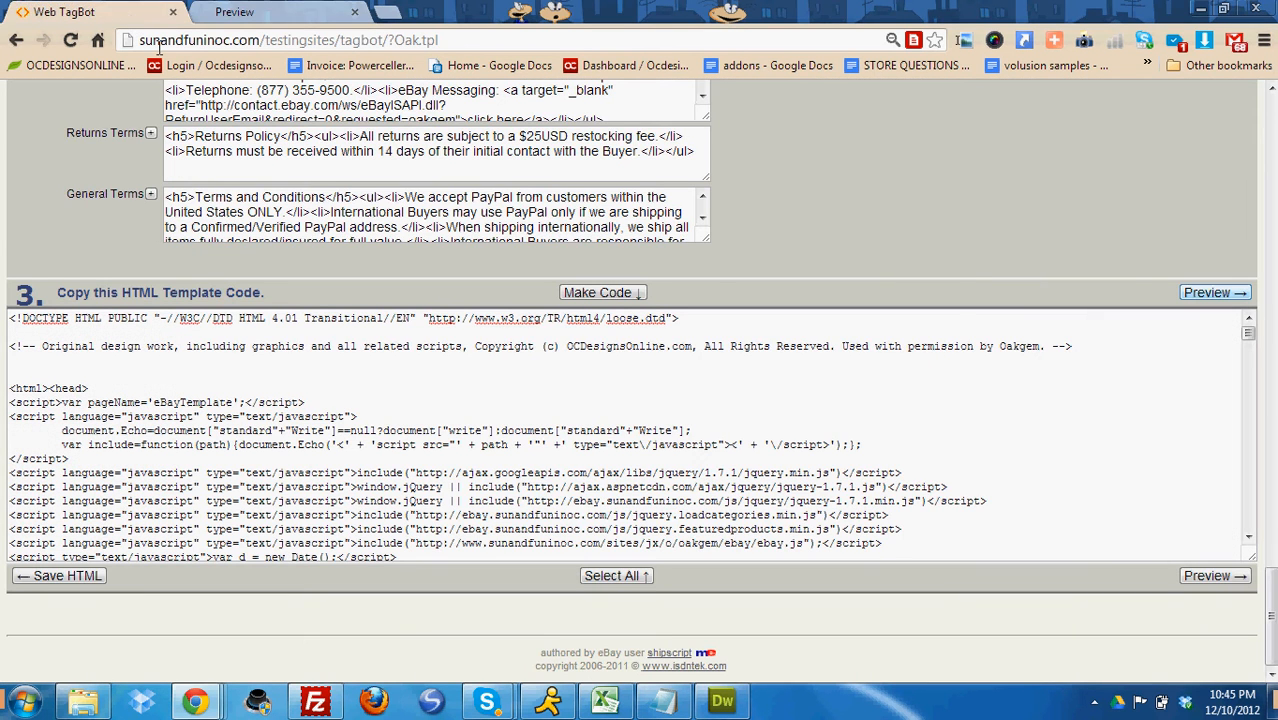
left_click(610, 575)
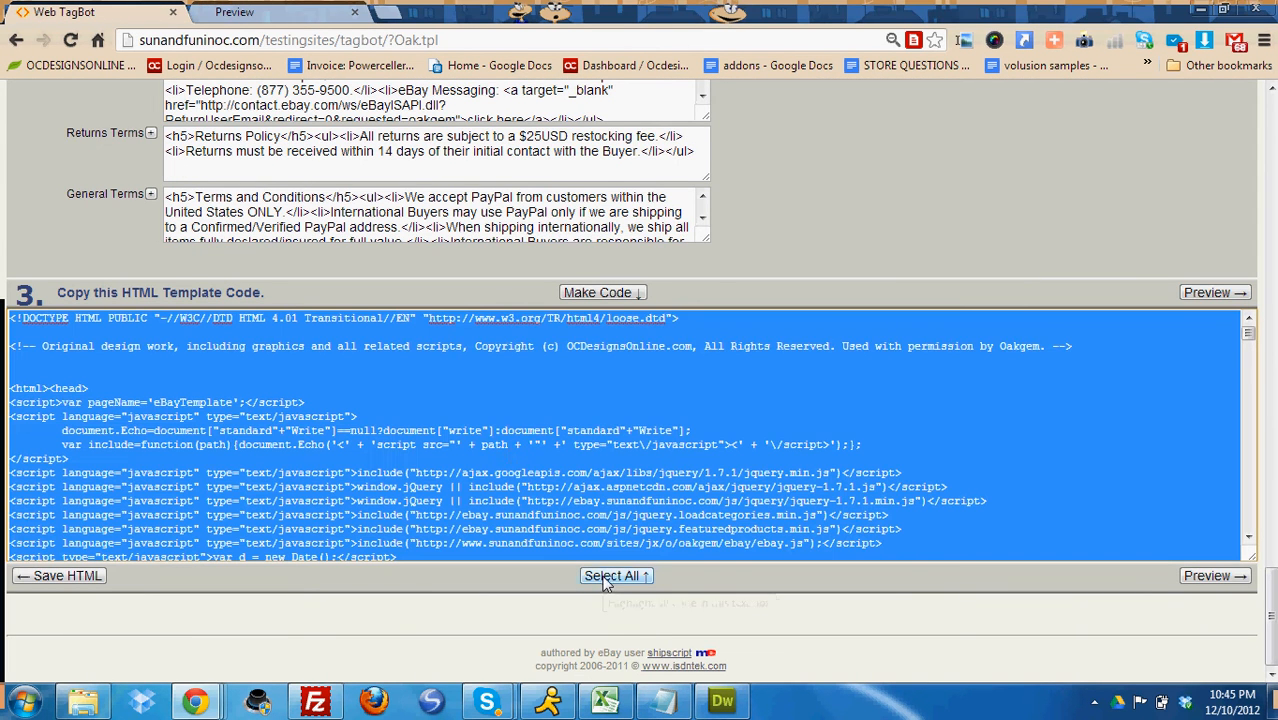
right_click(518, 455)
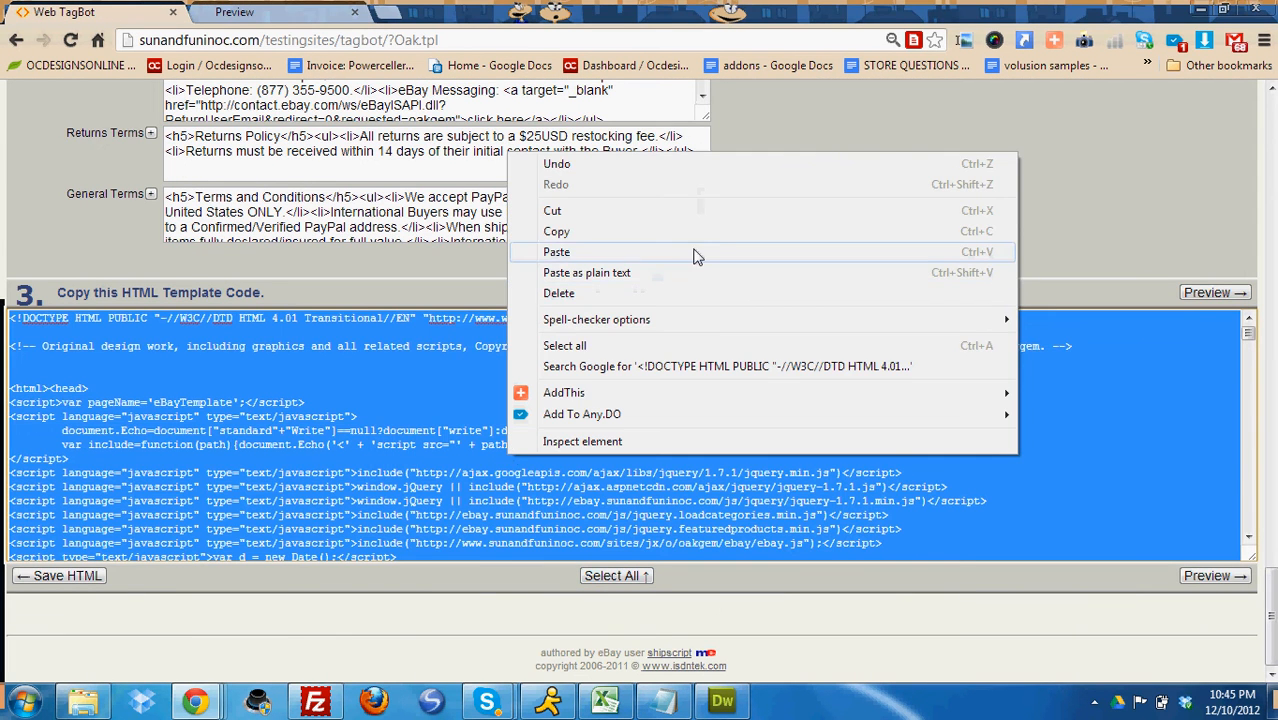
left_click(660, 231)
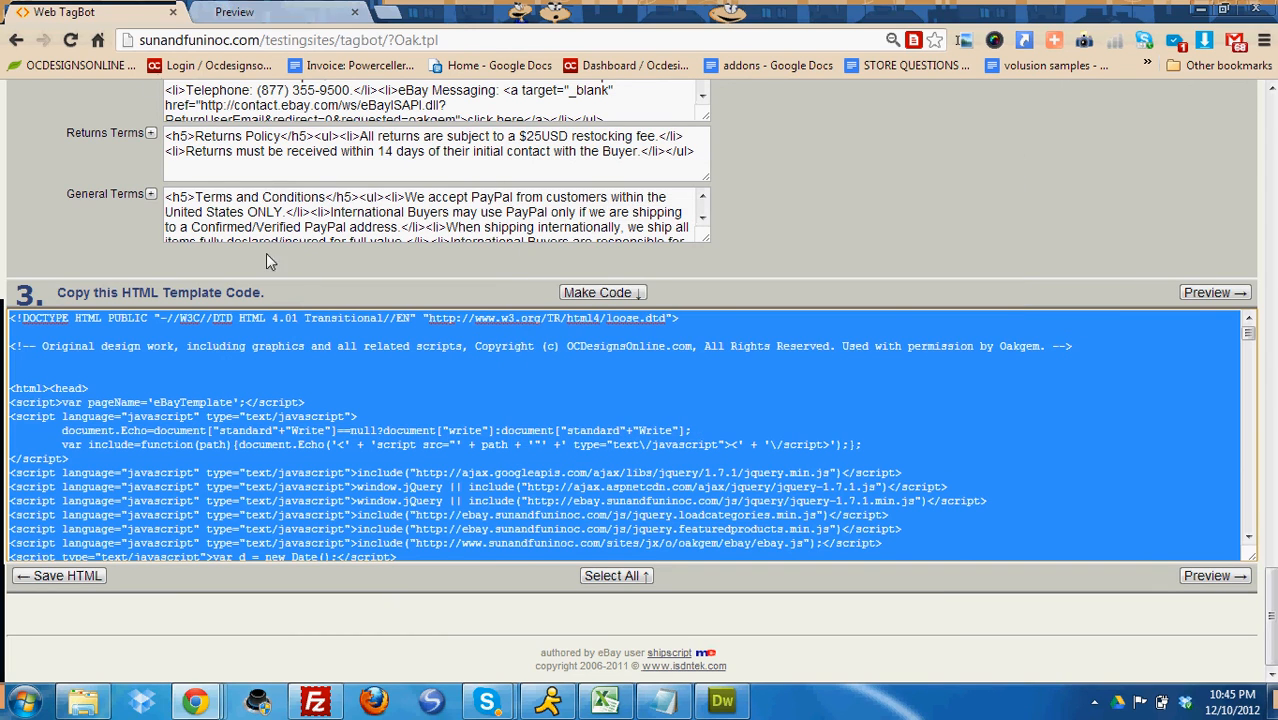
Switch to the eBay listing of the Ippolita 18K gold Rock Candy bangle bracelet and open it for revision
mouse_move(213, 706)
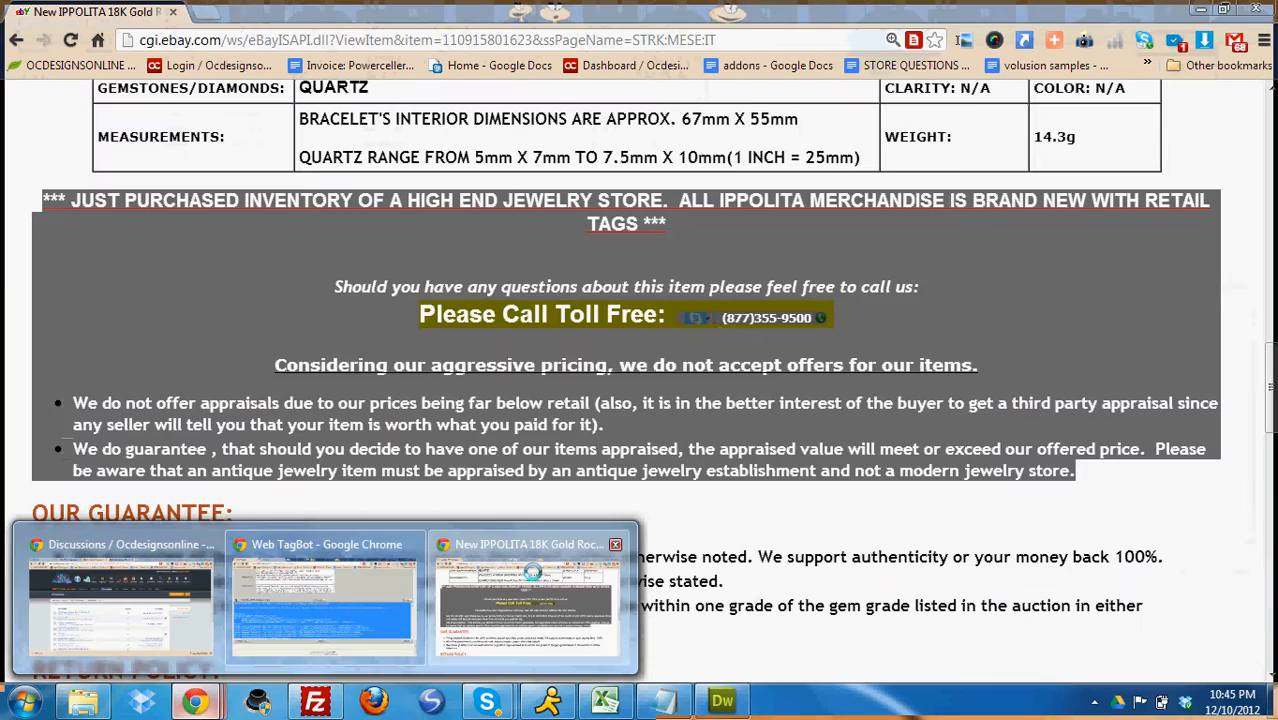
left_click(535, 580)
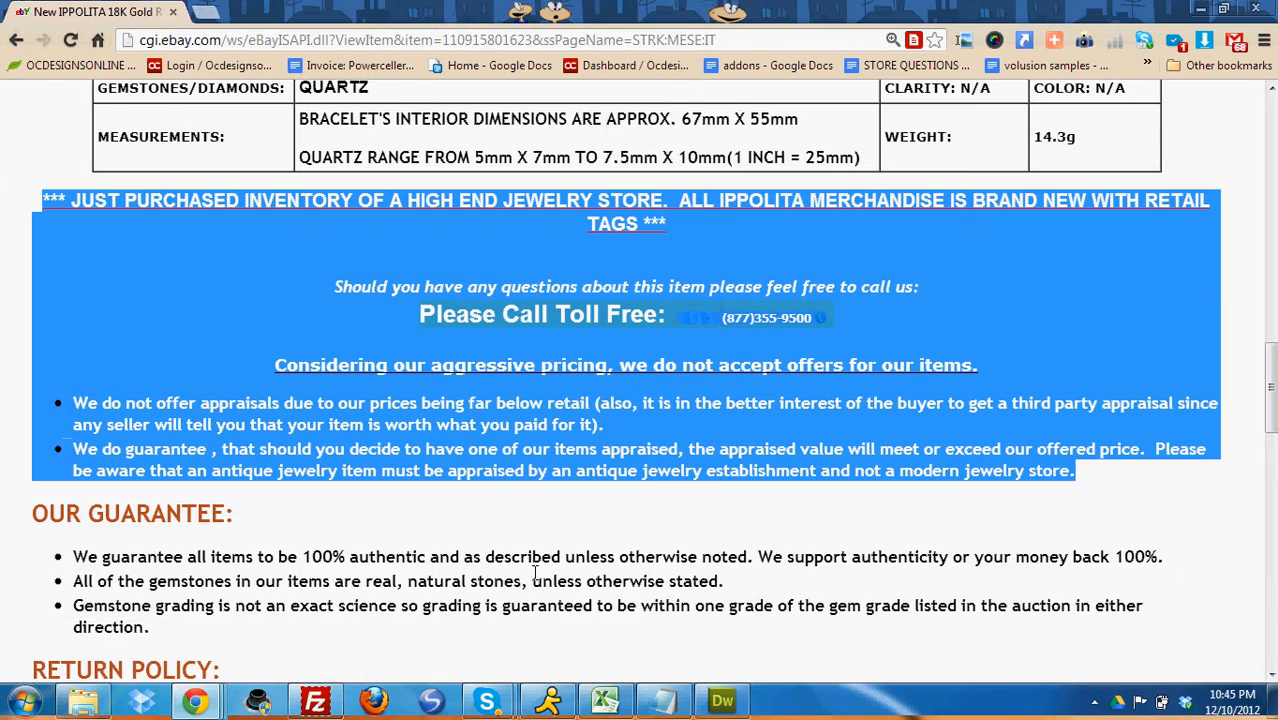
scroll(535, 572, "down", 1)
scroll(535, 570, "up", 4)
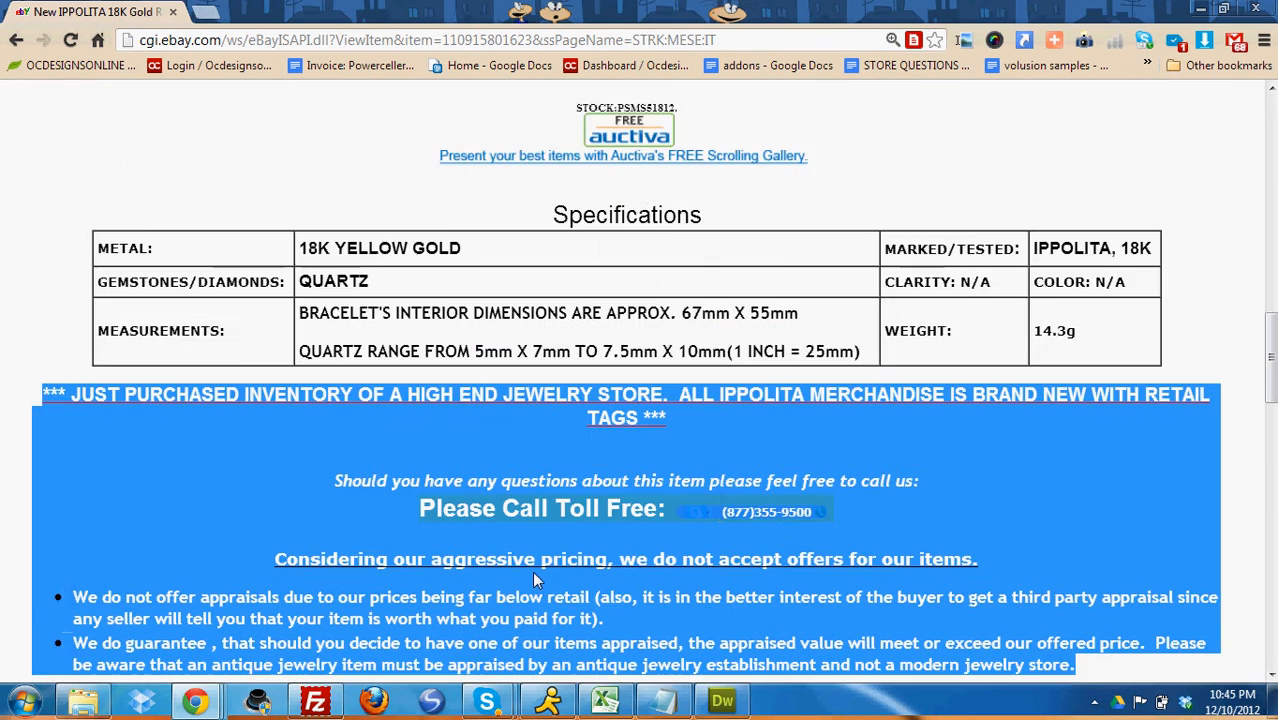
scroll(535, 567, "up", 3)
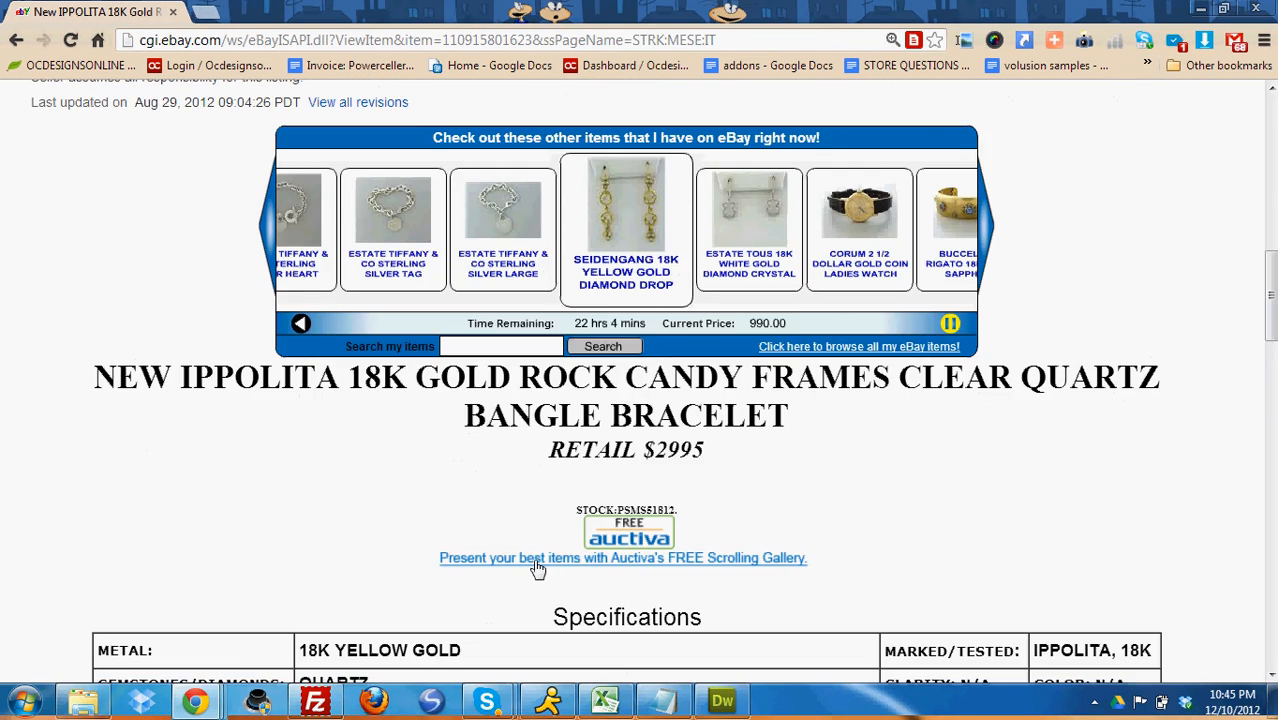
scroll(536, 568, "up", 10)
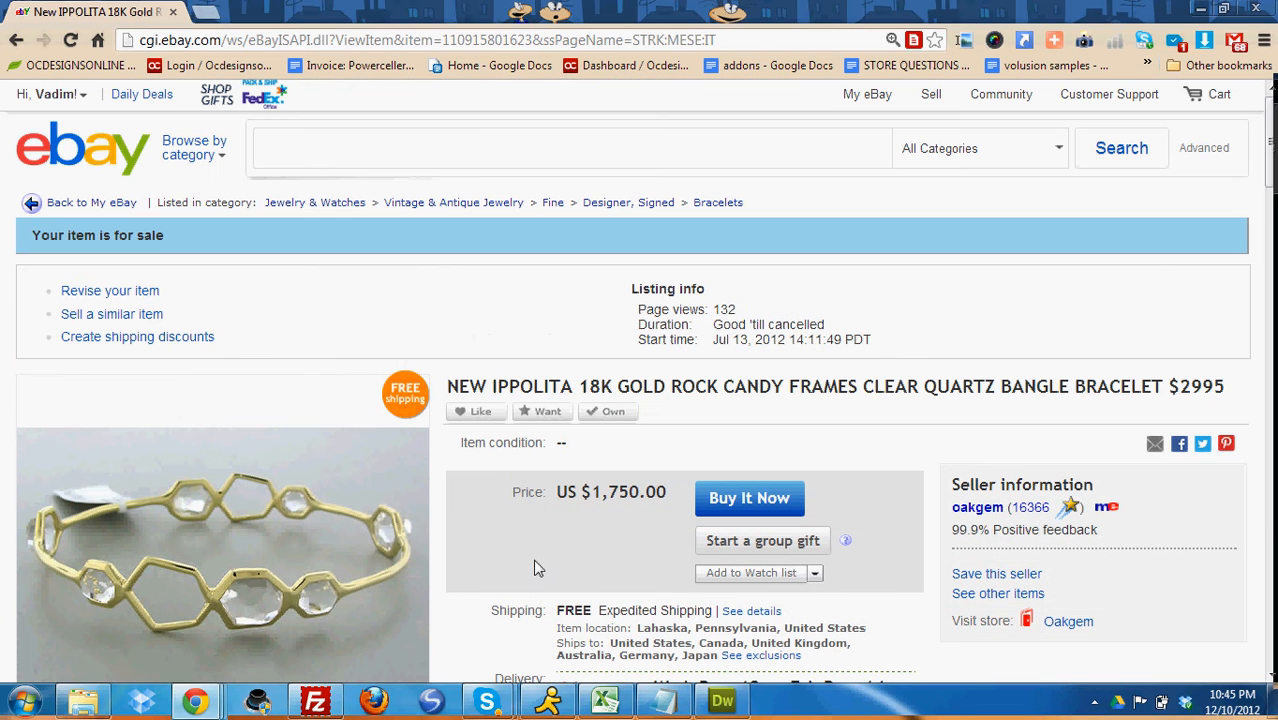
left_click(123, 298)
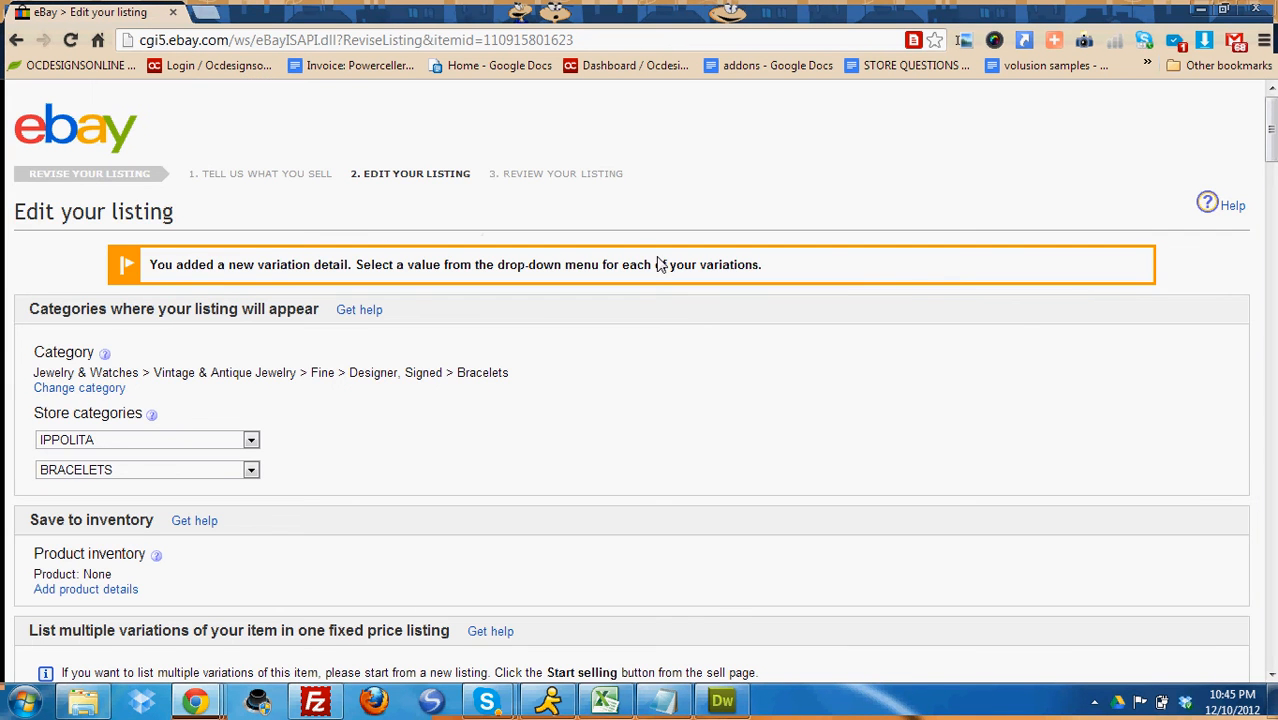
Replace the entire item description in its HTML view with the copied Oakgem template code
scroll(660, 265, "down", 15)
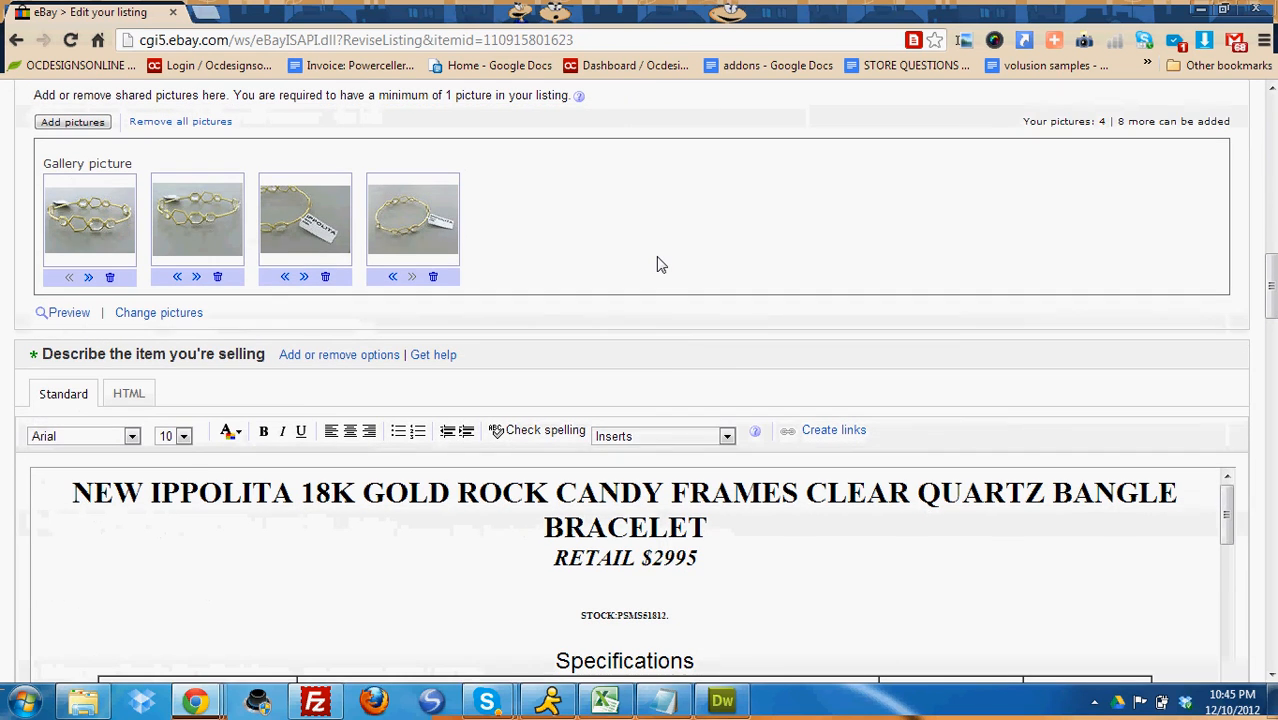
left_click(131, 397)
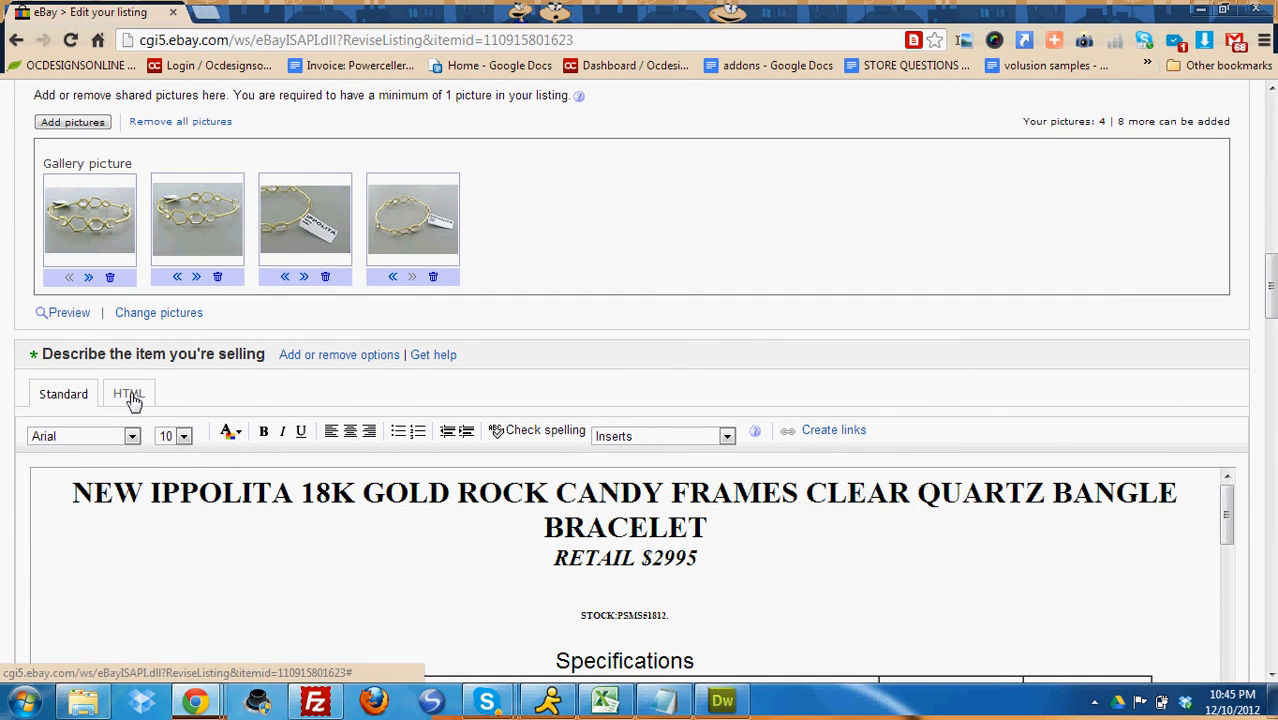
left_click(140, 476)
key("ctrl+a")
key("Delete")
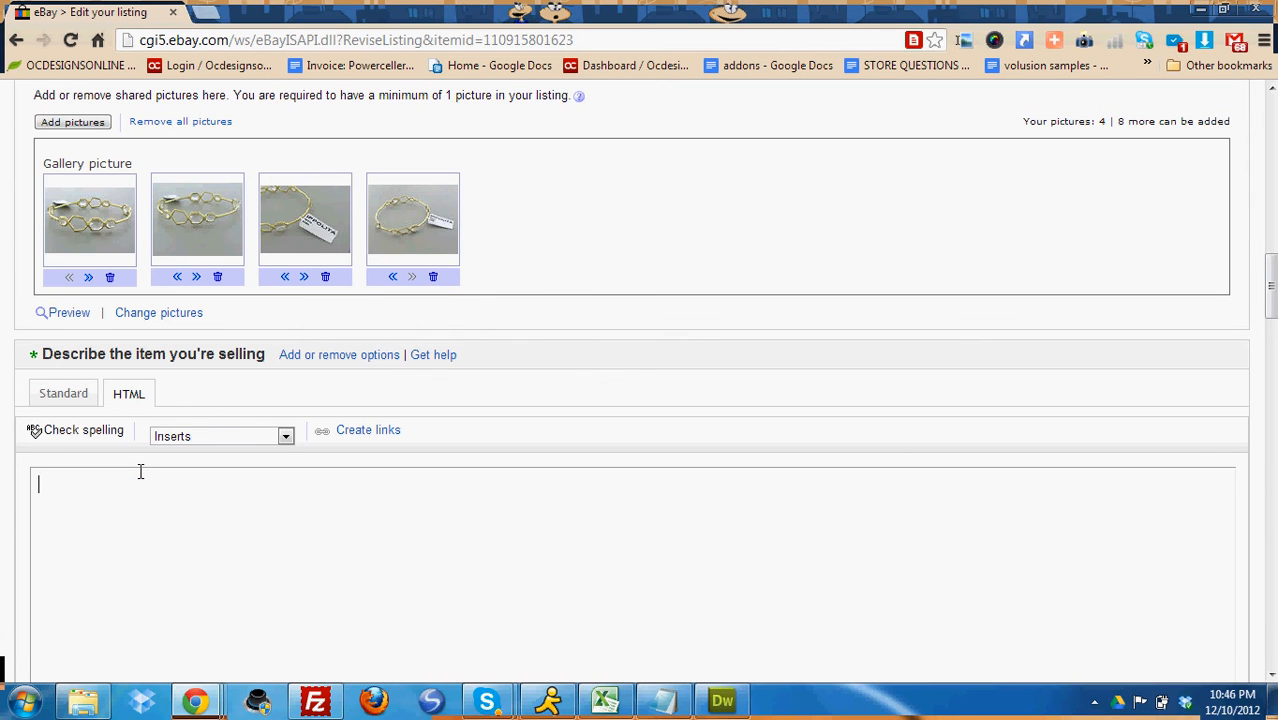
key("ctrl+v")
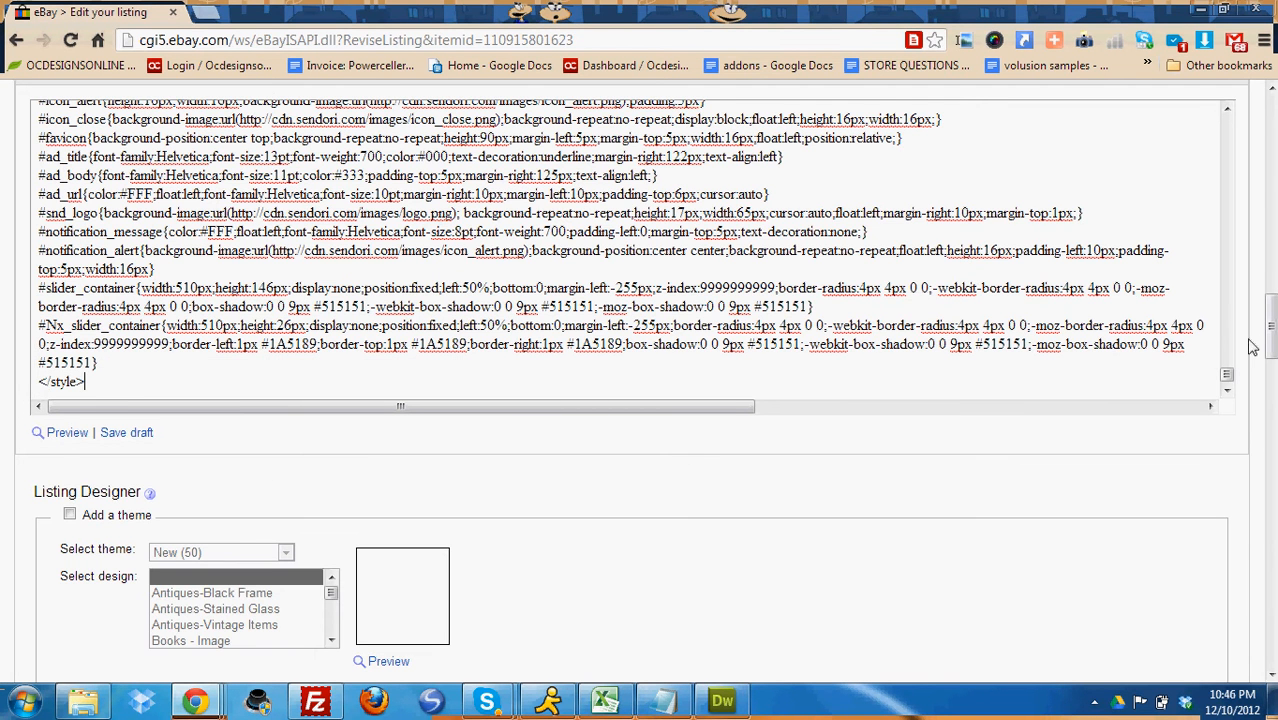
Look over the pasted template code and continue the listing revision to the review stage
scroll(802, 343, "up", 5)
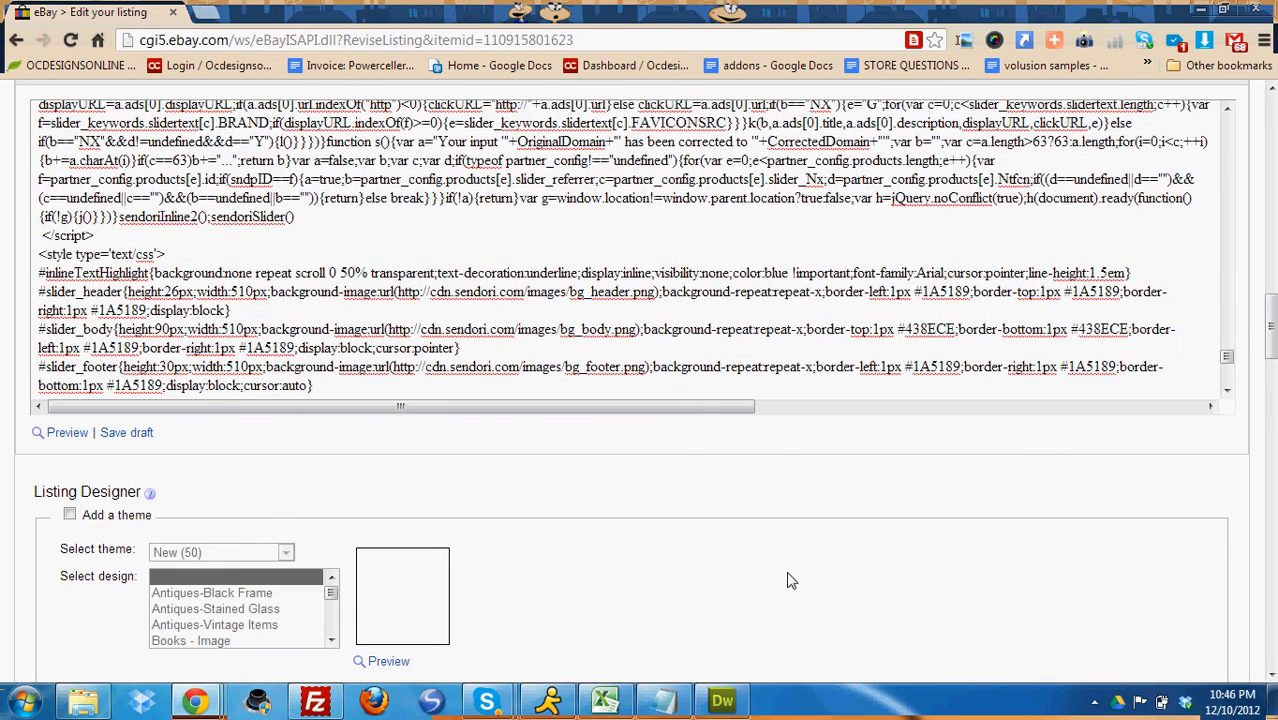
scroll(790, 576, "up", 2)
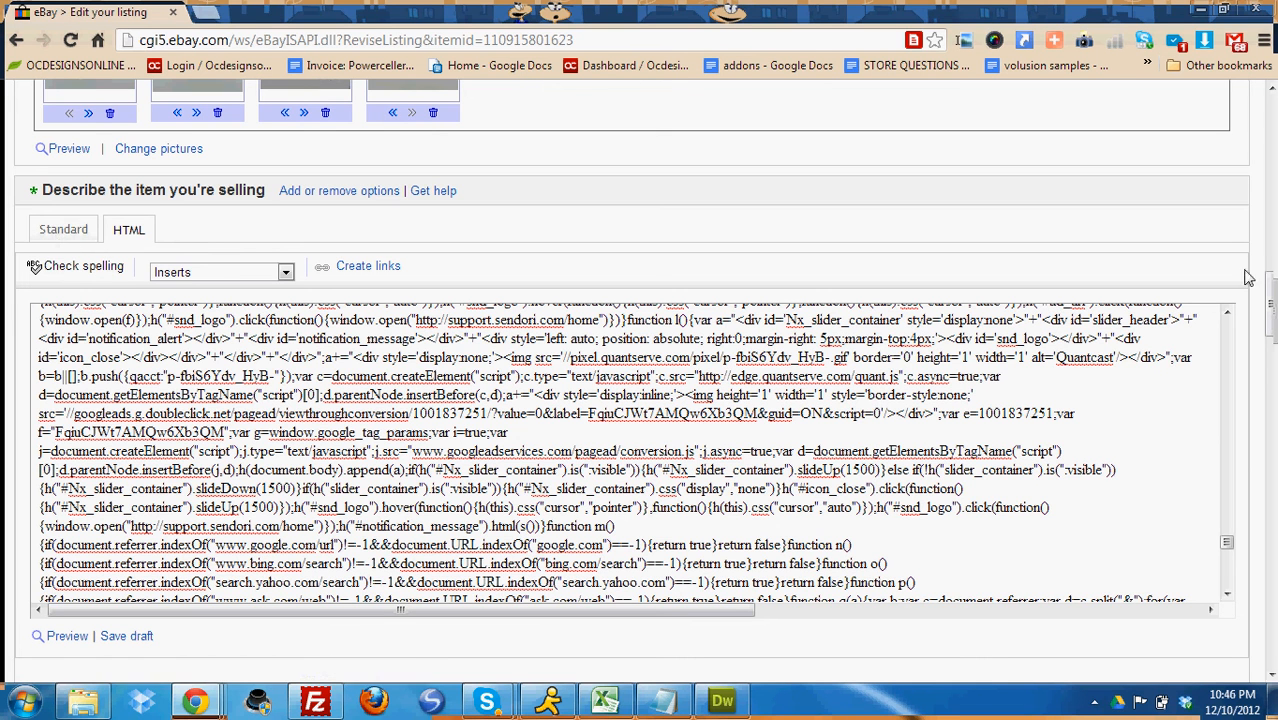
left_click_drag(1268, 297, 1272, 650)
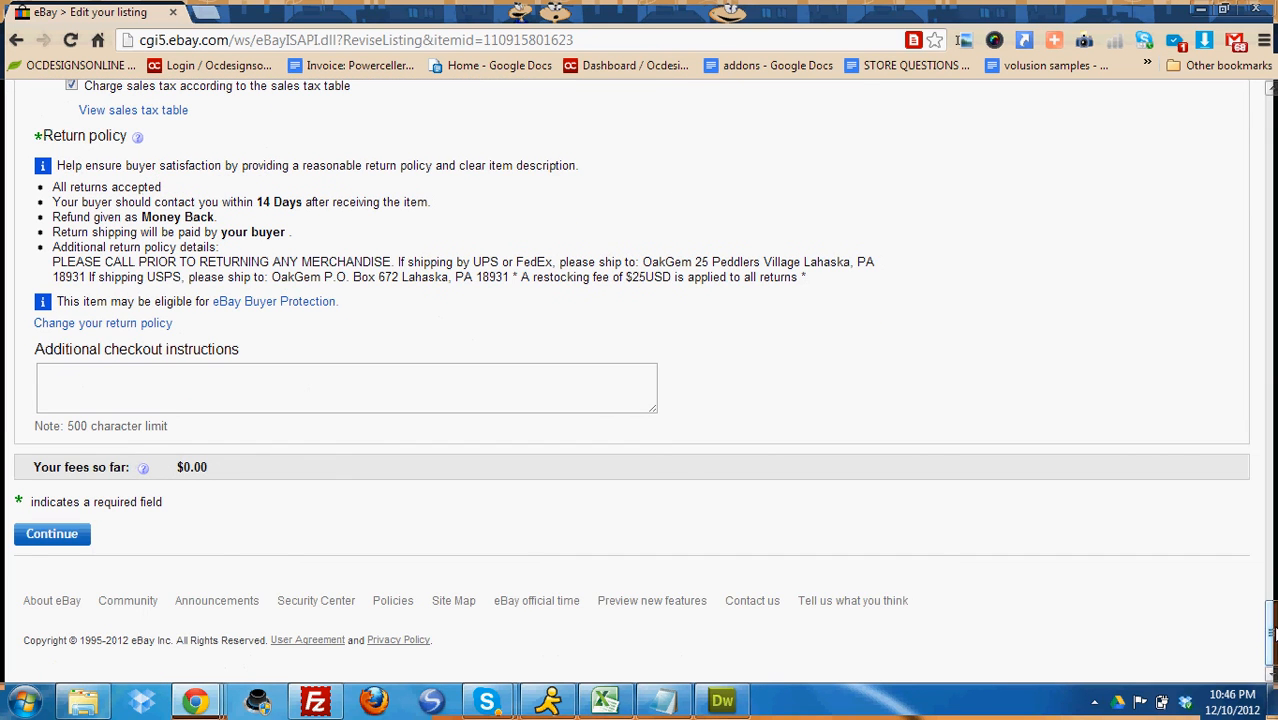
left_click(67, 537)
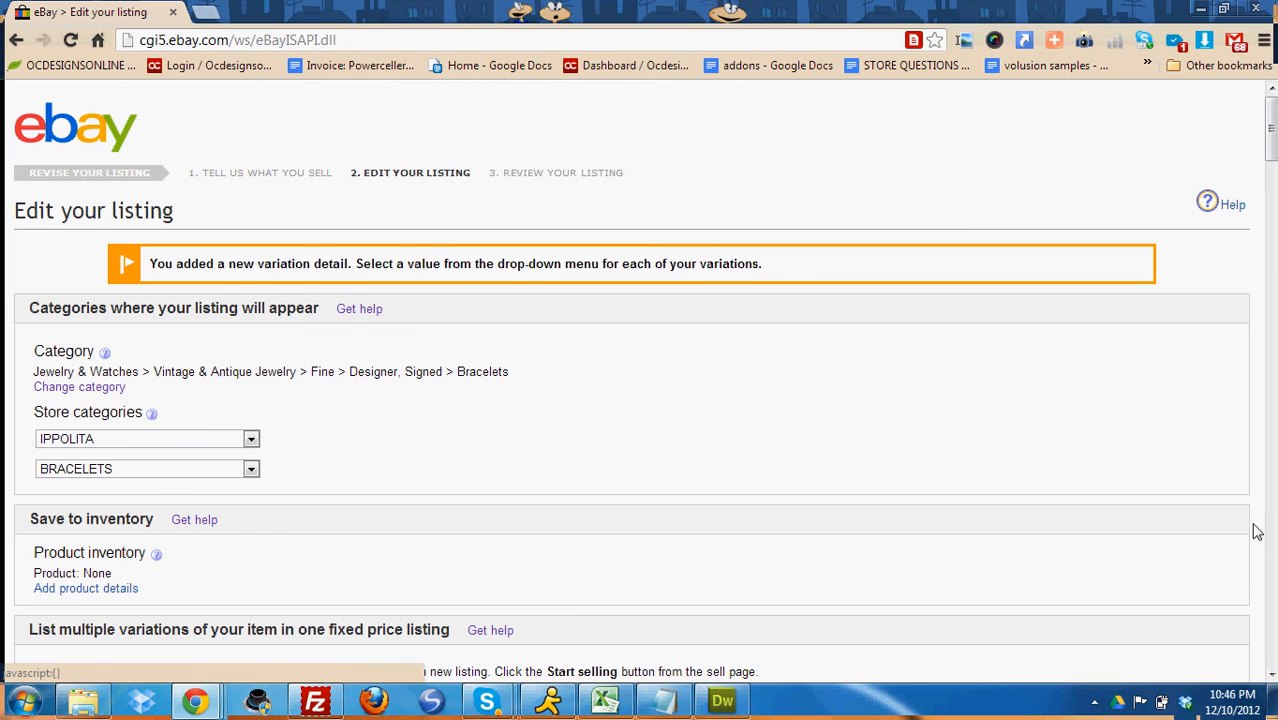
Try again to continue the listing revision, and examine the HTML code in the item description section
left_click(1270, 555)
left_click(1270, 555)
left_click(1270, 555)
left_click(1270, 555)
left_click(1270, 555)
left_click(1270, 555)
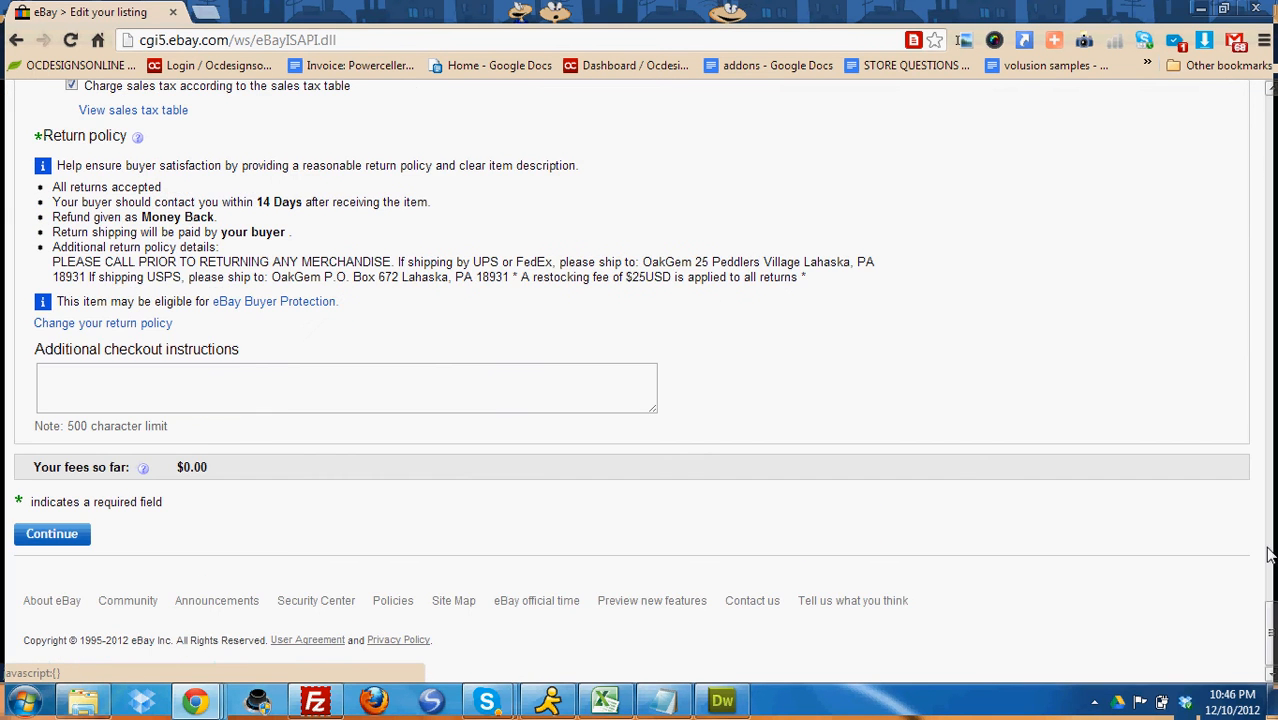
left_click(77, 536)
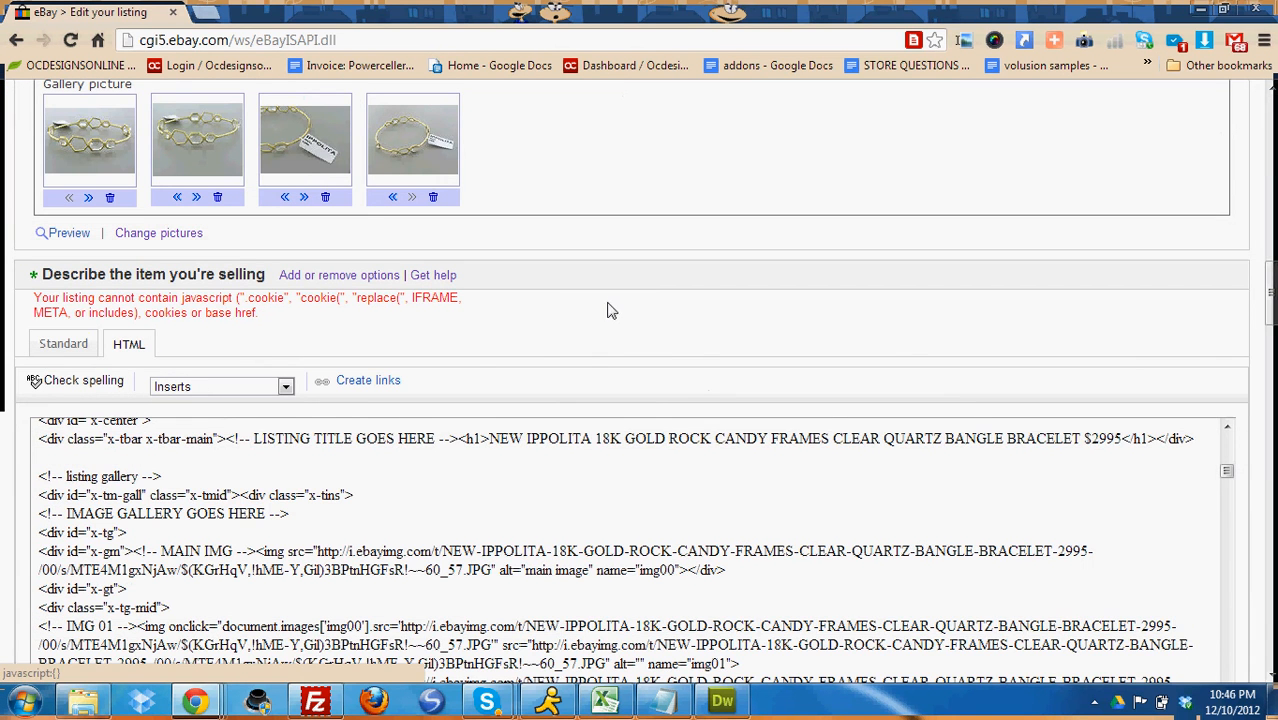
scroll(605, 300, "down", 10)
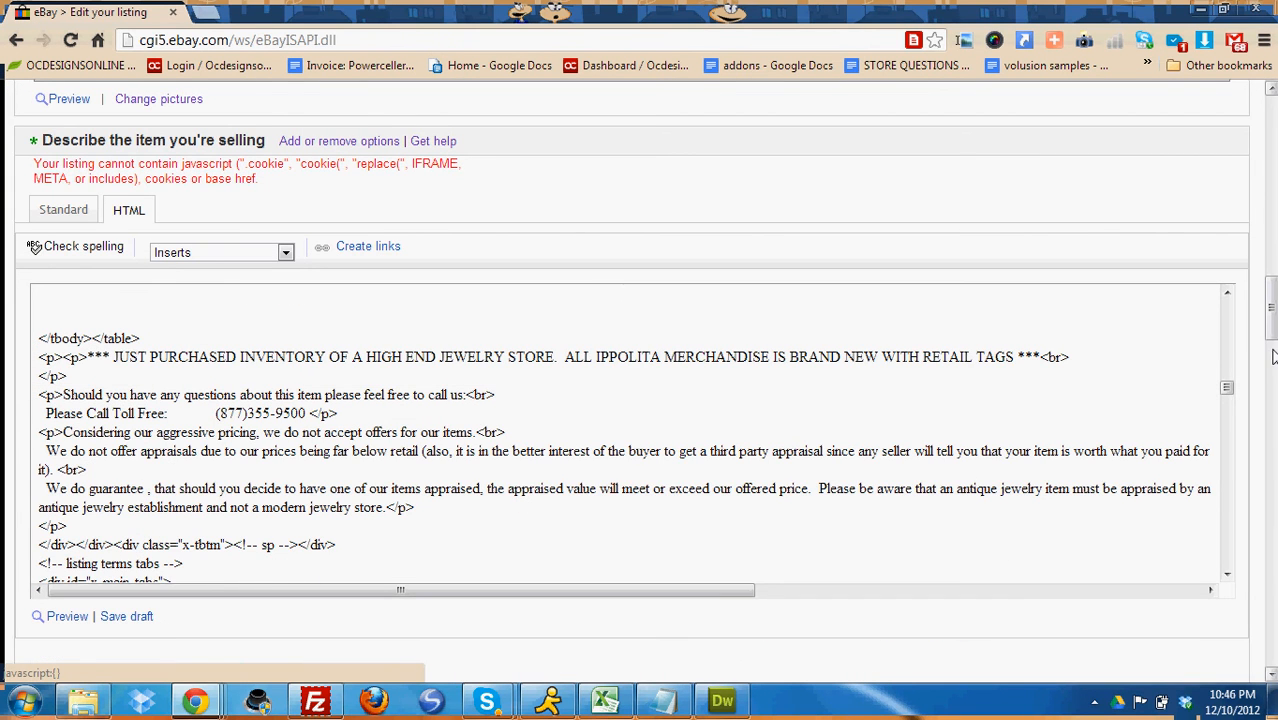
left_click_drag(1271, 315, 1271, 441)
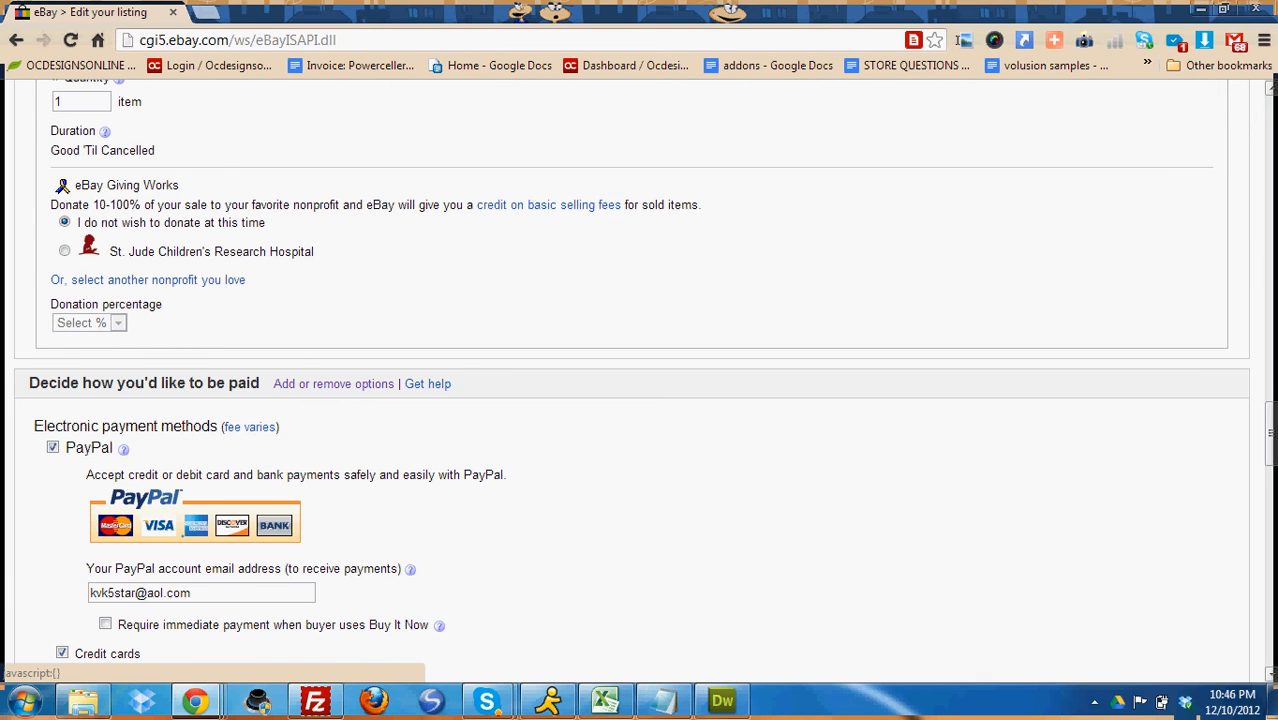
scroll(1272, 400, "down", 12)
scroll(1276, 390, "down", 1)
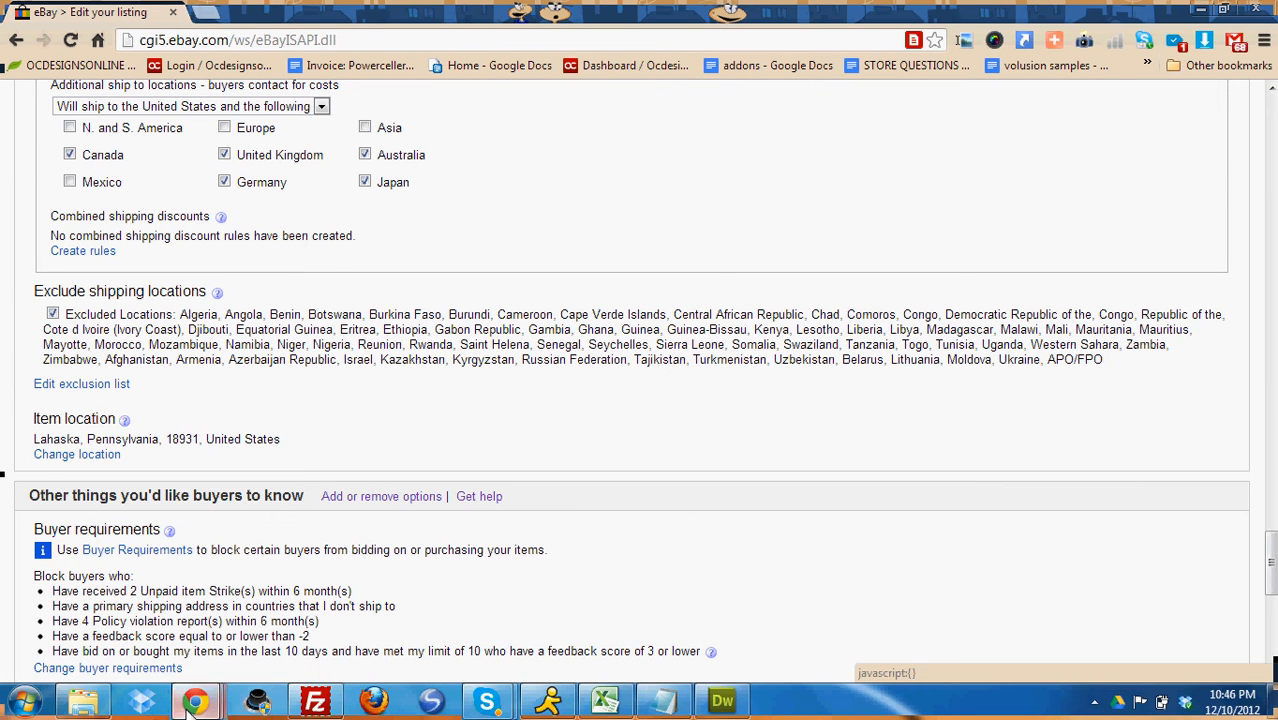
Return to Web TagBot and review the listing title, the image gallery entries and the listing specifications
mouse_move(193, 703)
mouse_move(323, 617)
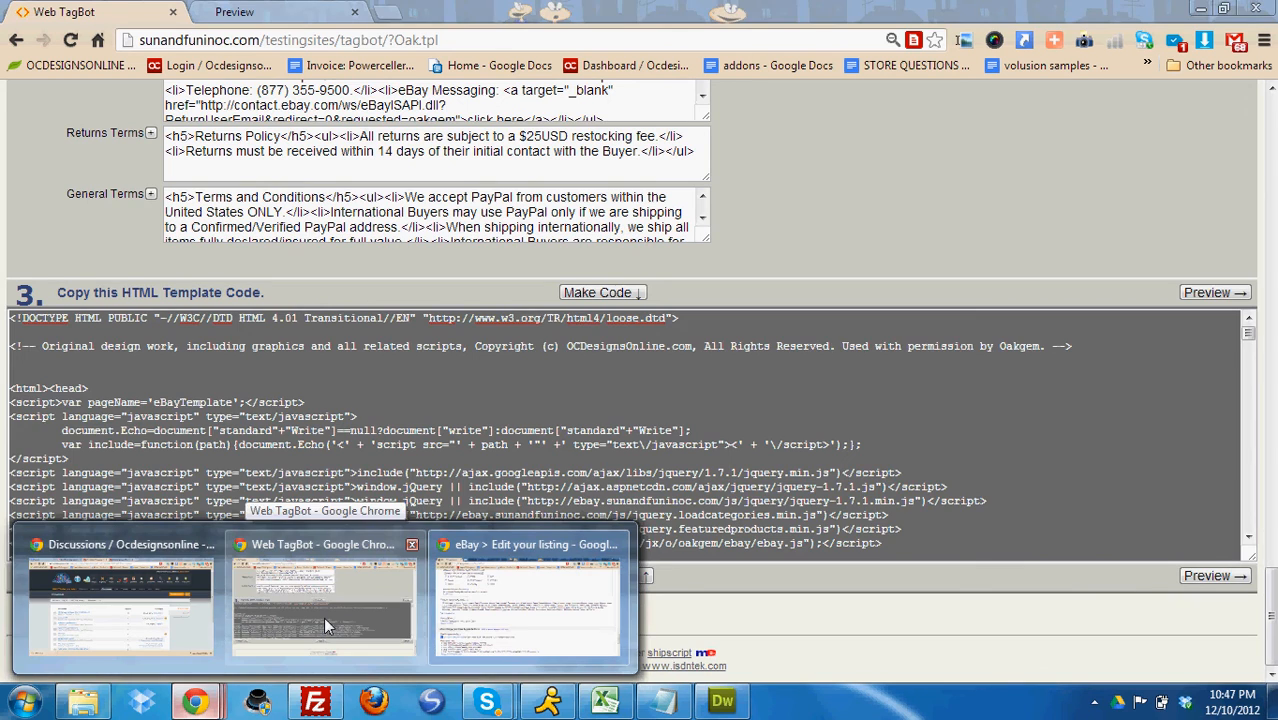
left_click(323, 617)
left_click(318, 443)
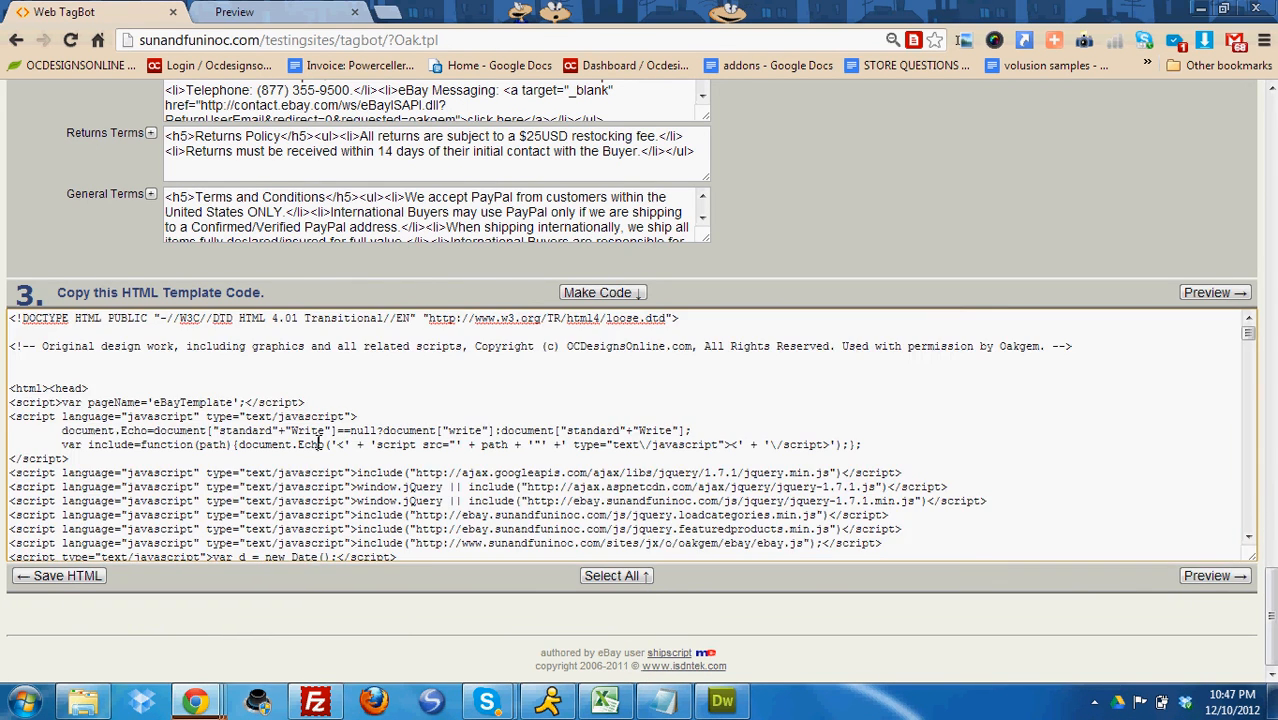
scroll(318, 443, "up", 4)
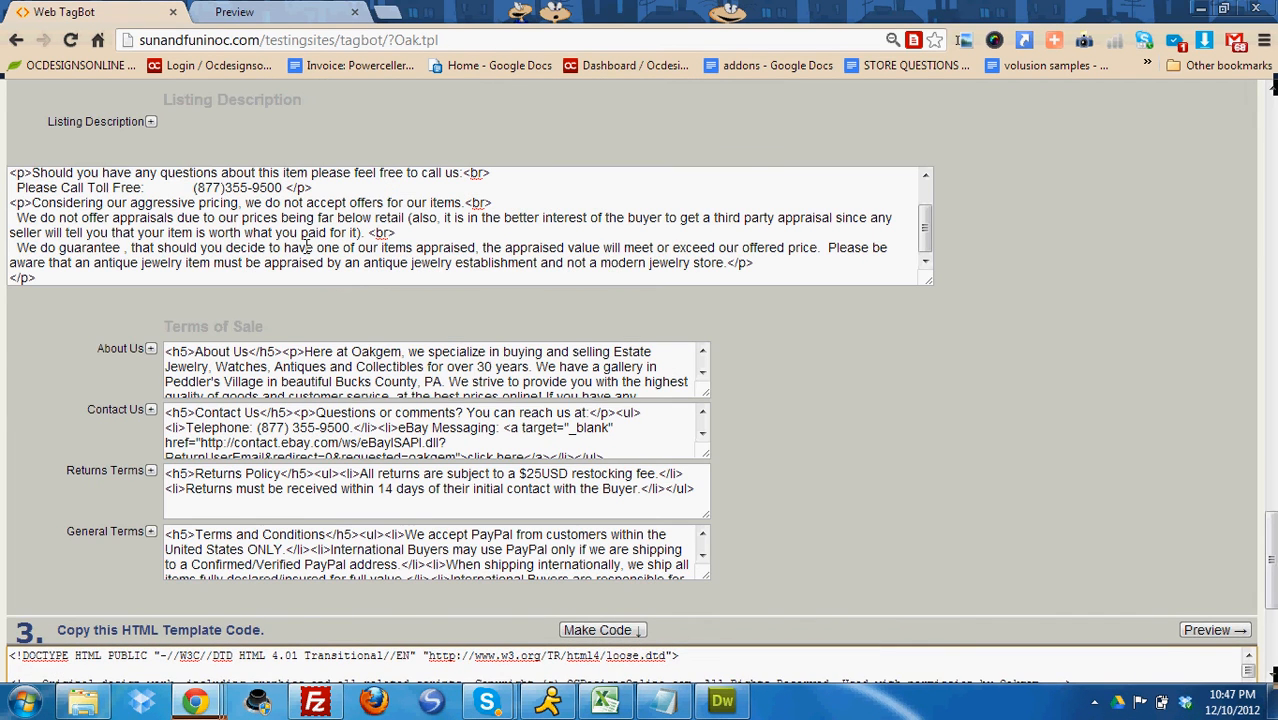
scroll(306, 247, "up", 4)
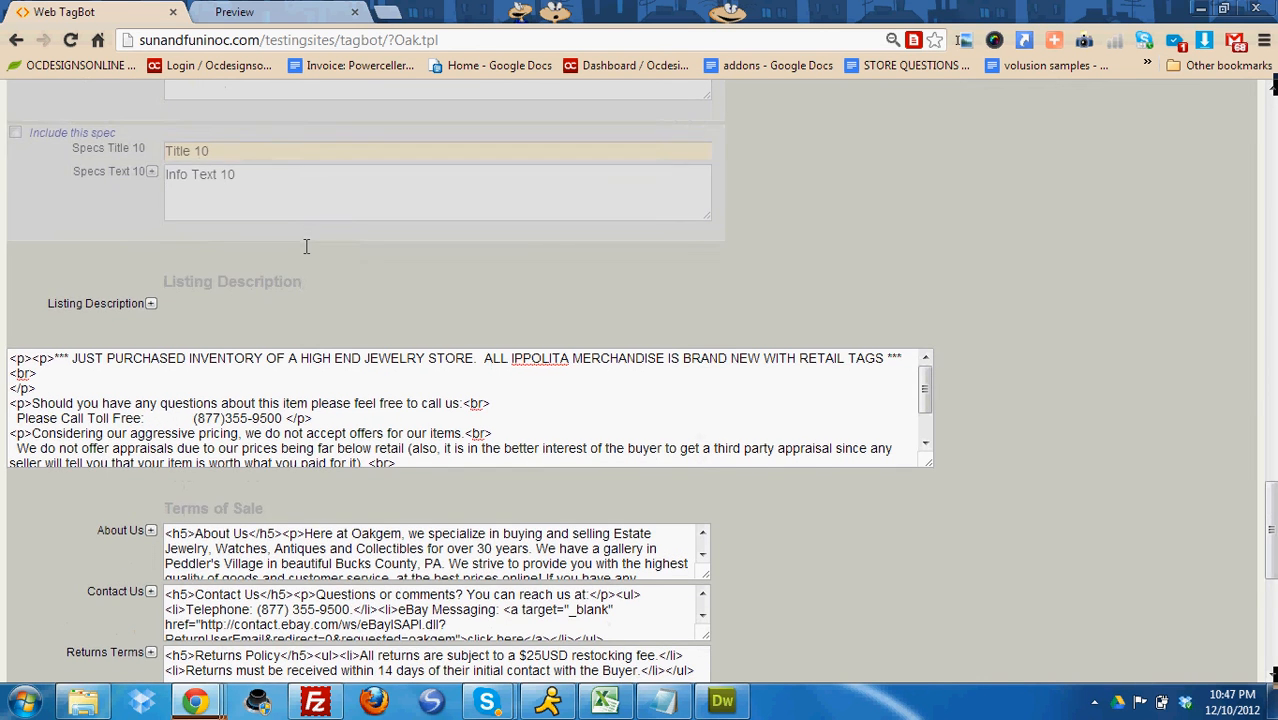
scroll(306, 247, "up", 9)
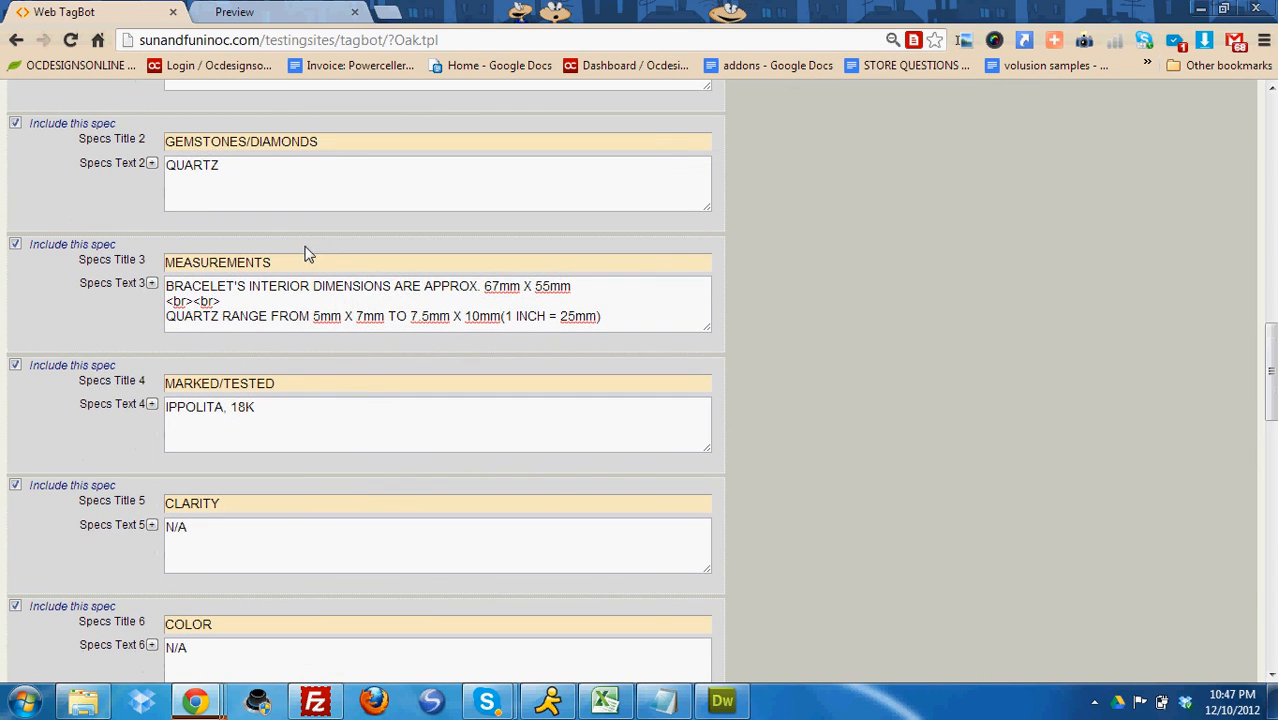
scroll(307, 253, "up", 10)
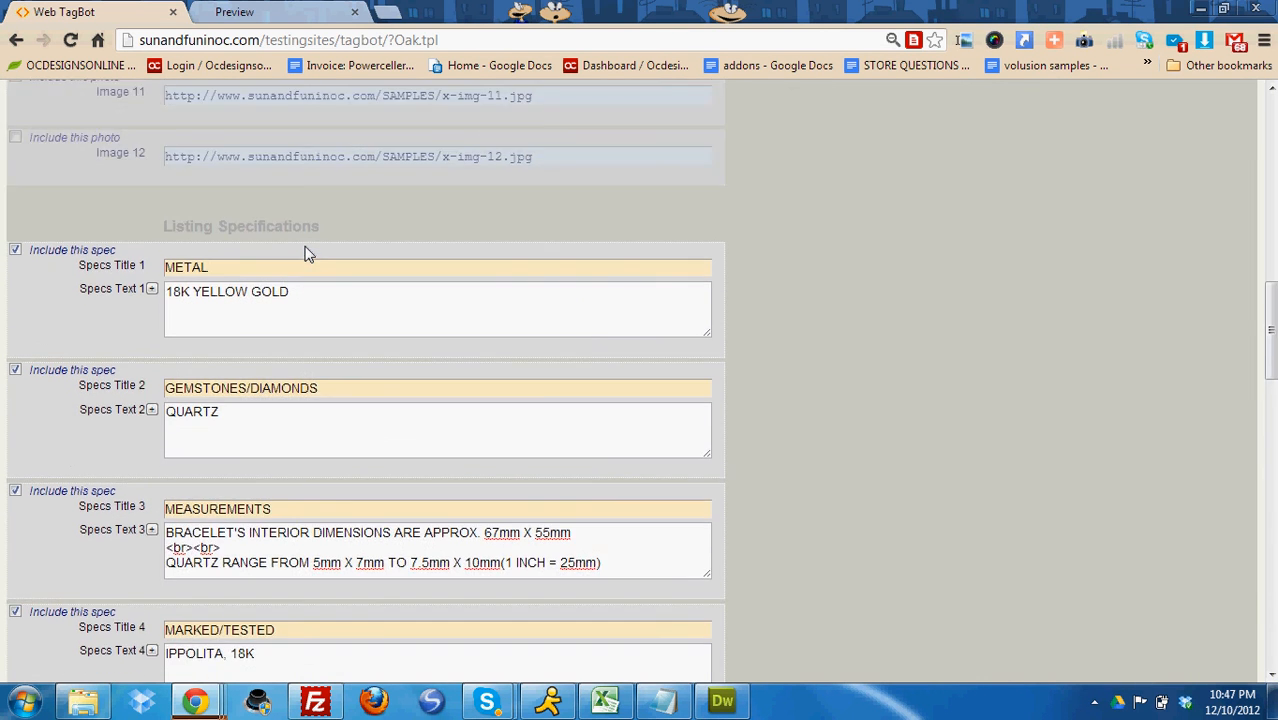
scroll(307, 253, "up", 3)
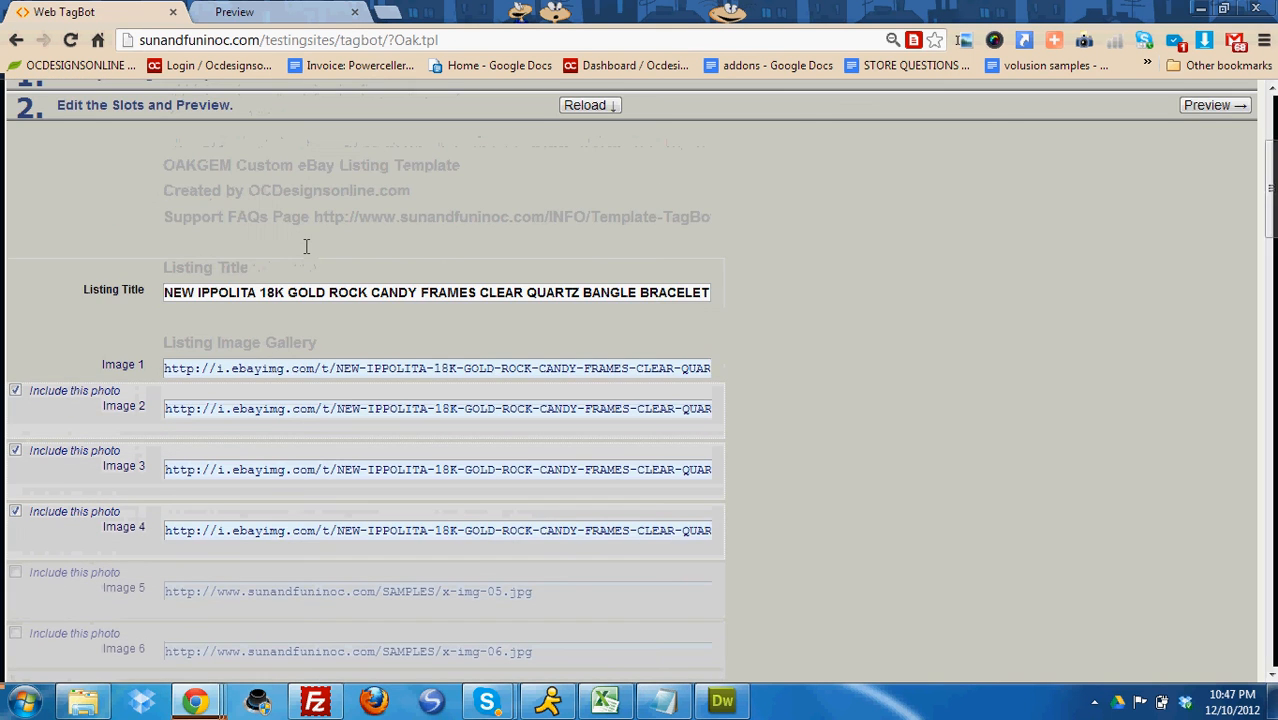
scroll(306, 250, "down", 8)
scroll(306, 248, "down", 1)
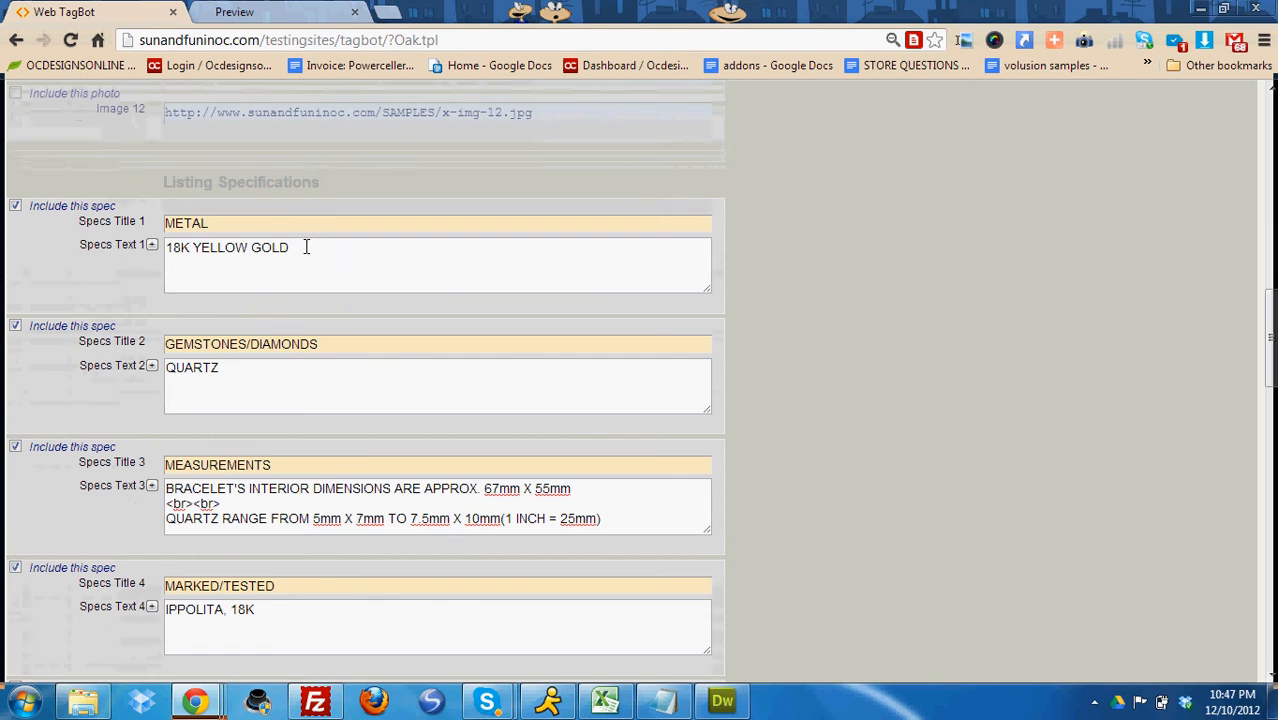
scroll(5, 410, "down", 4)
scroll(5, 411, "up", 1)
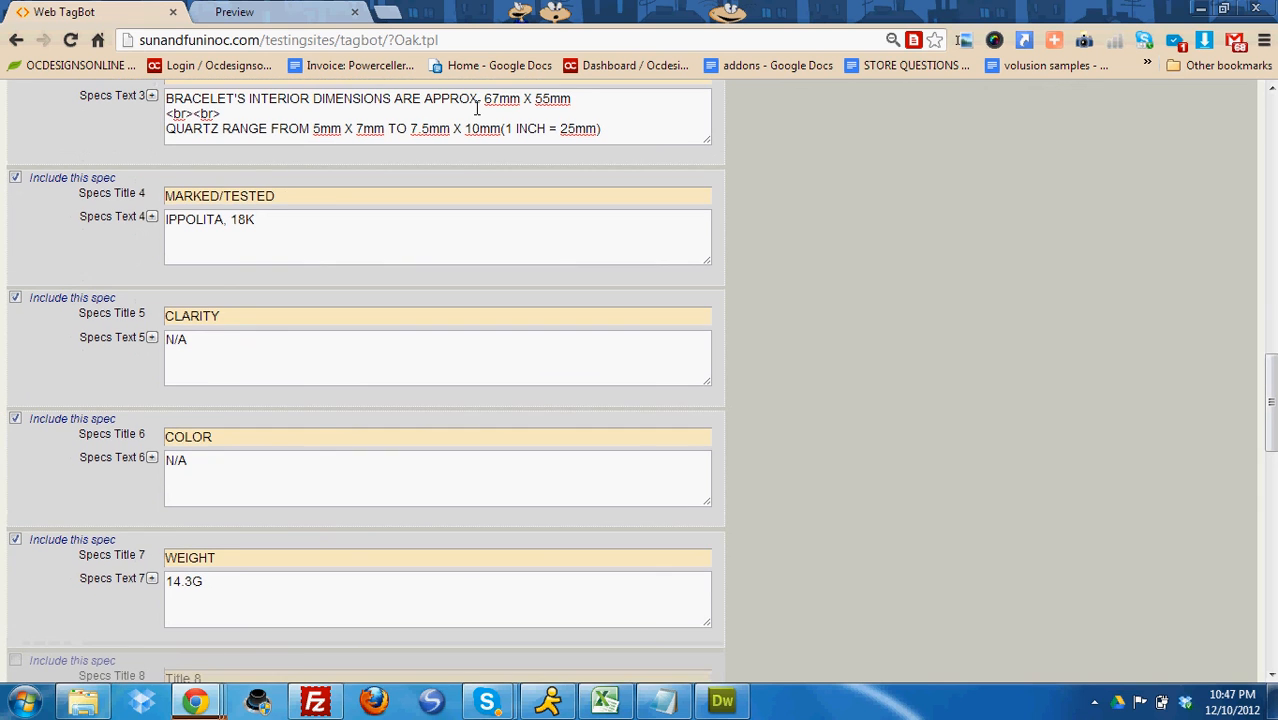
scroll(172, 343, "down", 10)
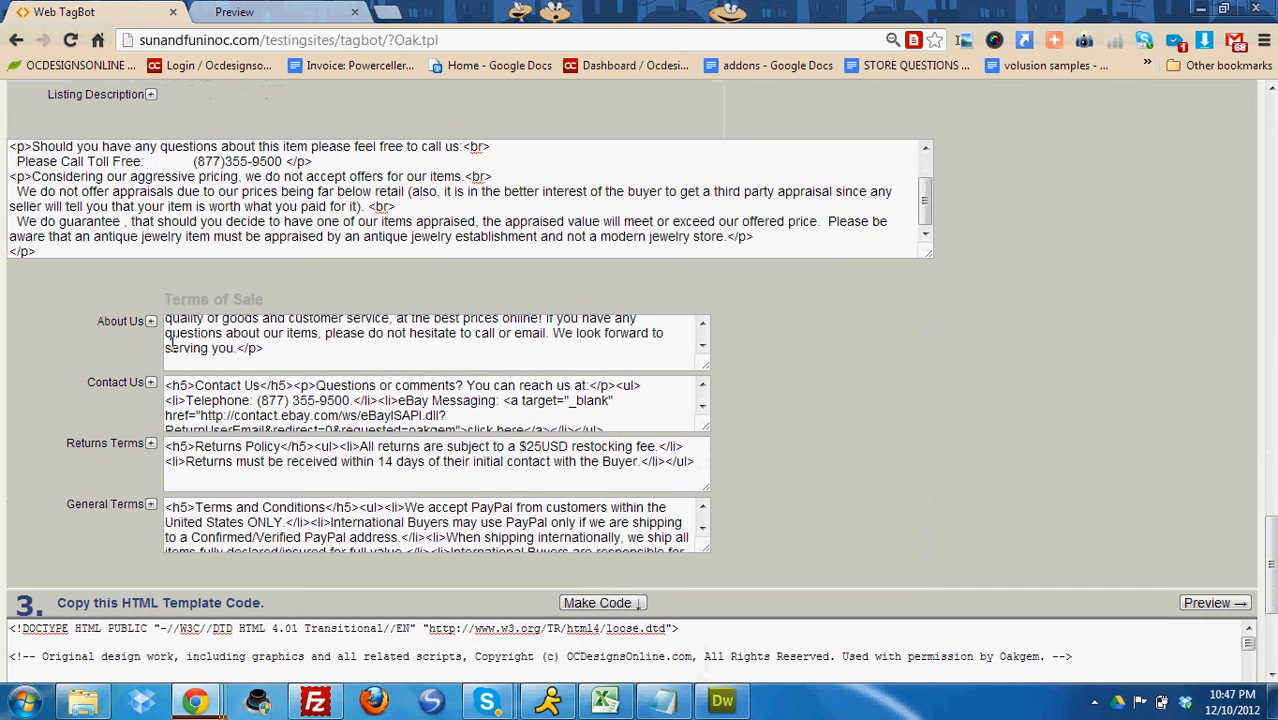
Review the Listing Description, the Terms of Sale texts and the generated code, and bring up the Oakgem listing preview
left_click(386, 207)
scroll(386, 207, "up", 2)
scroll(388, 209, "down", 2)
left_click(346, 303)
scroll(346, 303, "up", 3)
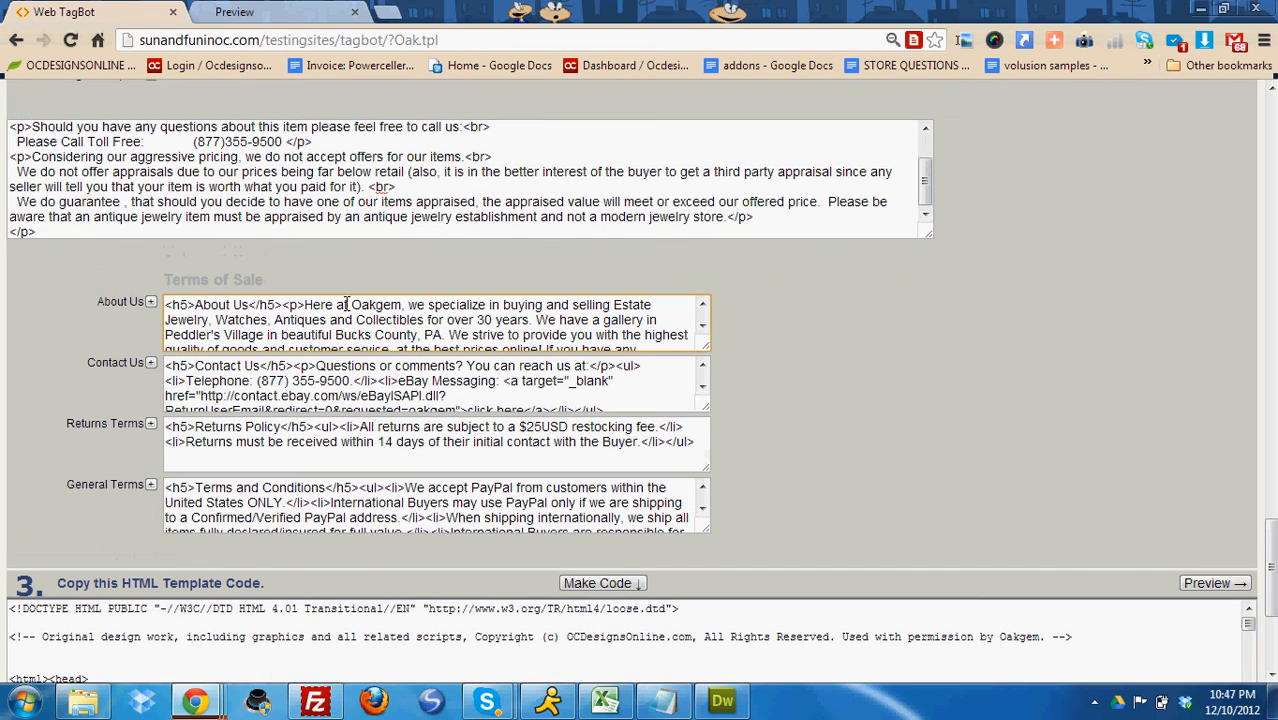
scroll(346, 303, "down", 2)
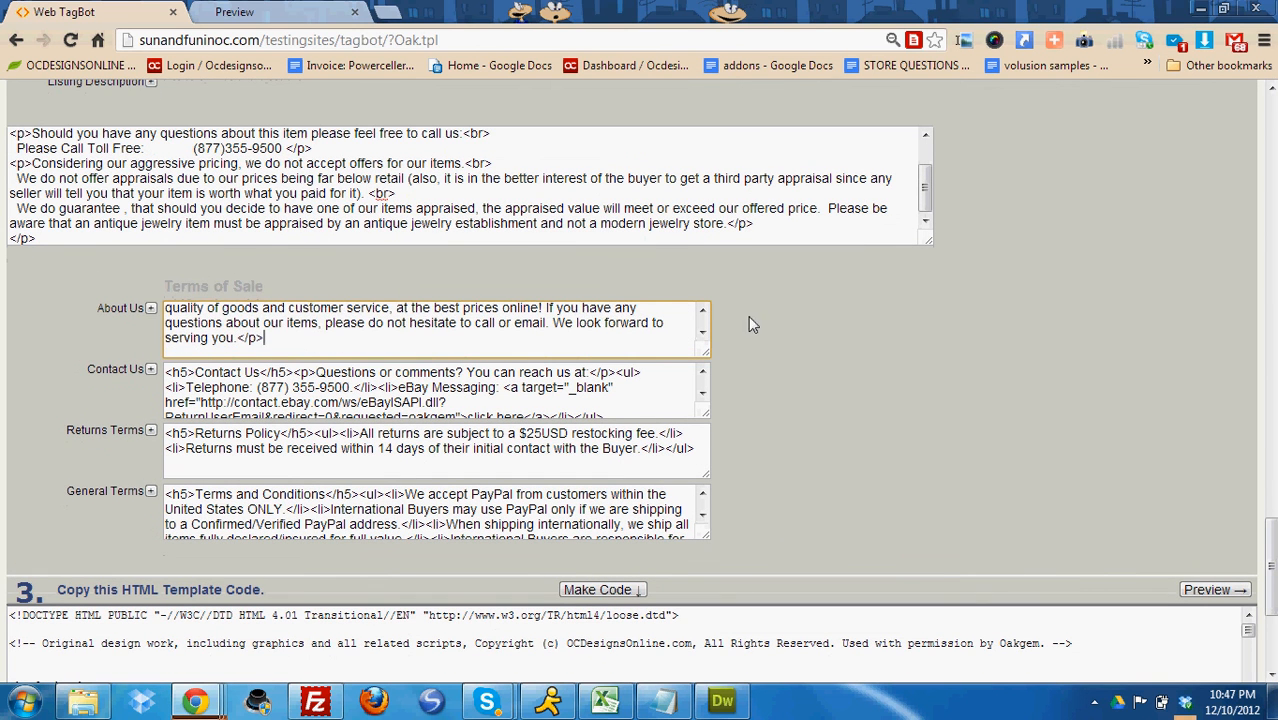
scroll(978, 344, "down", 2)
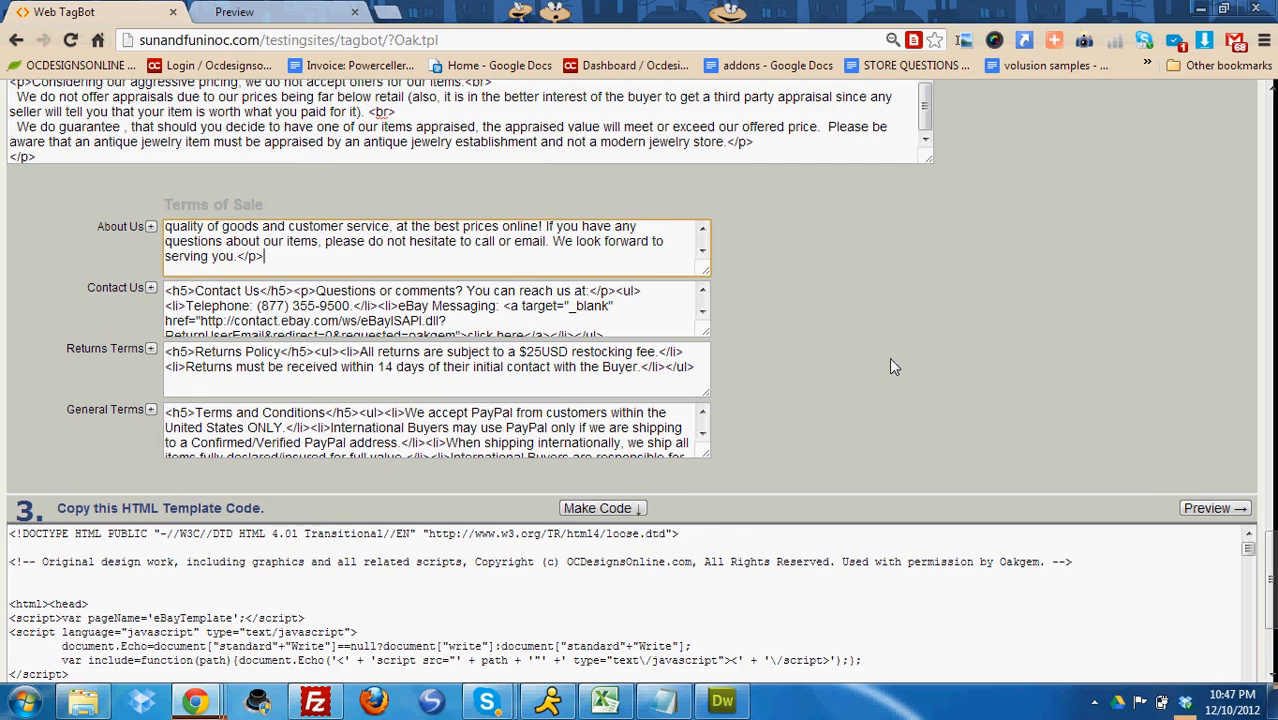
scroll(889, 357, "down", 4)
scroll(590, 283, "down", 4)
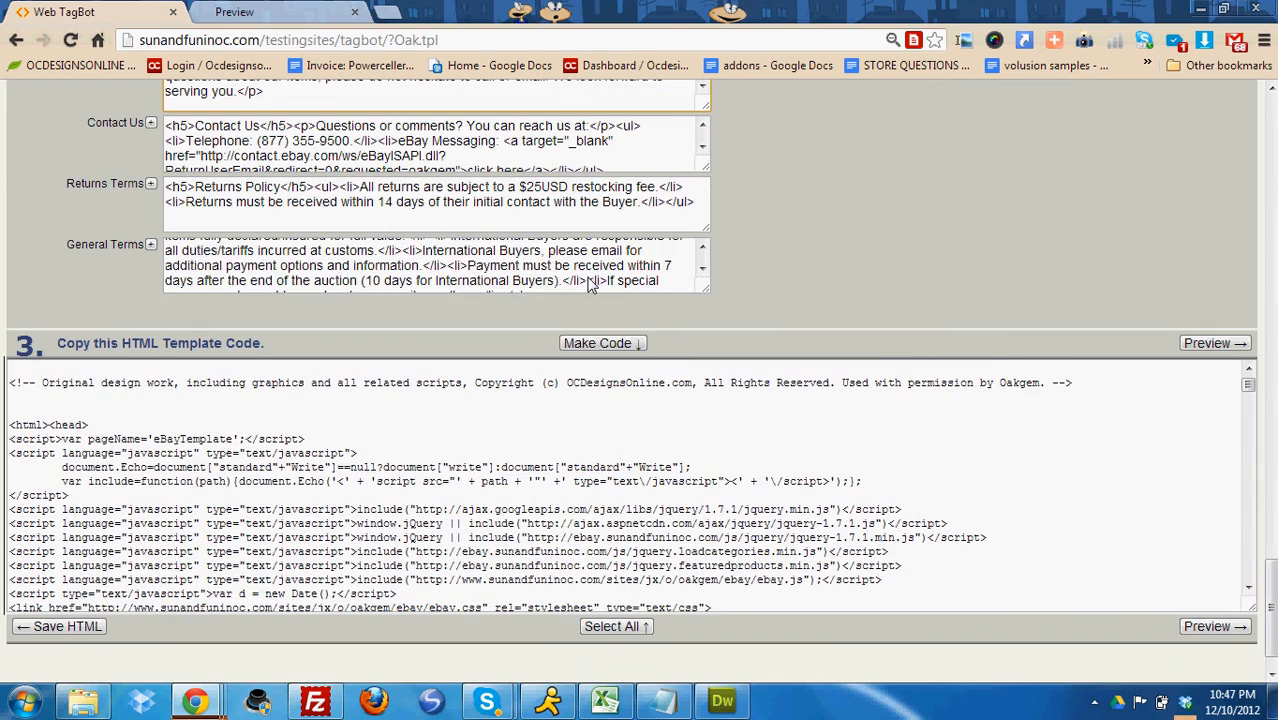
scroll(589, 278, "up", 4)
scroll(590, 277, "up", 1)
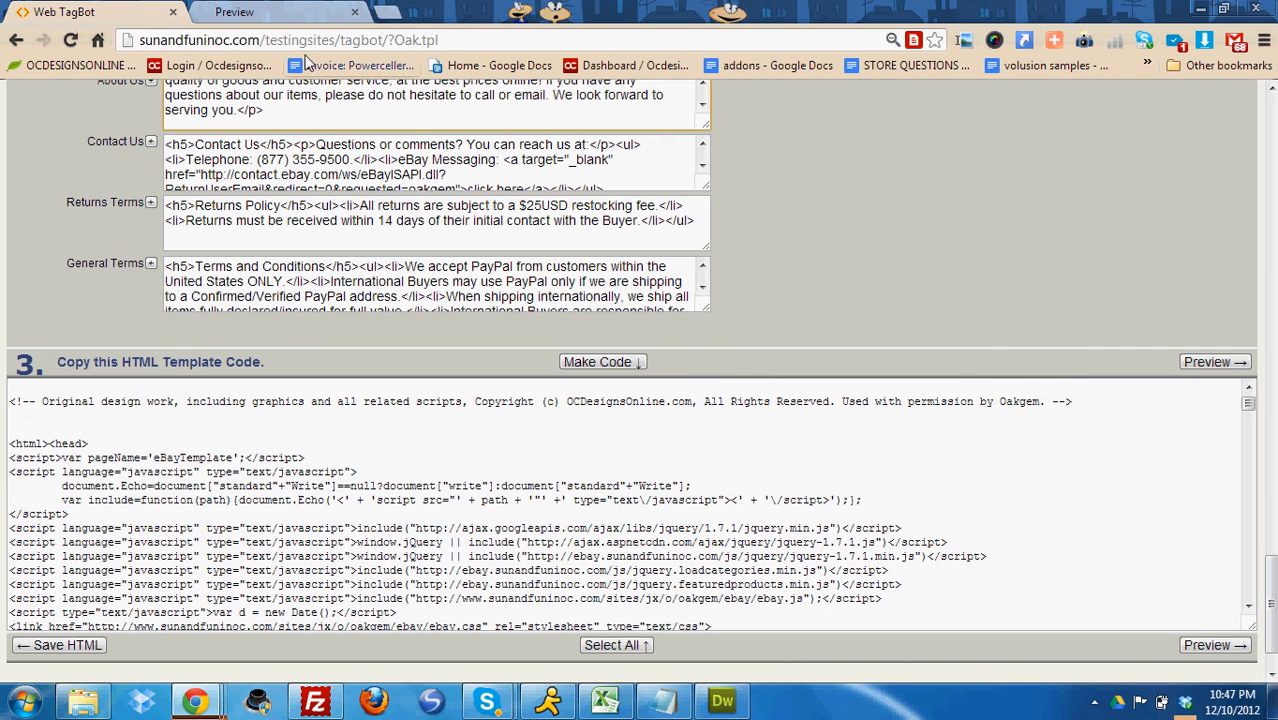
left_click(298, 18)
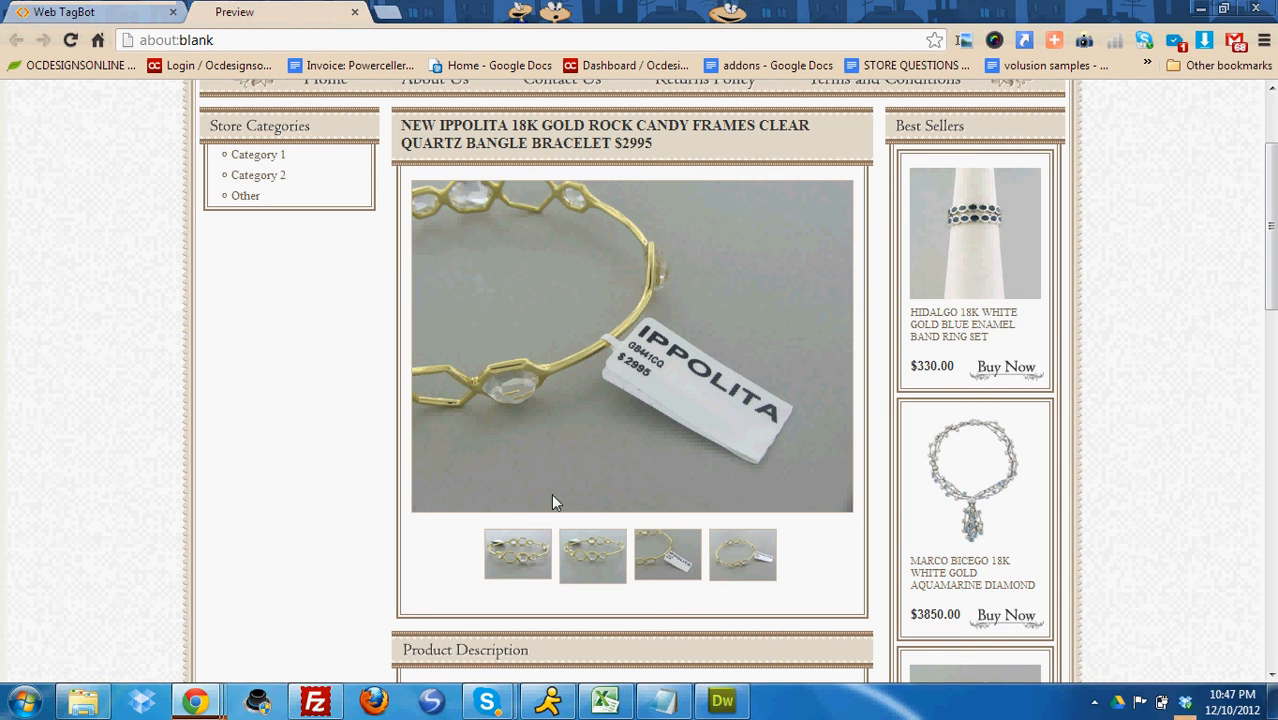
left_click(1094, 701)
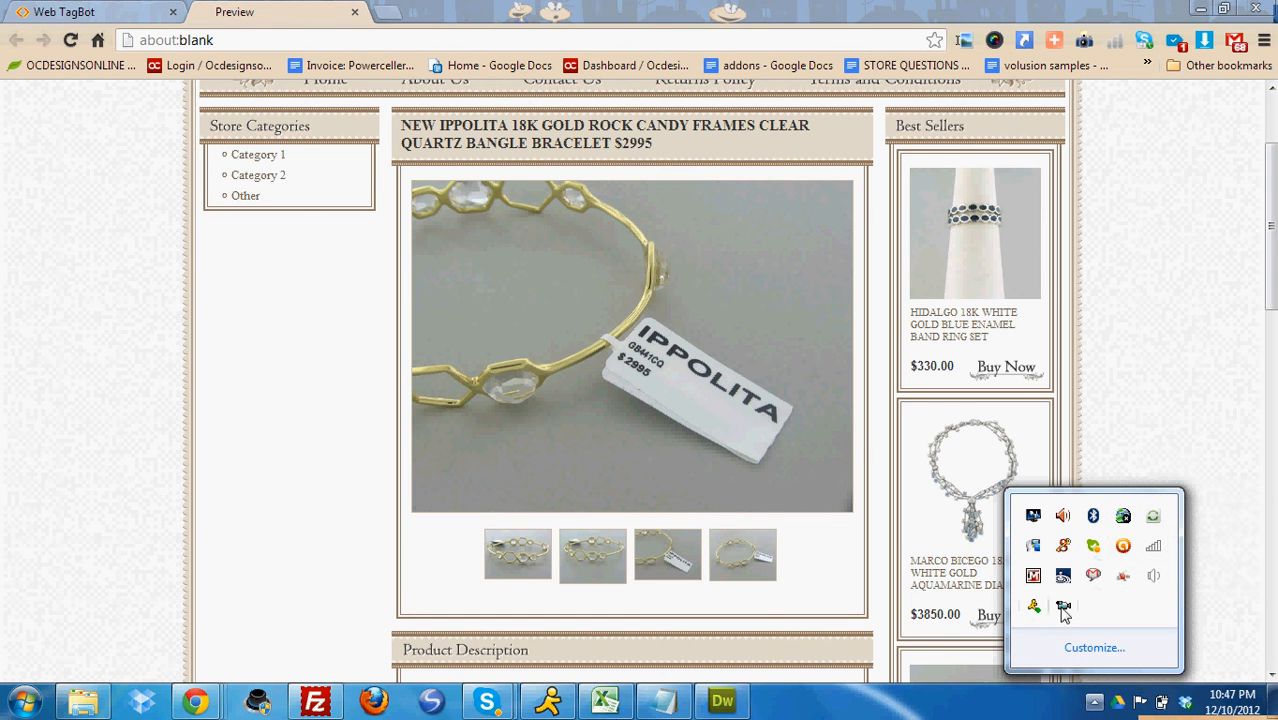